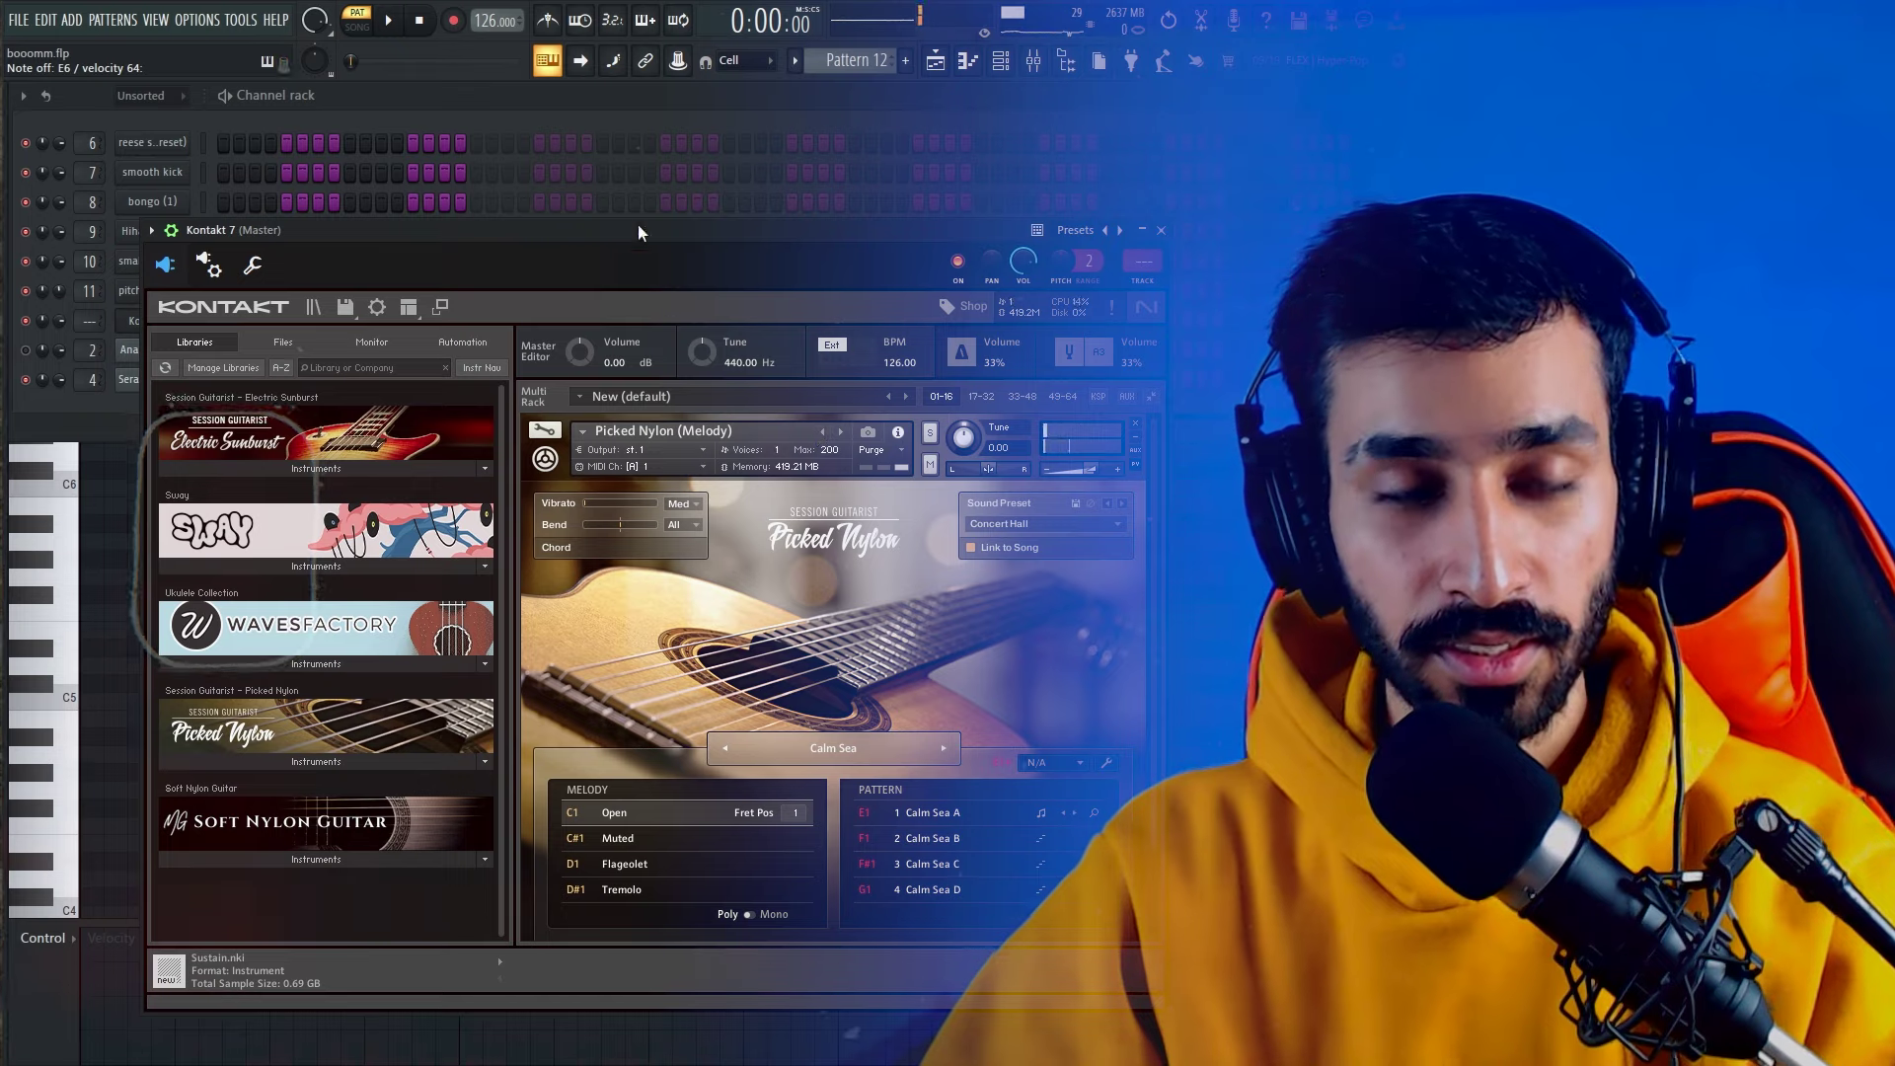
# Close the Kontakt instrument window and record the Picked Nylon guitar melody into Pattern 12, with recording set to wait for input
pyautogui.click(1161, 230)
pyautogui.click(831, 588)
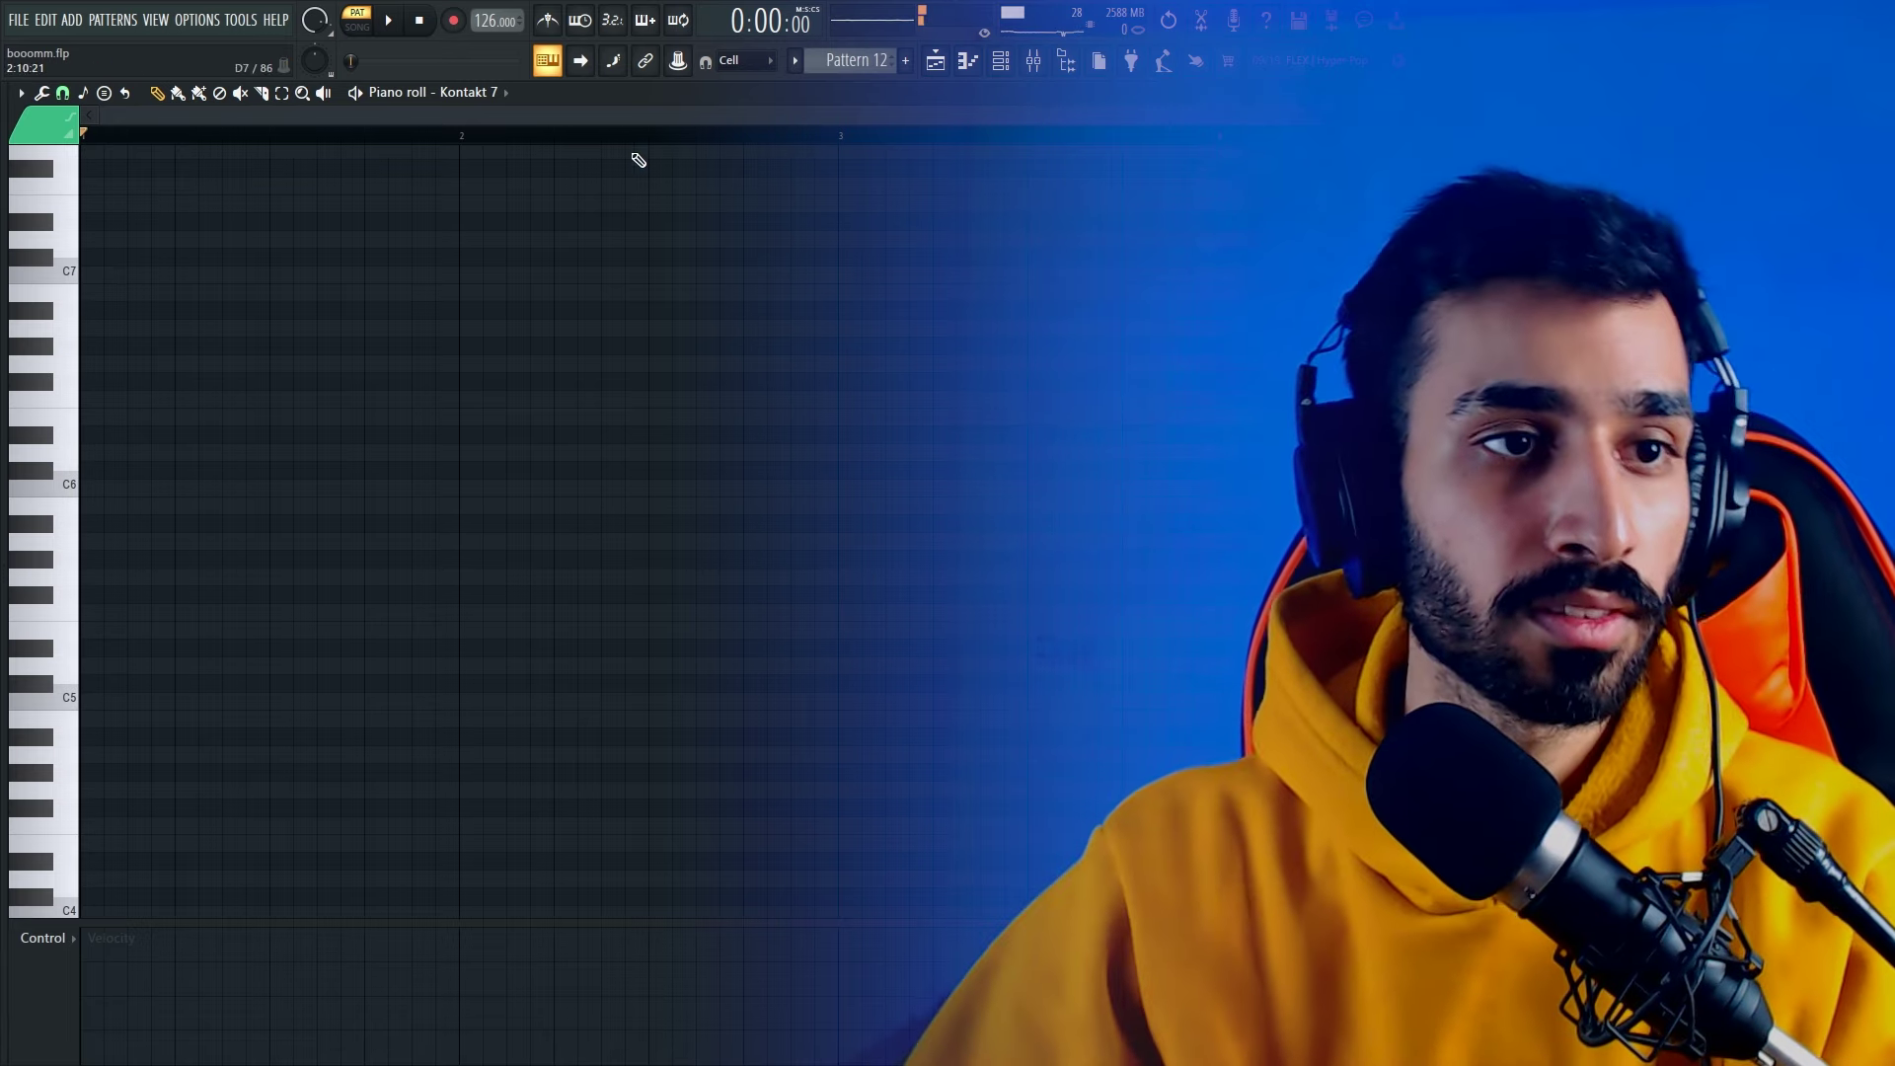
pyautogui.click(453, 19)
pyautogui.click(581, 20)
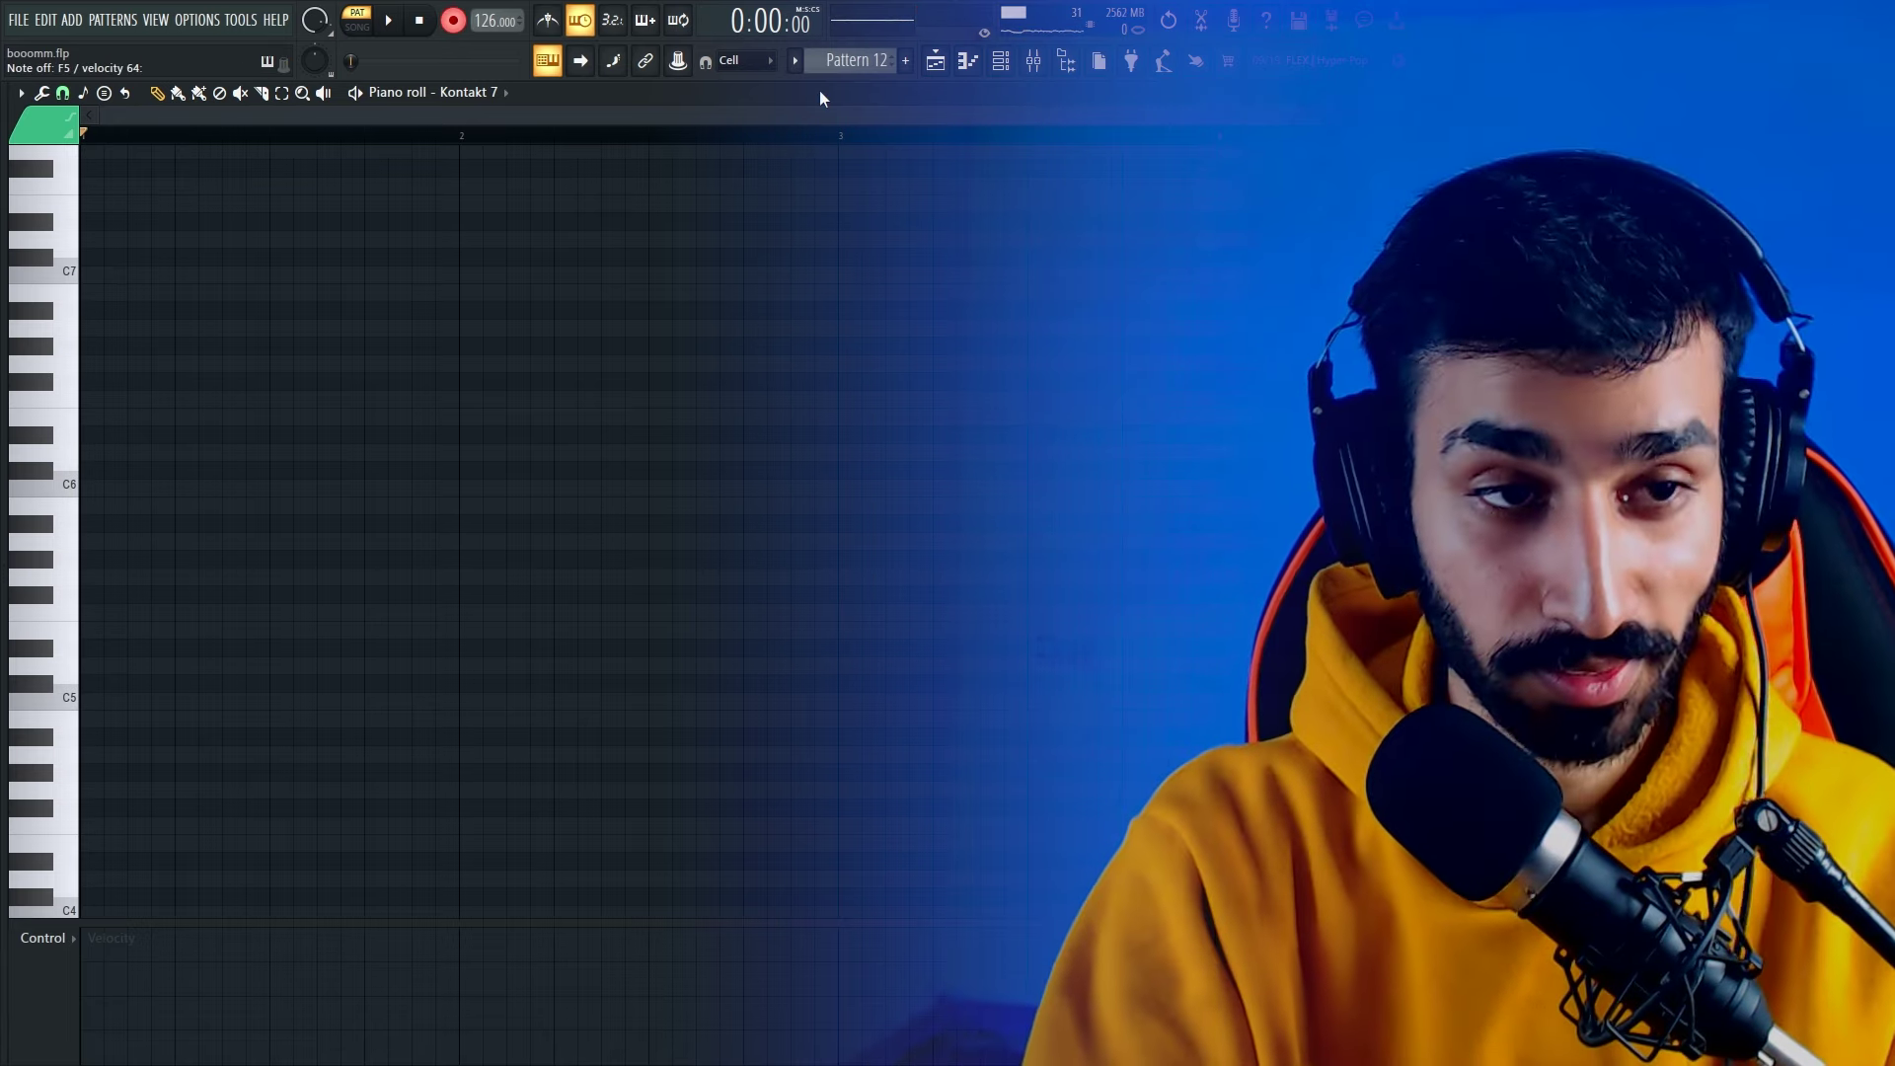
pyautogui.press('space')
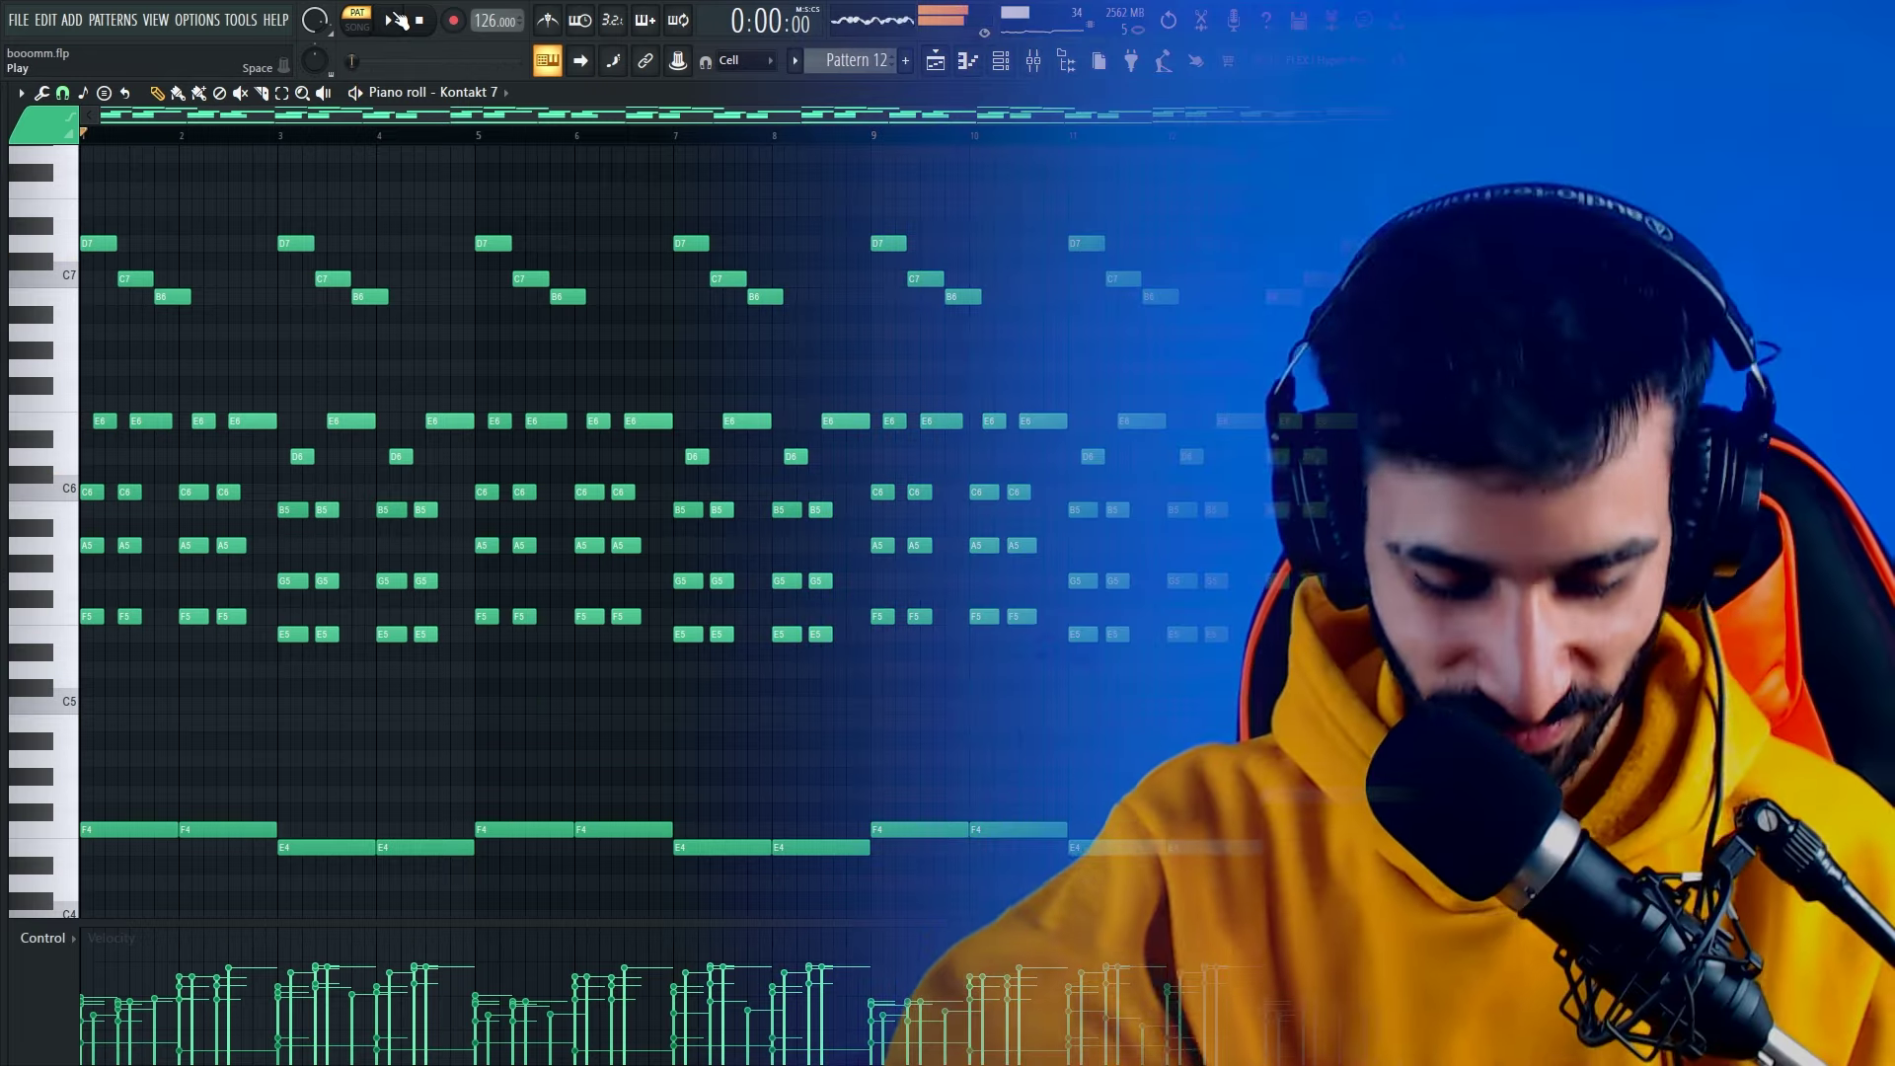
# During playback, move the Kontakt 7 equalizer's mid boost to about 2.7 kHz and add a low-mid cut of about 1.6 dB
pyautogui.press('space')
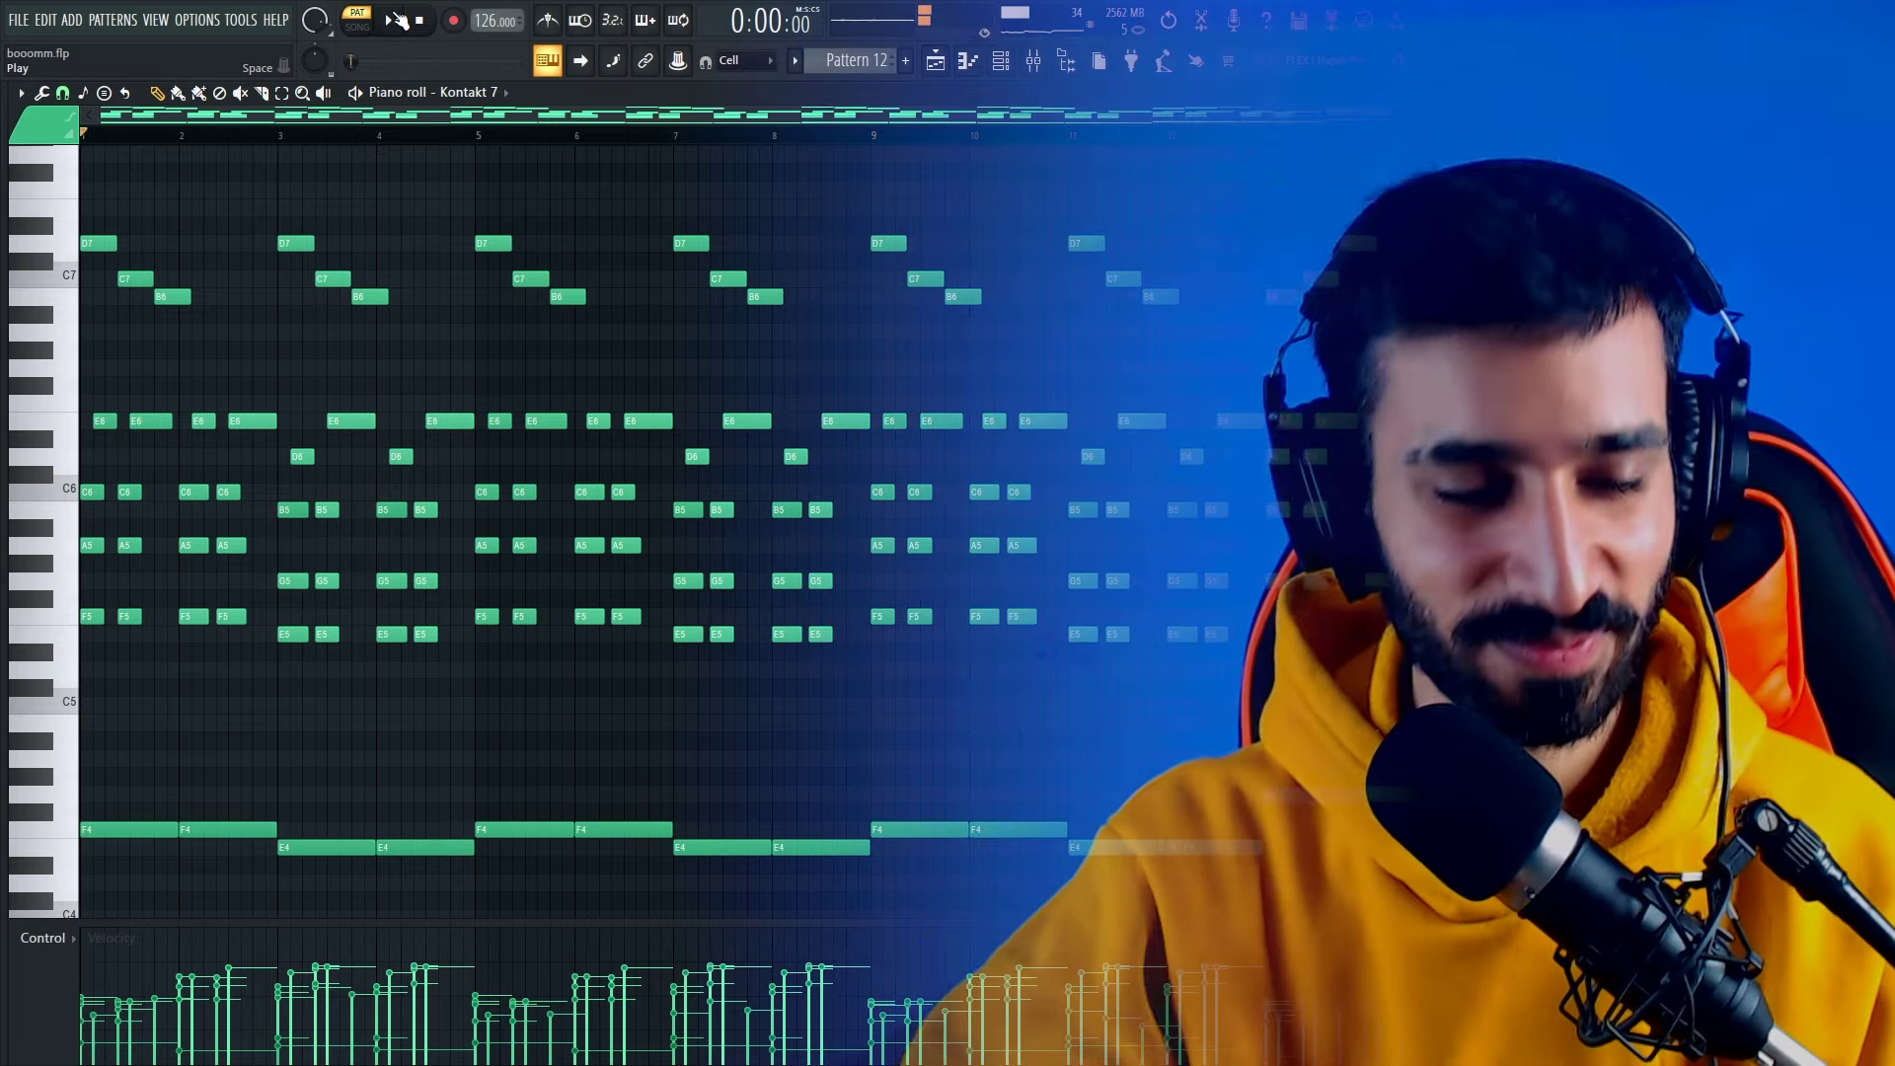
pyautogui.press('F9')
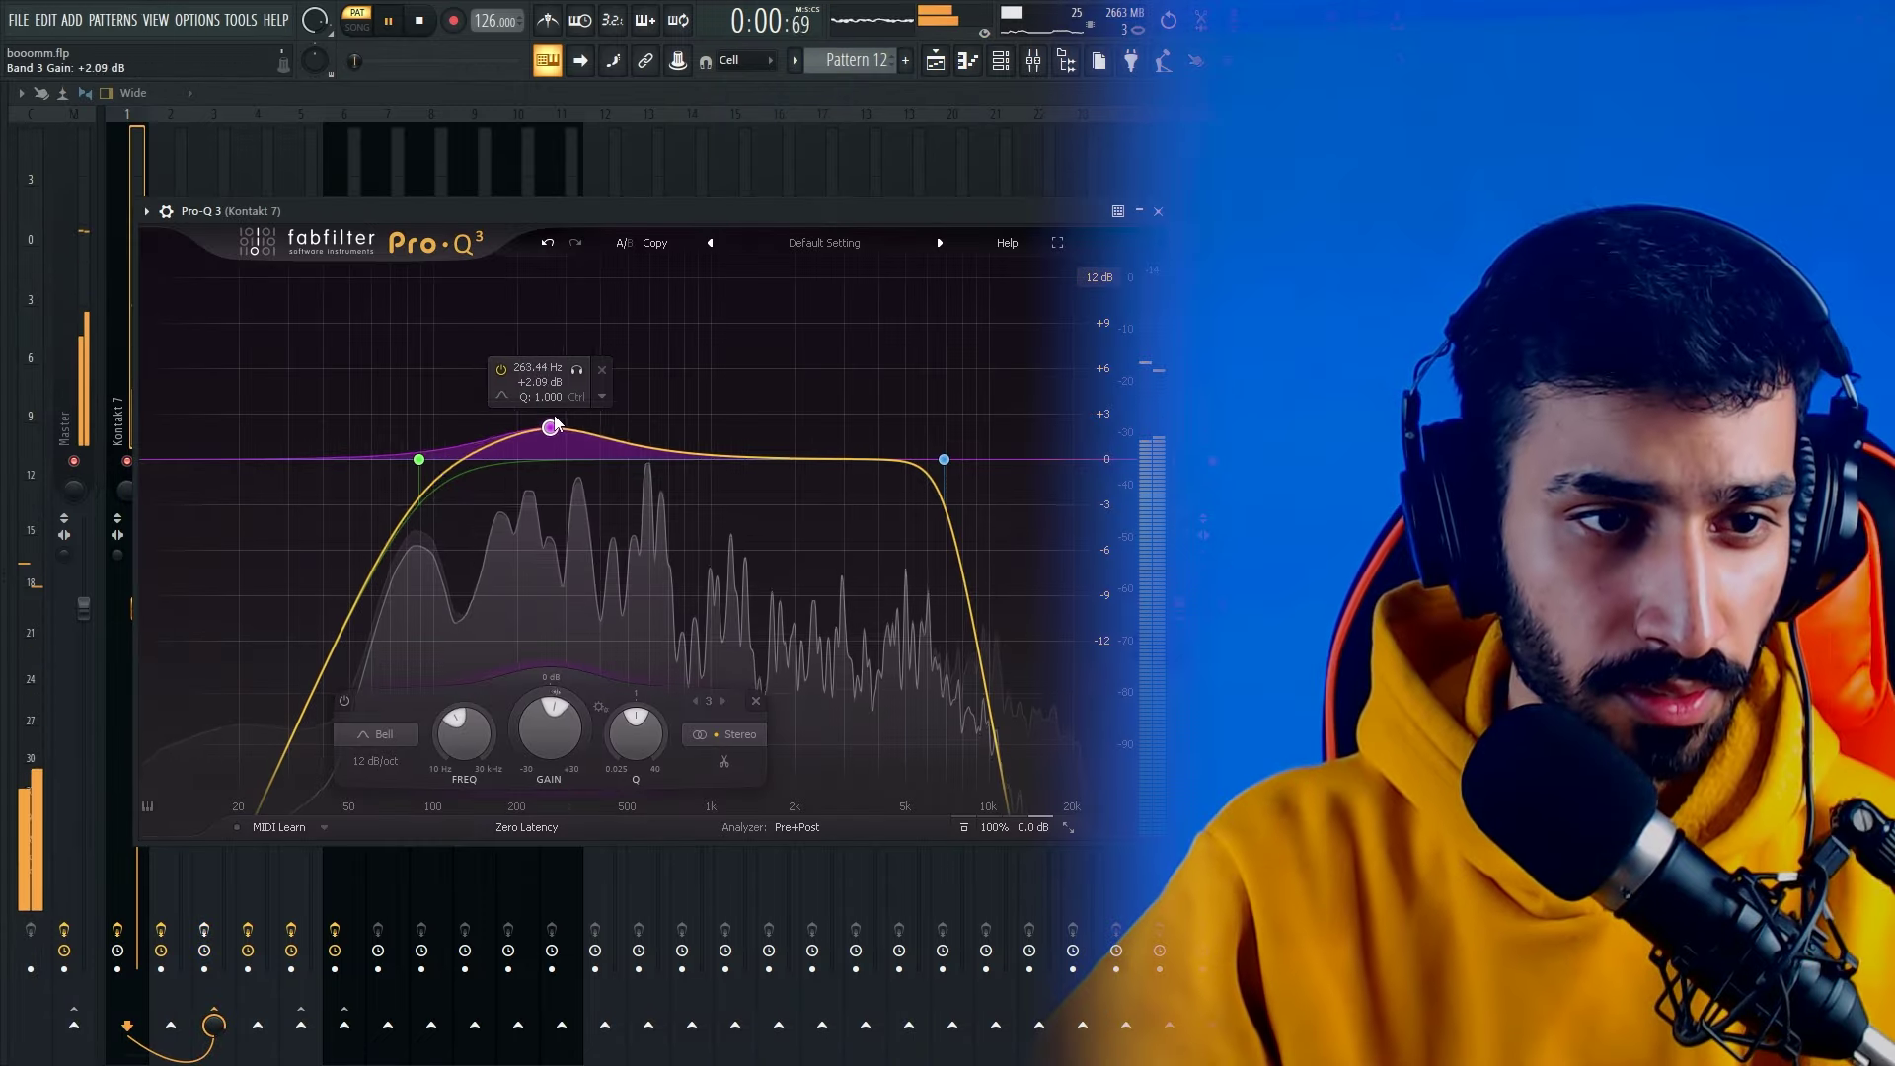
pyautogui.moveTo(555, 424); pyautogui.dragTo(836, 427)
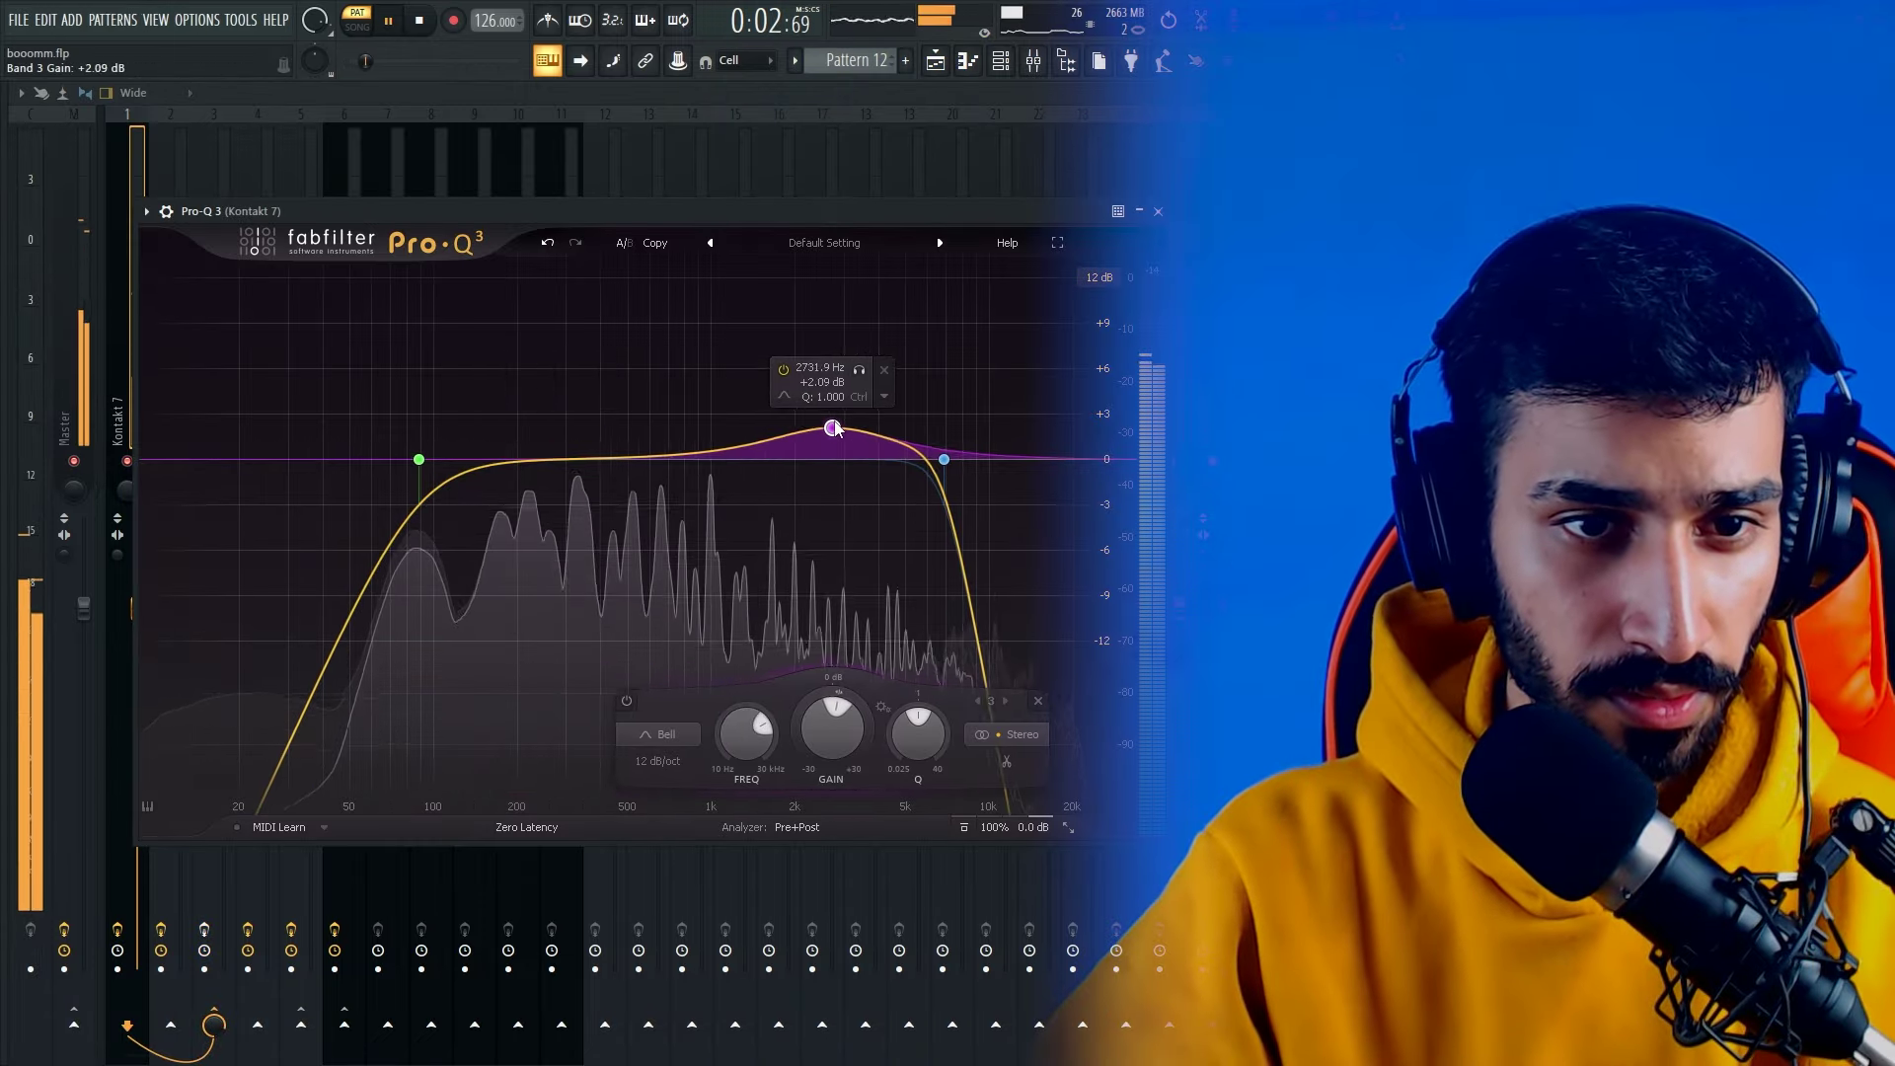
pyautogui.doubleClick(540, 464)
pyautogui.moveTo(540, 464); pyautogui.dragTo(540, 484)
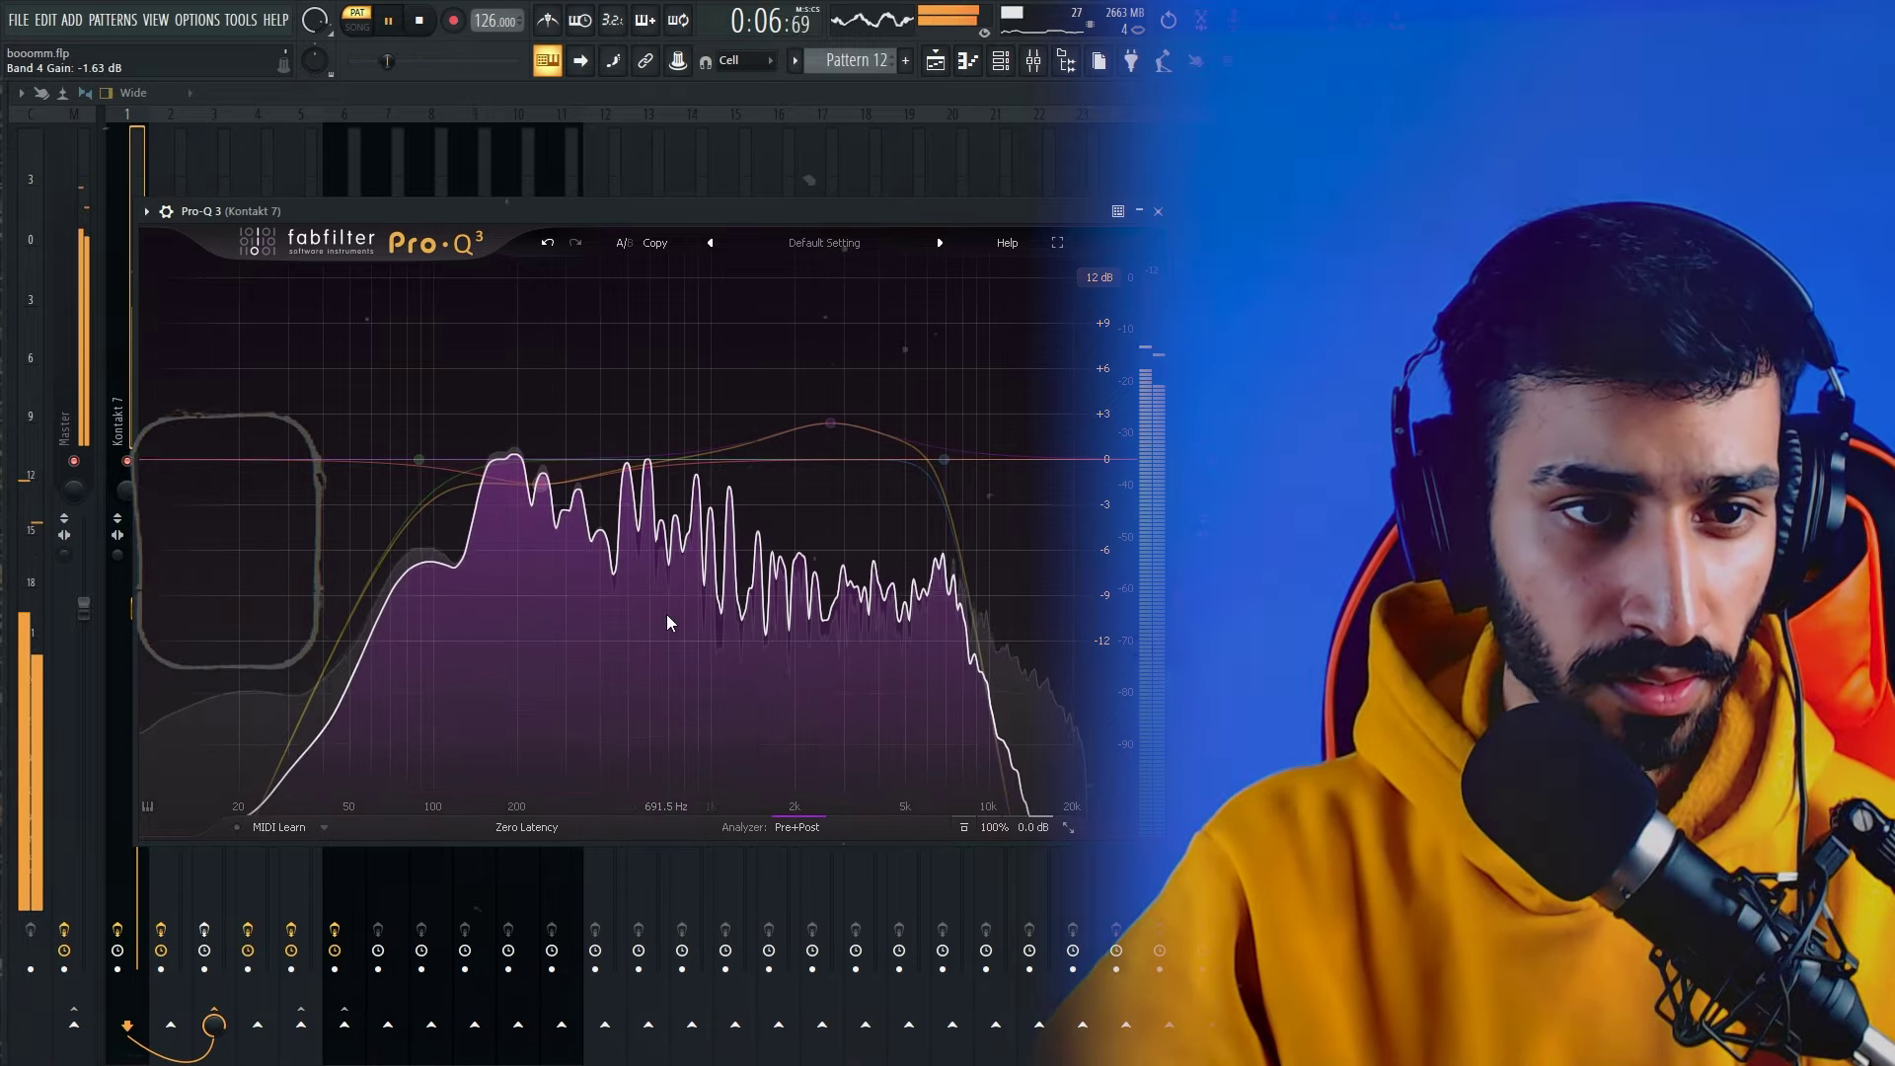
# Cut the 990 Hz peak with a new band at Q 40 and about -3 dB, and open the track's second effect
pyautogui.moveTo(667, 617)
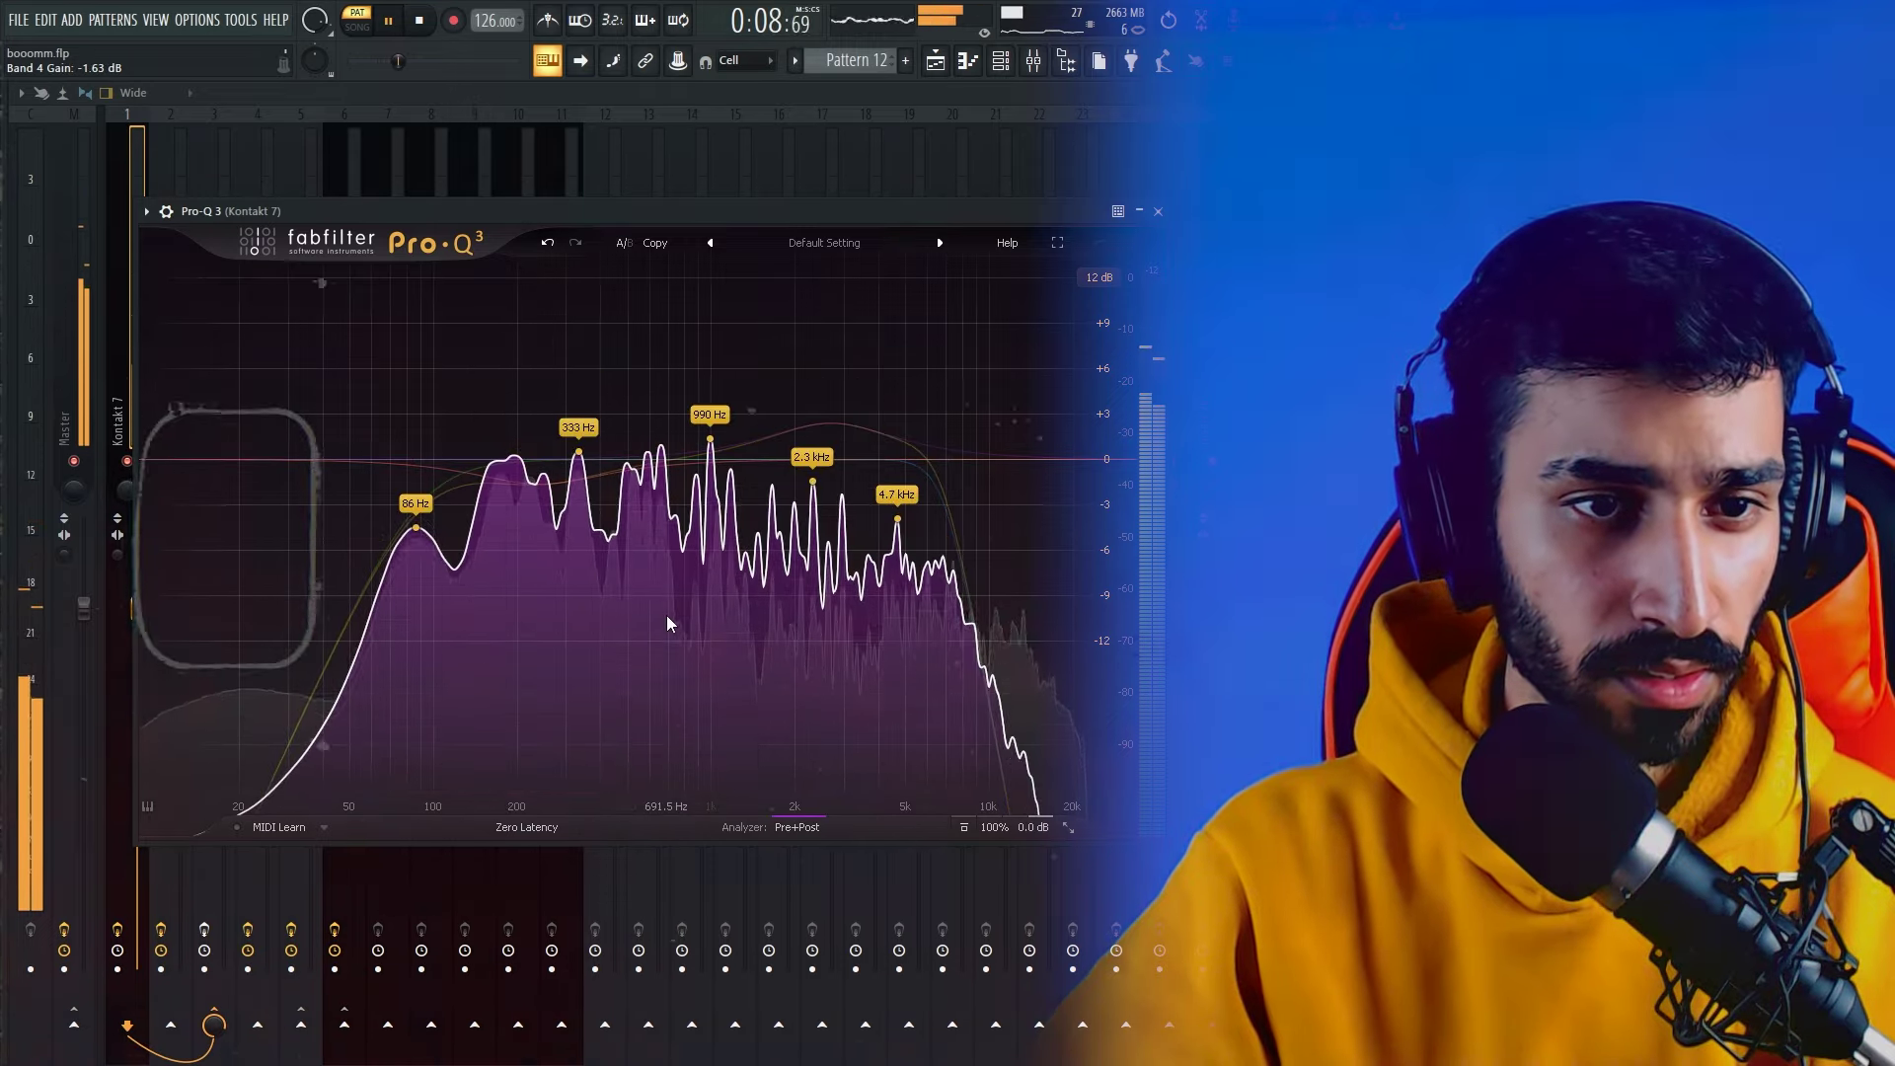
pyautogui.click(710, 438)
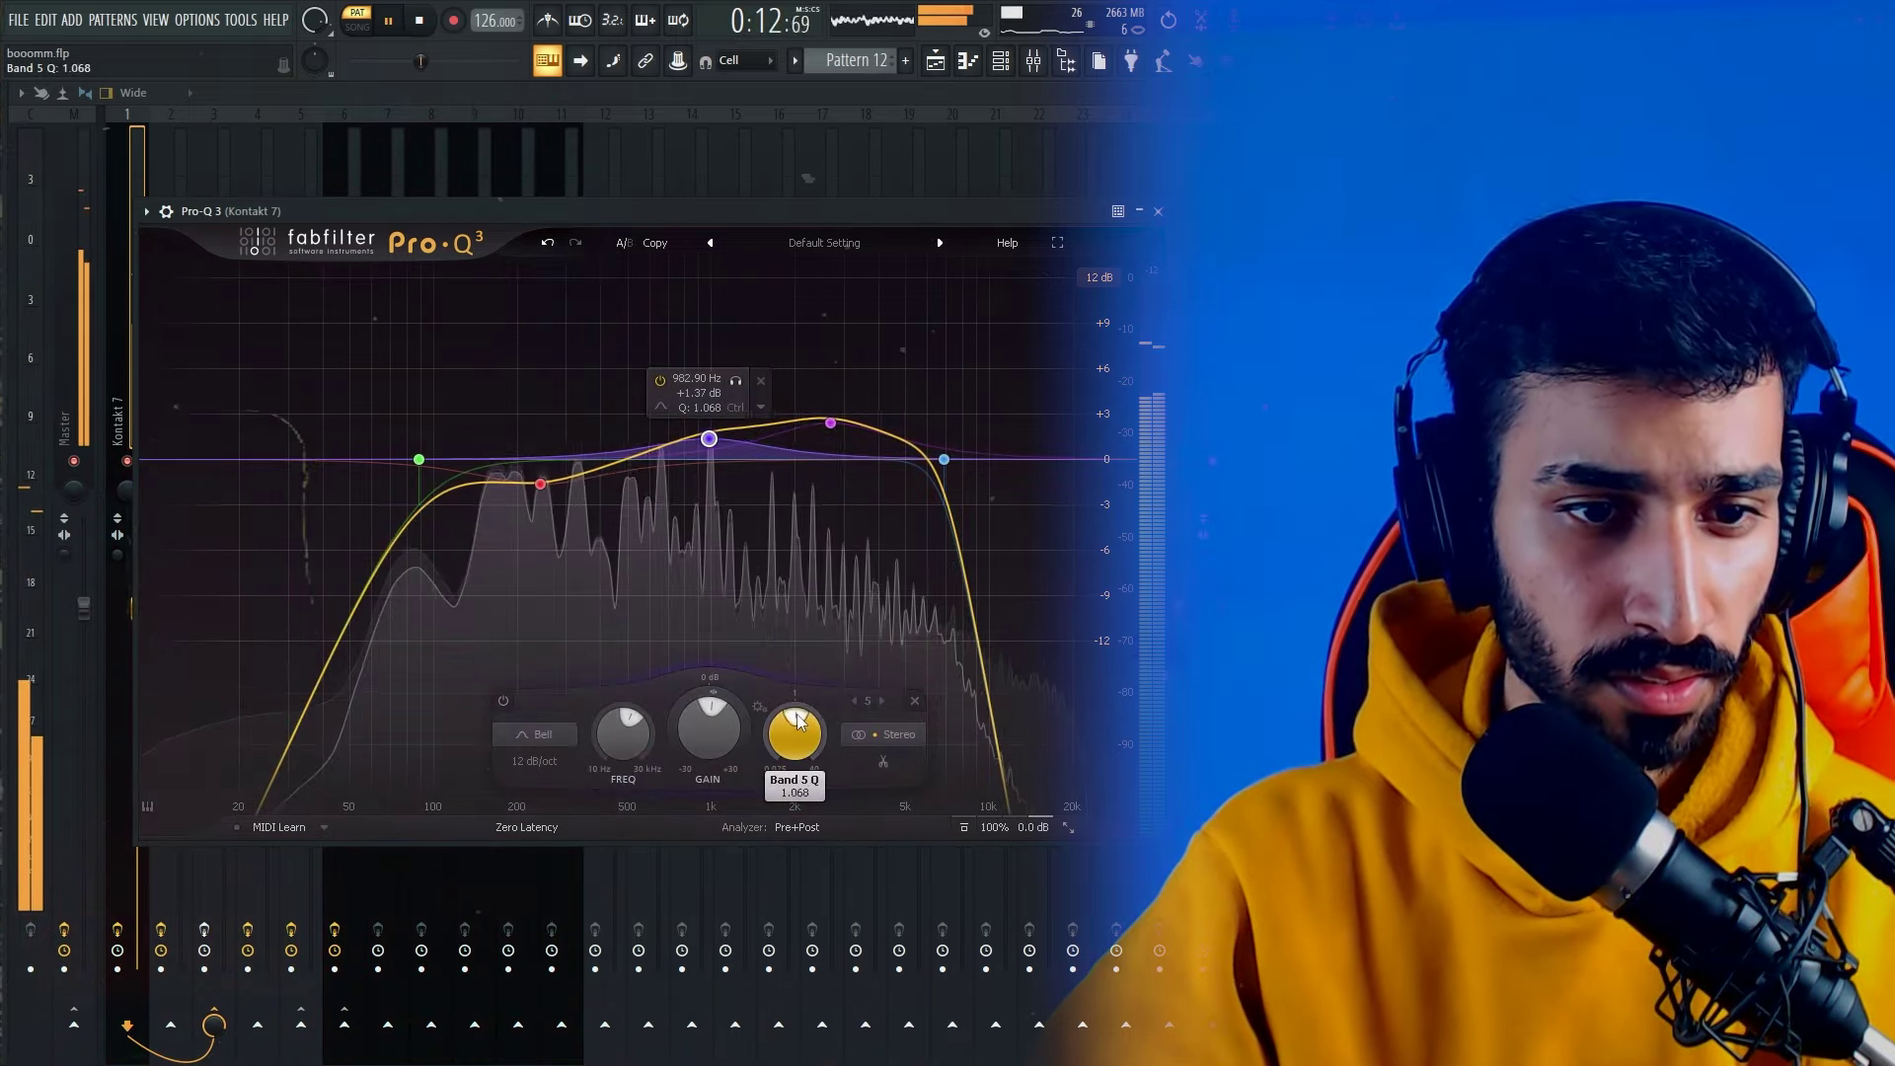
pyautogui.moveTo(797, 715); pyautogui.dragTo(825, 737)
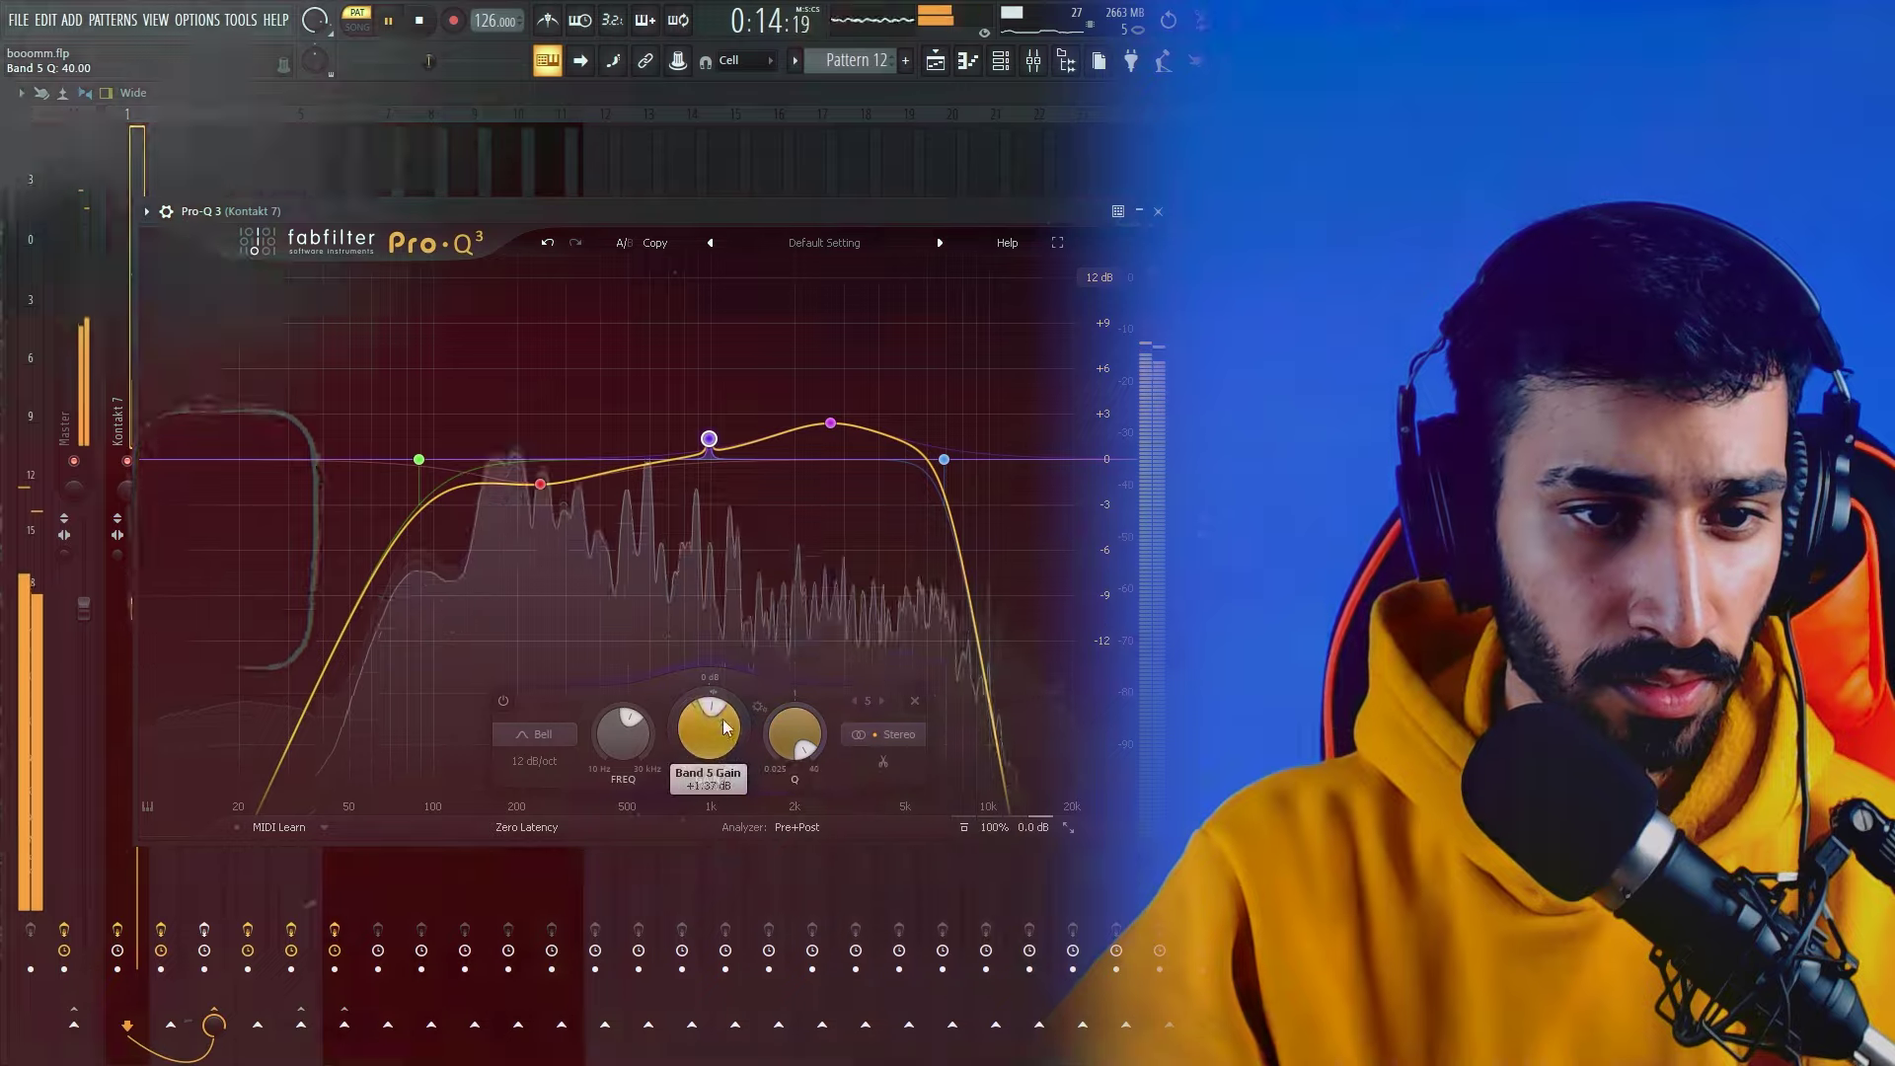
pyautogui.moveTo(710, 706); pyautogui.dragTo(712, 718)
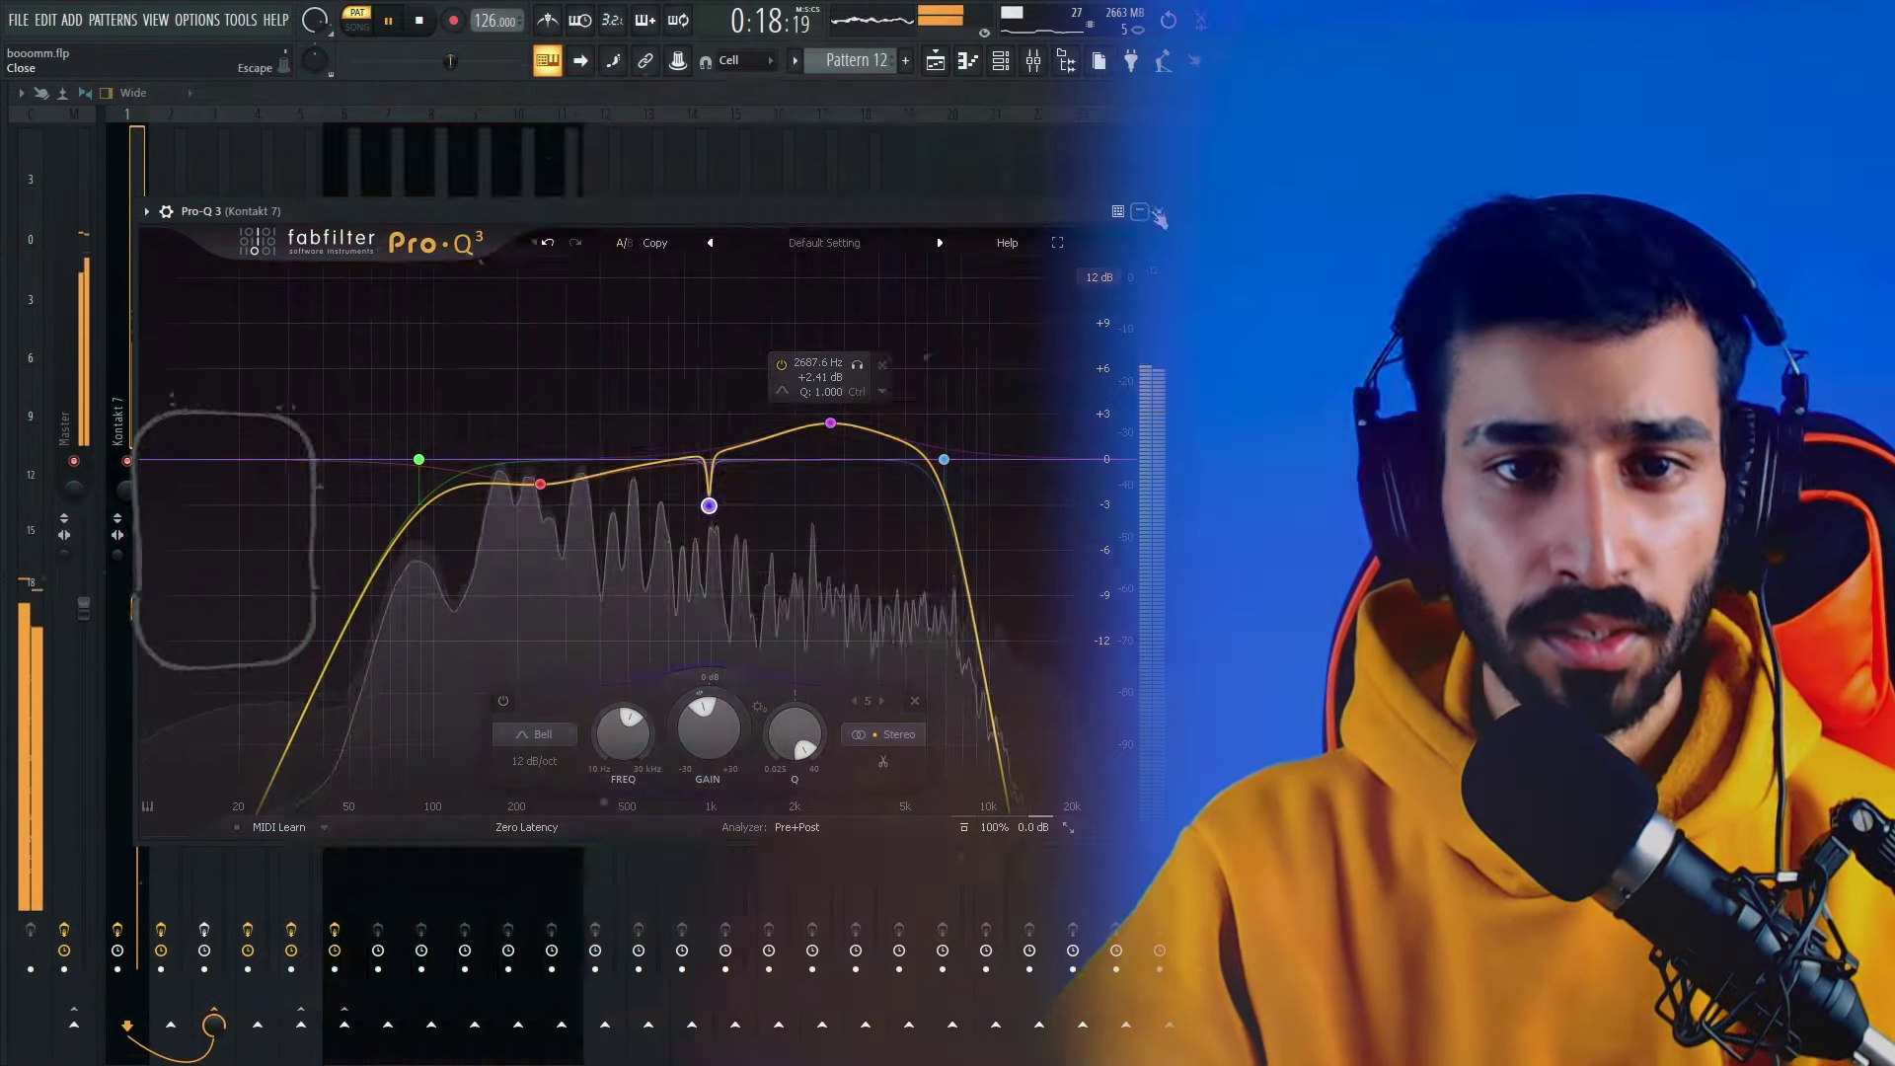
pyautogui.click(1157, 211)
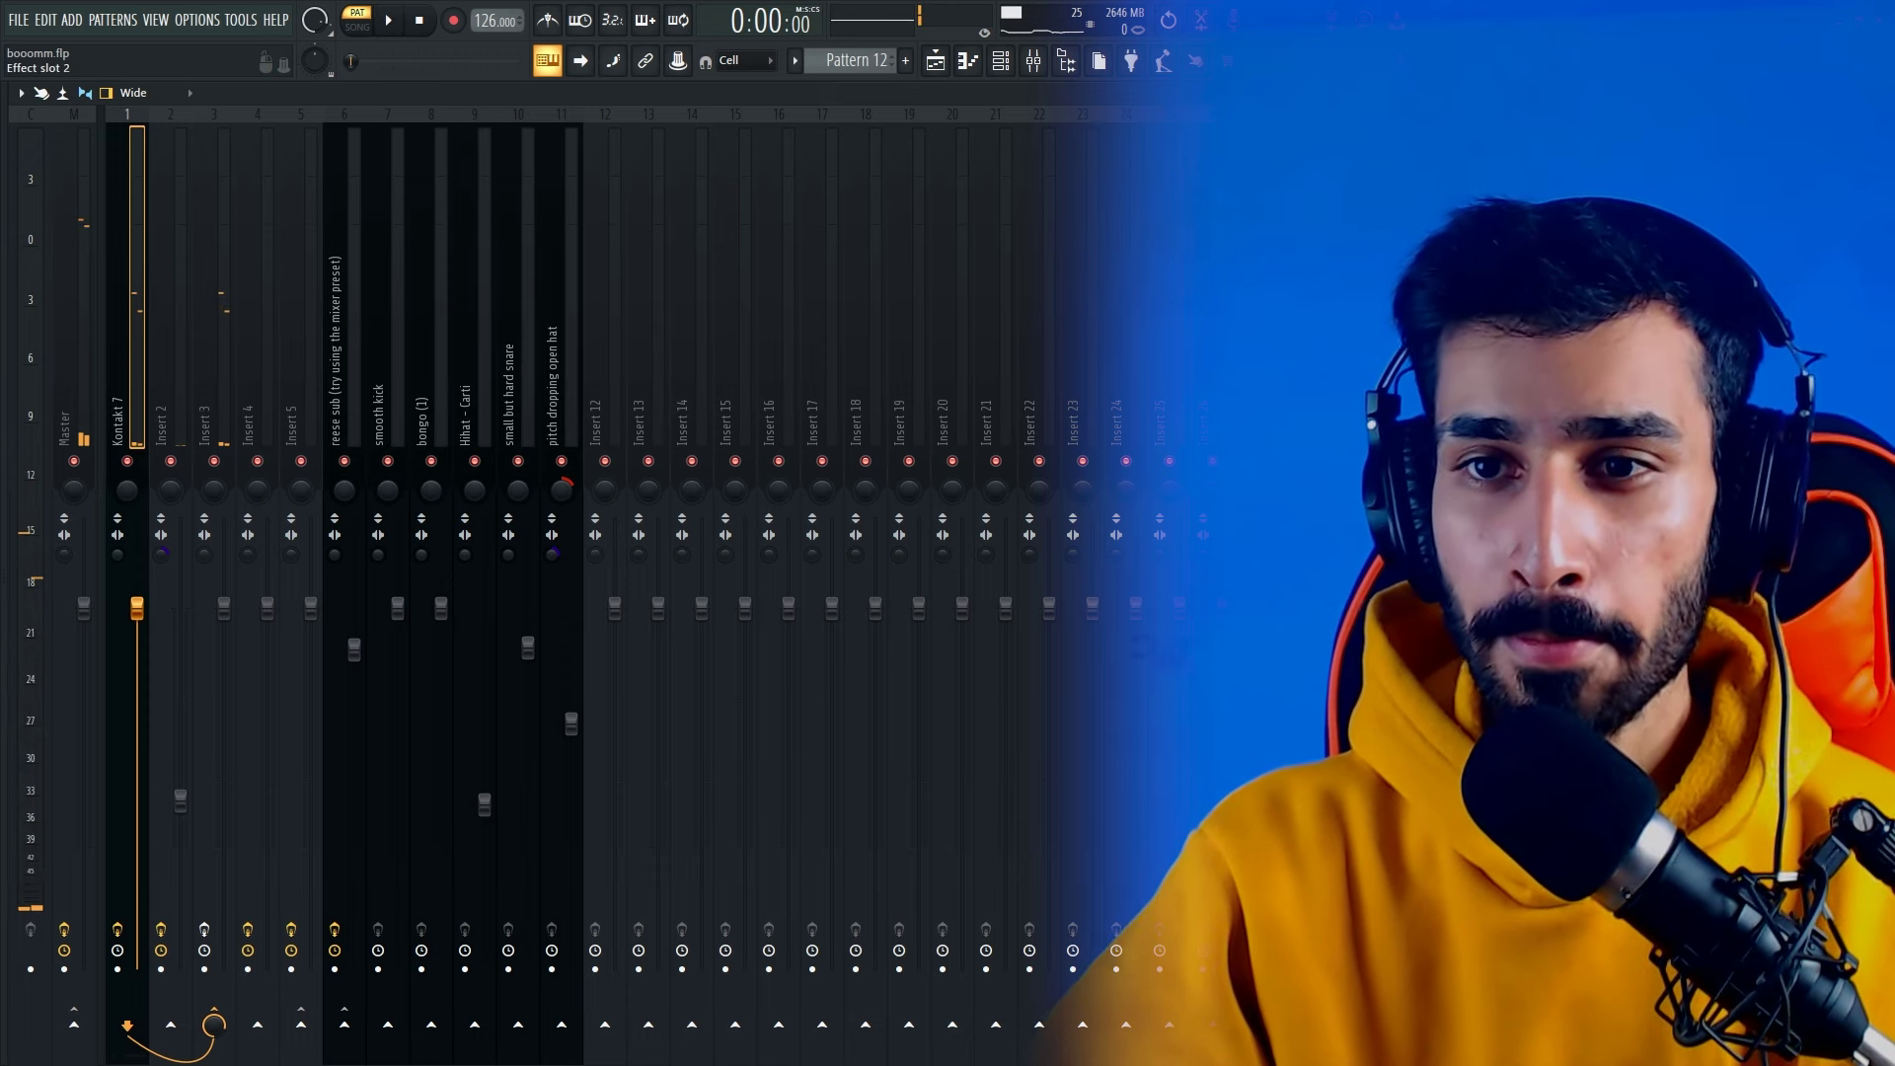
pyautogui.click(1747, 193)
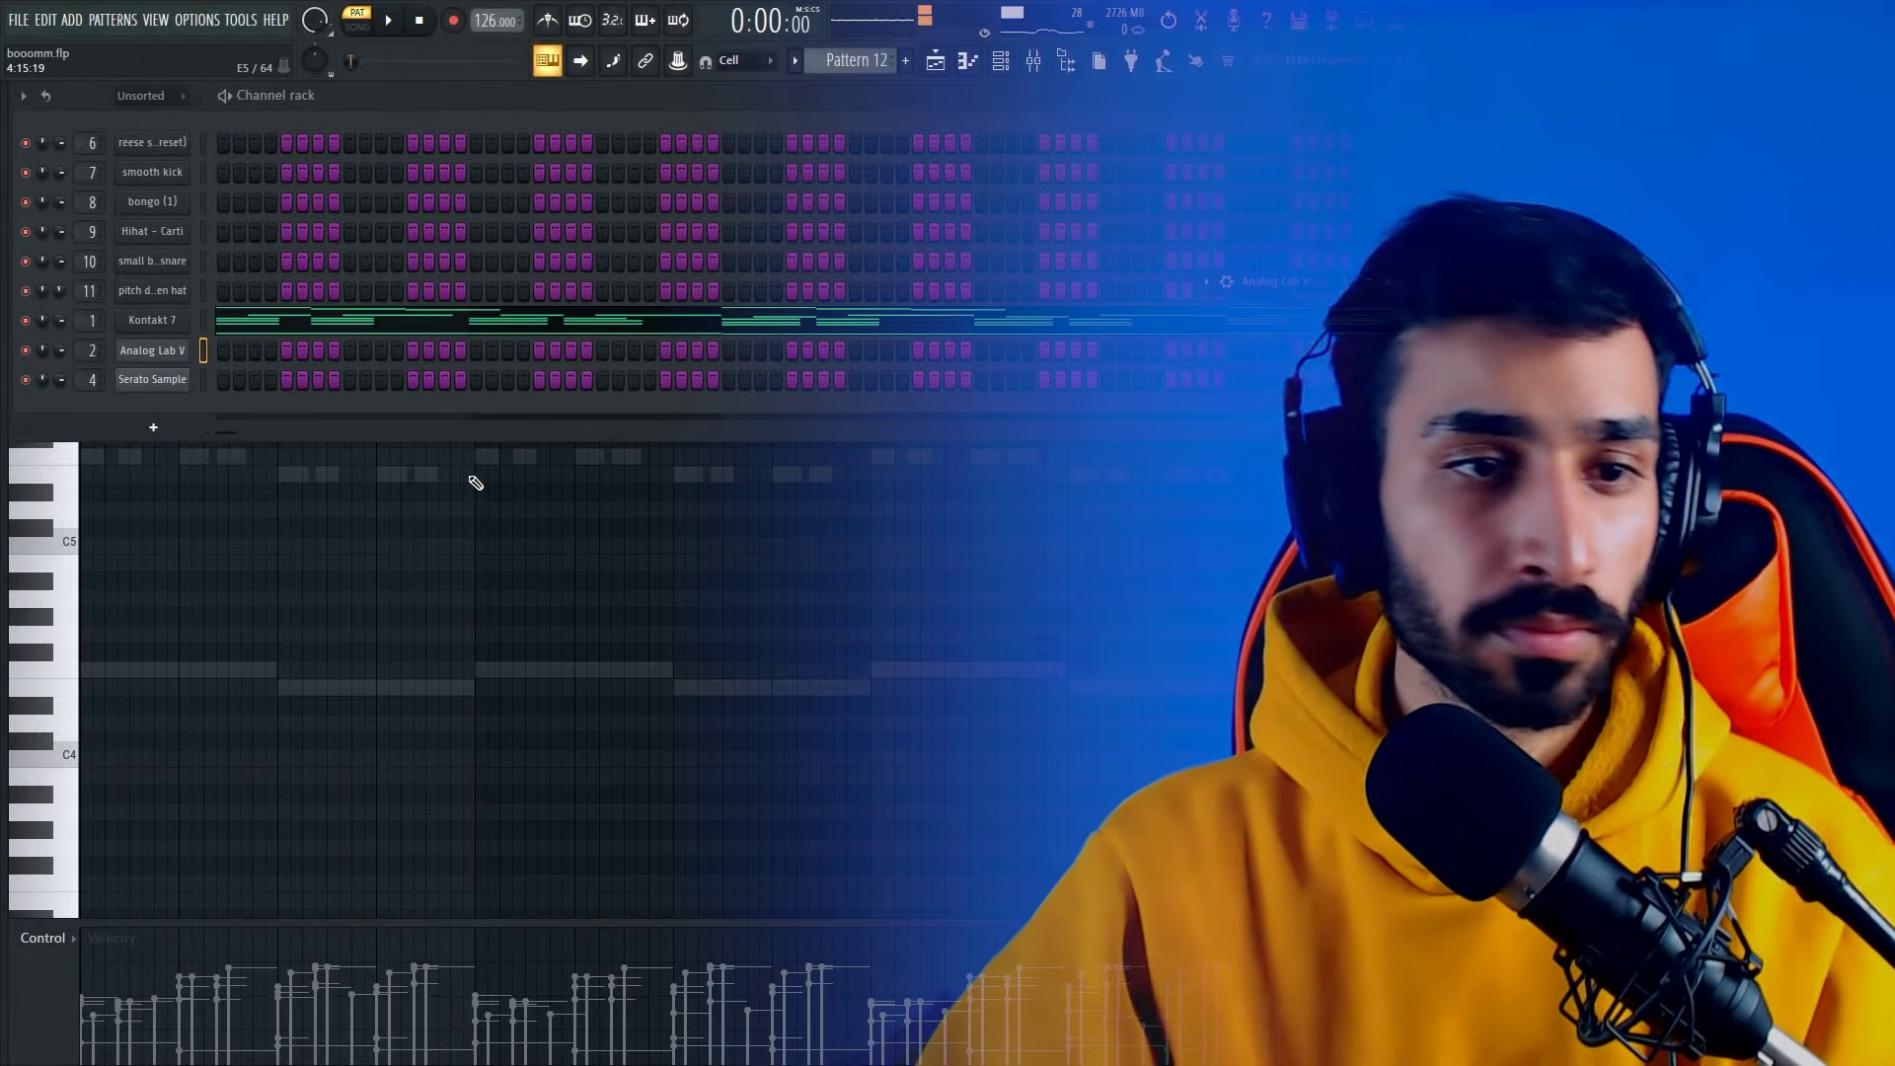
# Place F5-A5-C6-E6 and E5-G5-B5-D6 chords with held roots in bars 1–4 of the Analog Lab V piano roll, and duplicate them through bar 12
pyautogui.click(469, 478)
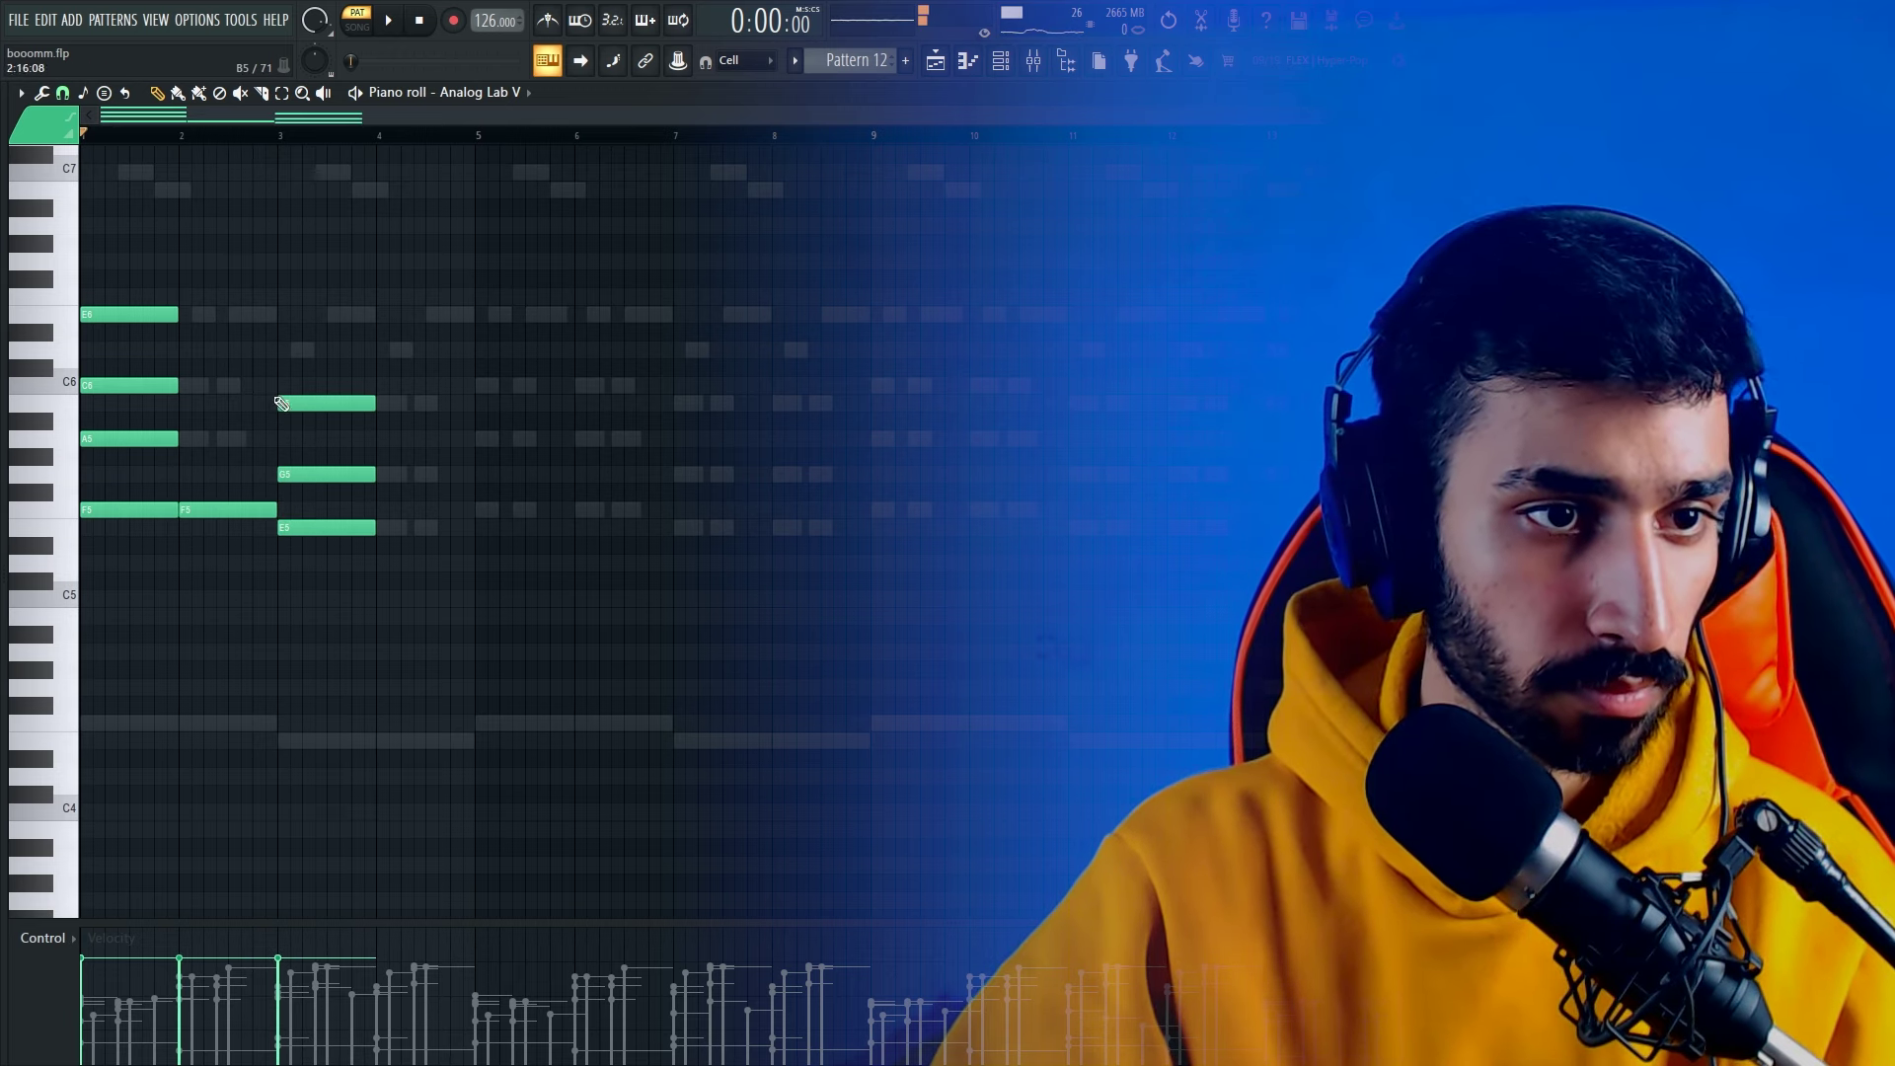
pyautogui.moveTo(416, 306); pyautogui.dragTo(397, 534)
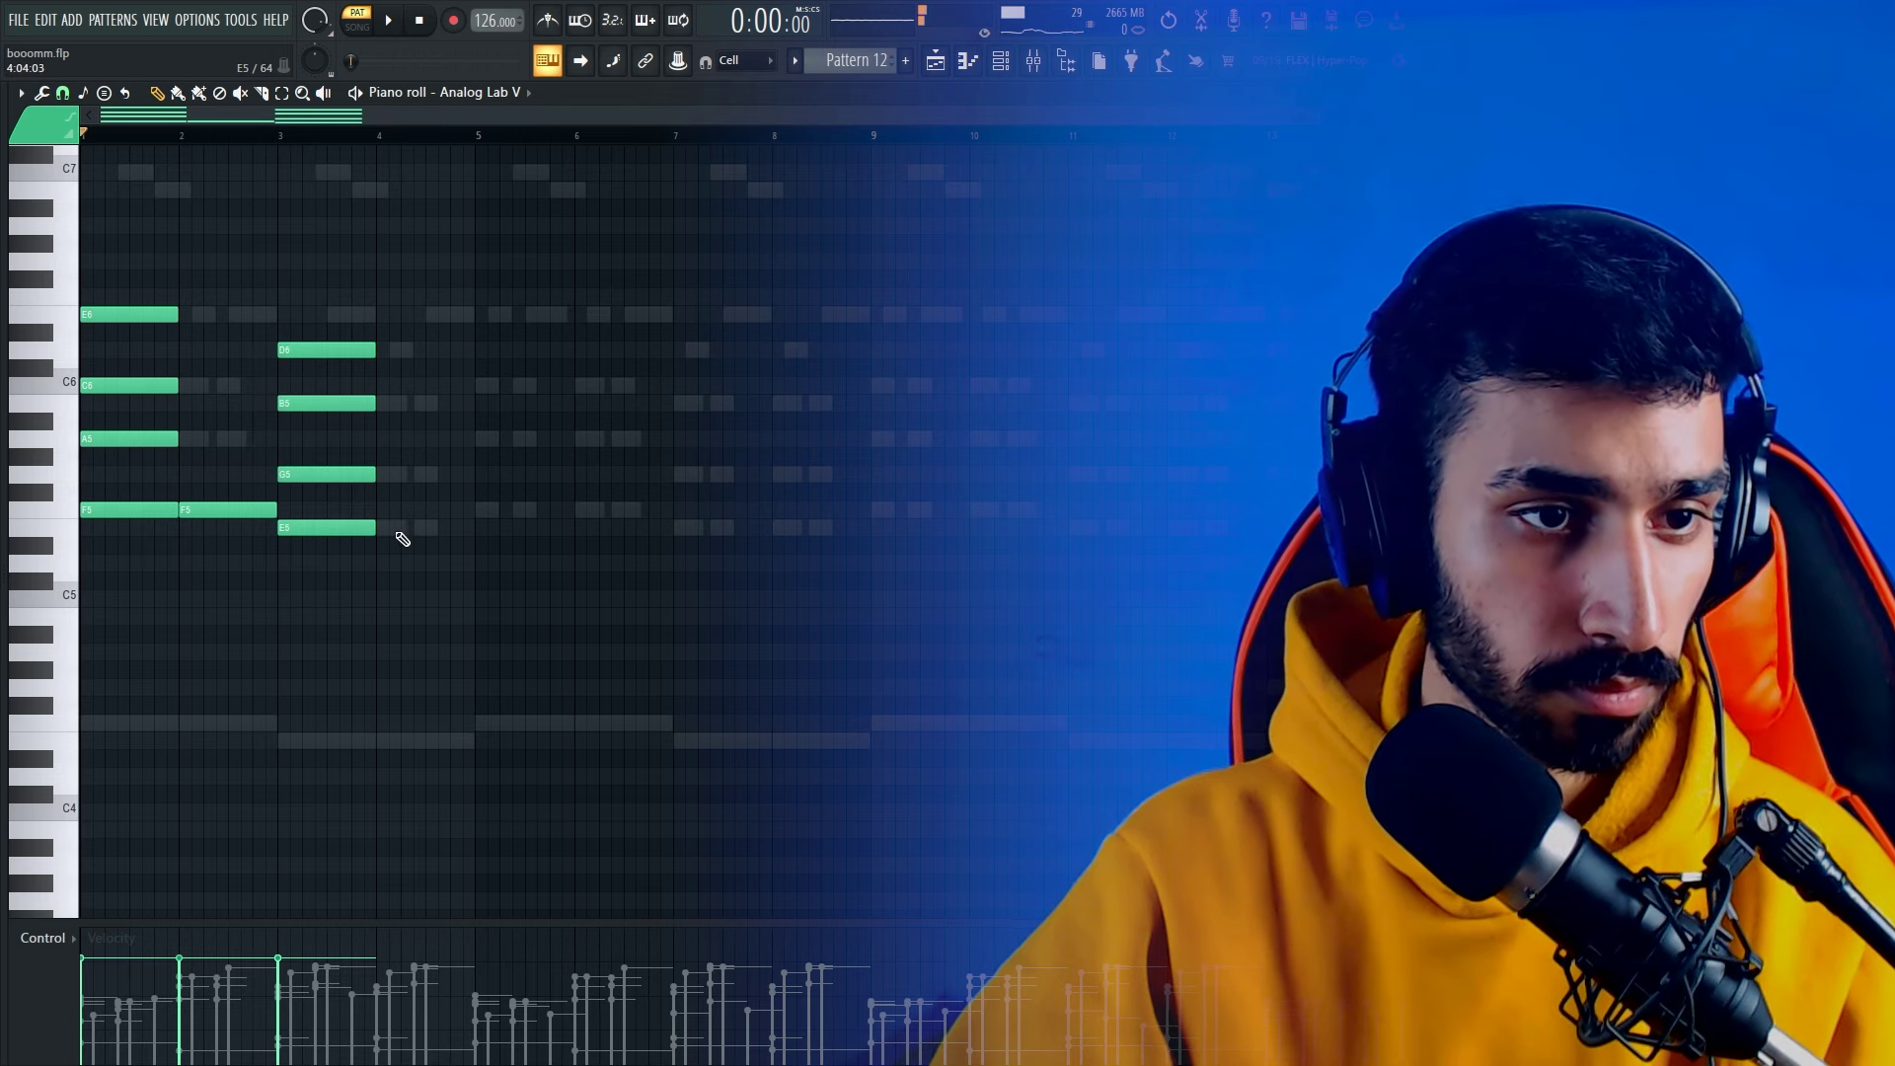
pyautogui.moveTo(507, 565); pyautogui.dragTo(85, 306)
pyautogui.hotkey('ctrl', 'b')
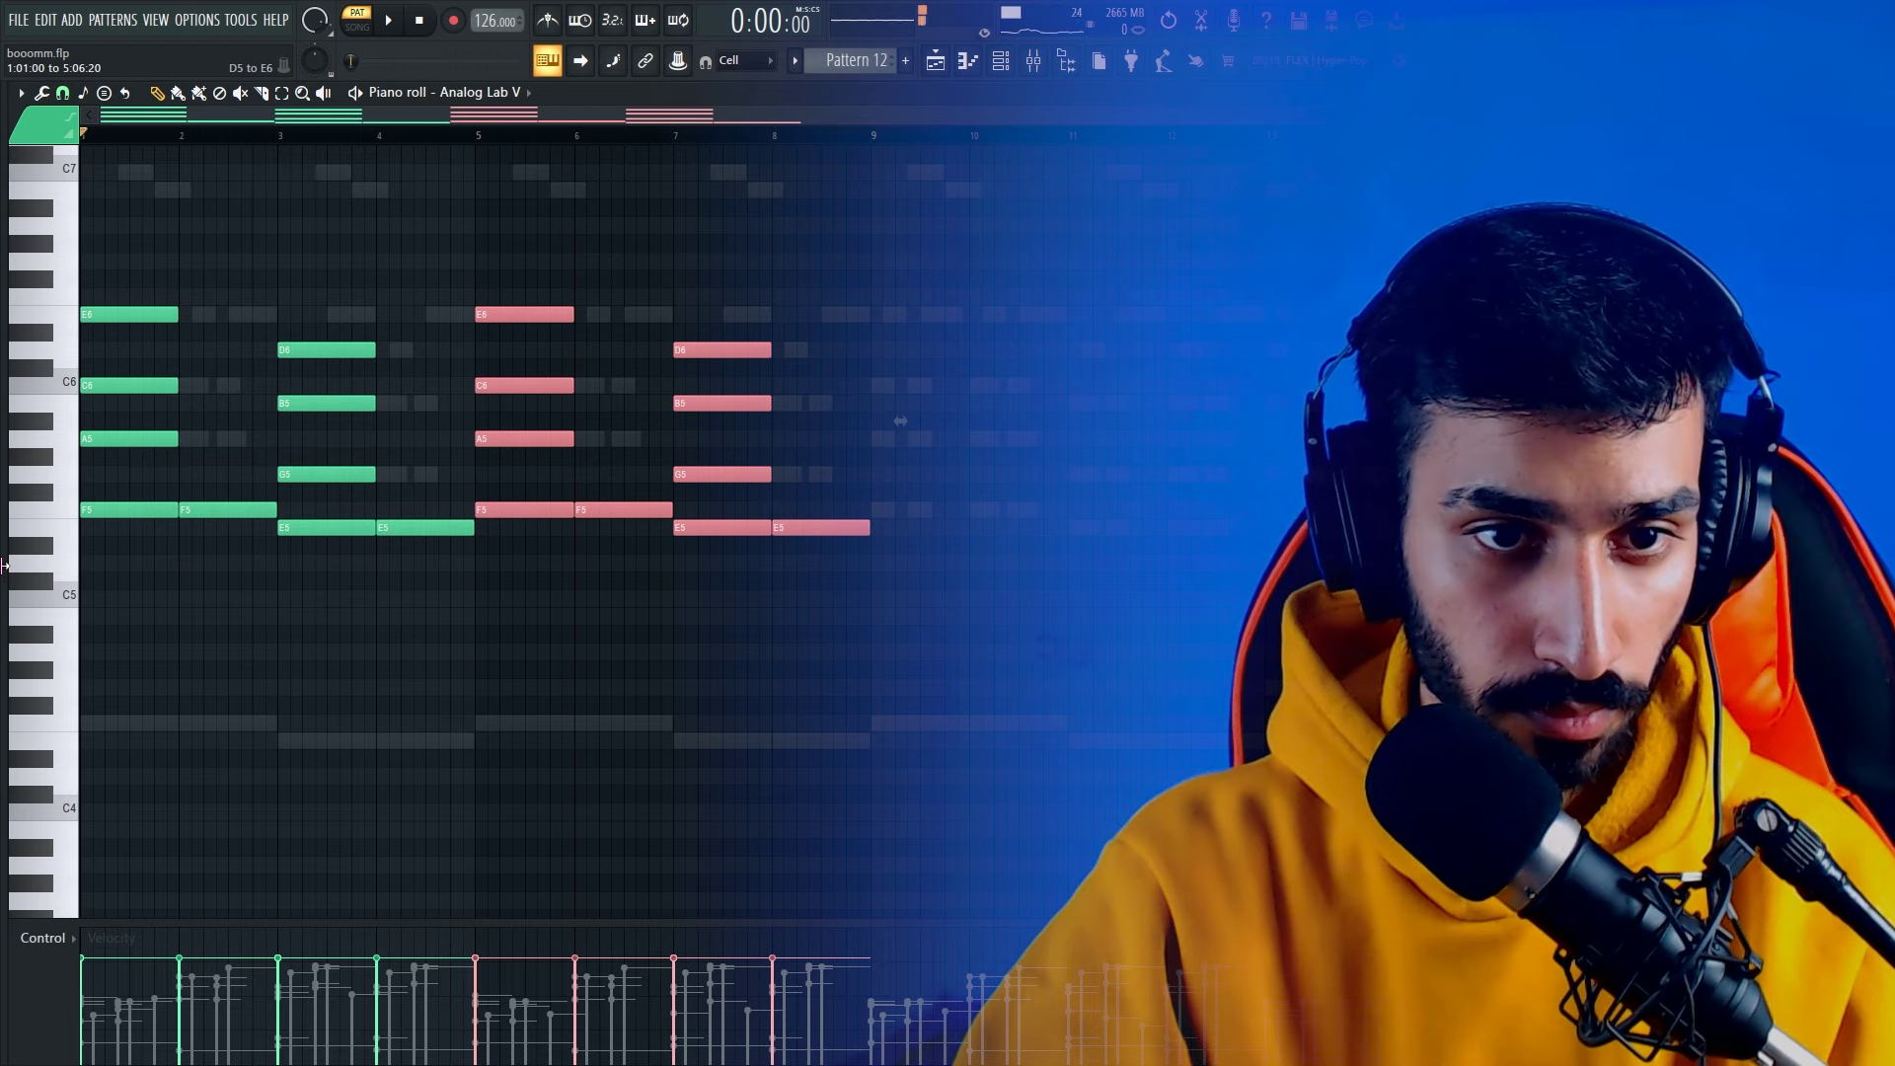
pyautogui.hotkey('ctrl', 'b')
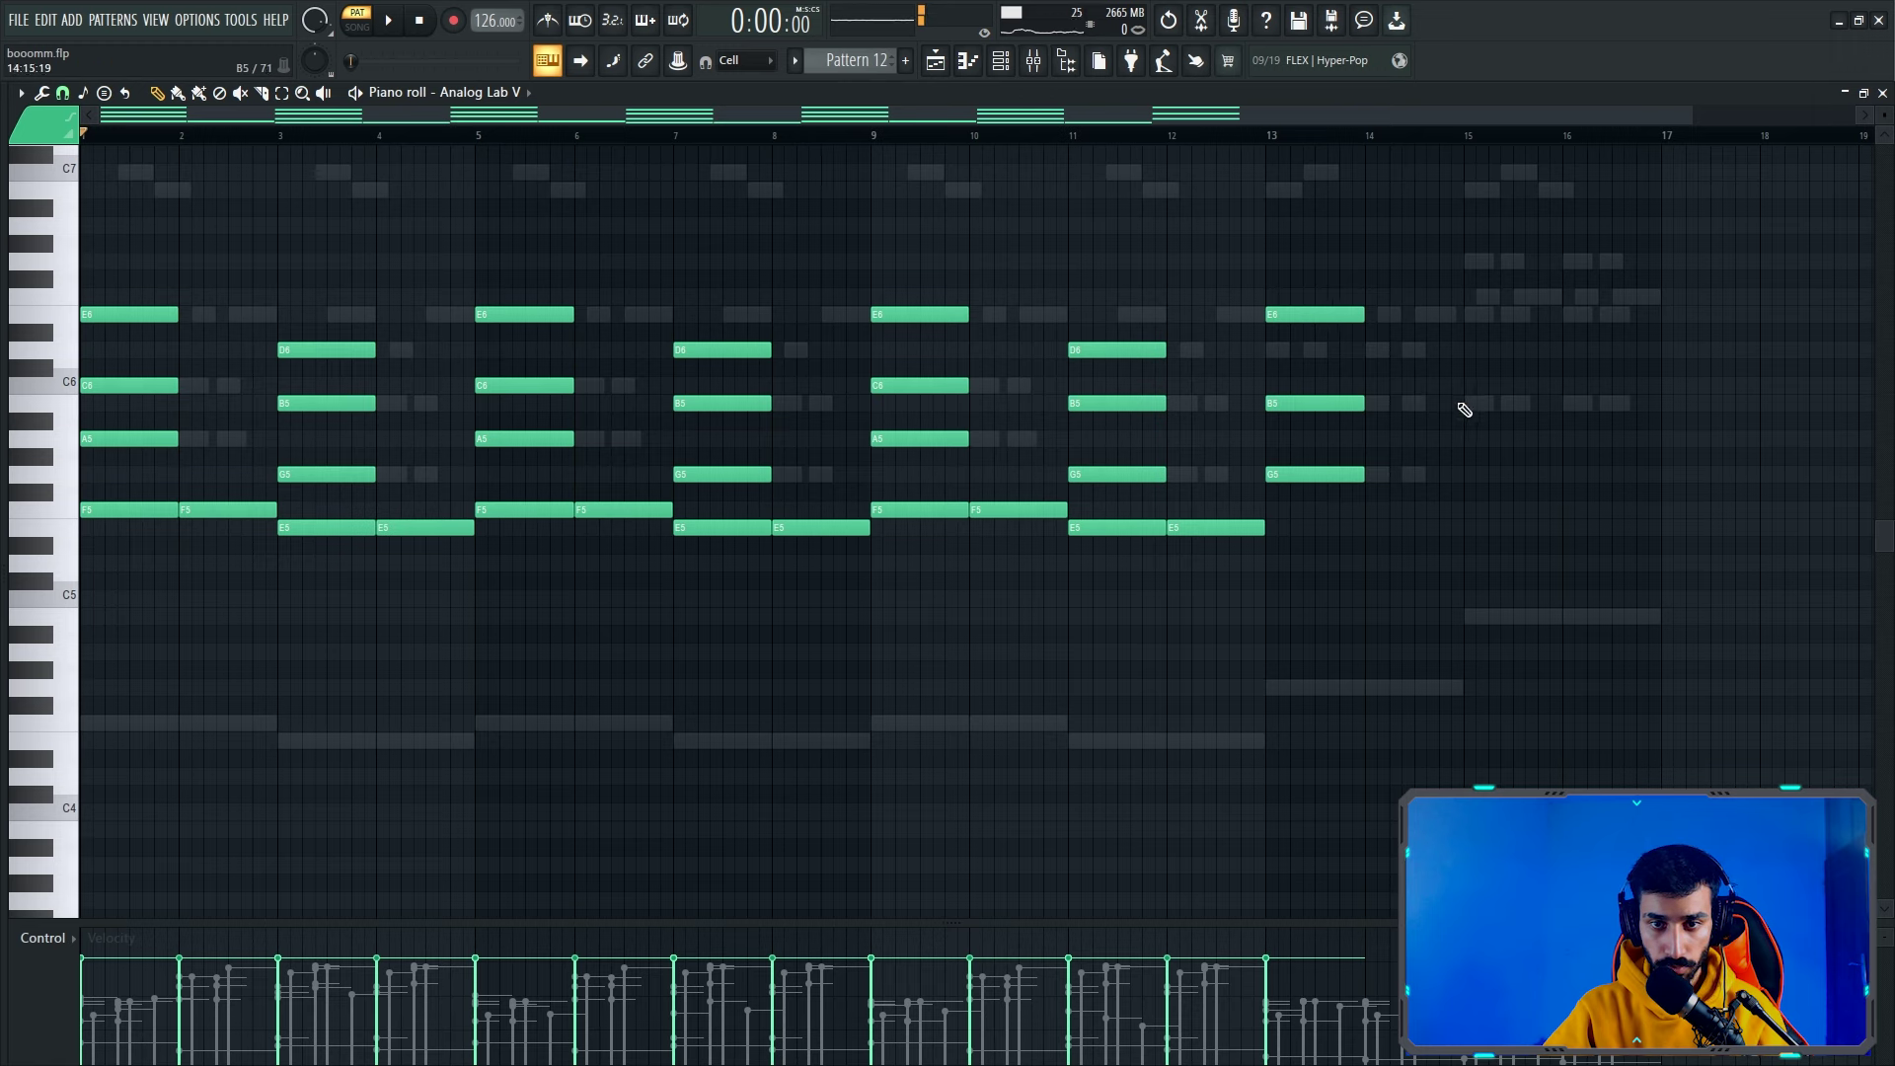
# Place the B5-E6-G6 chord at bar 15 of the Analog Lab V part and play the pattern back
pyautogui.click(1465, 268)
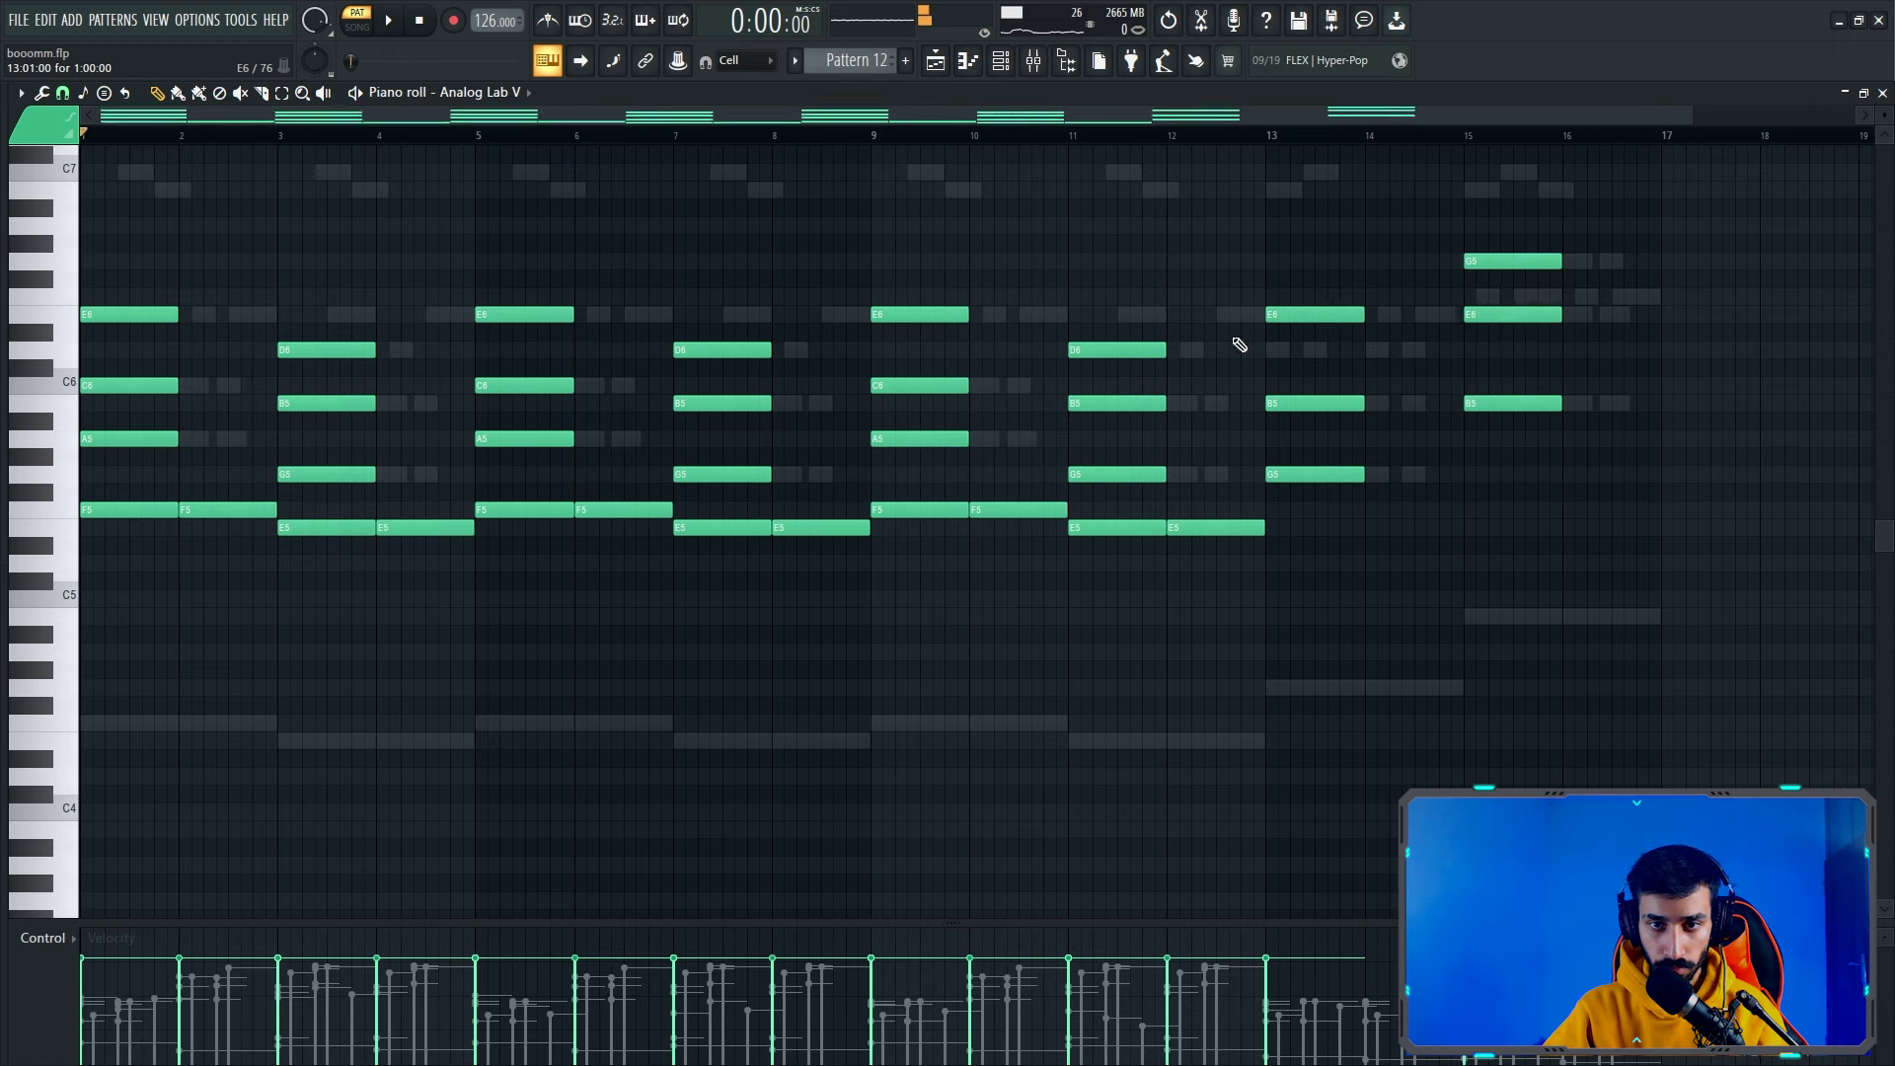
pyautogui.press('space')
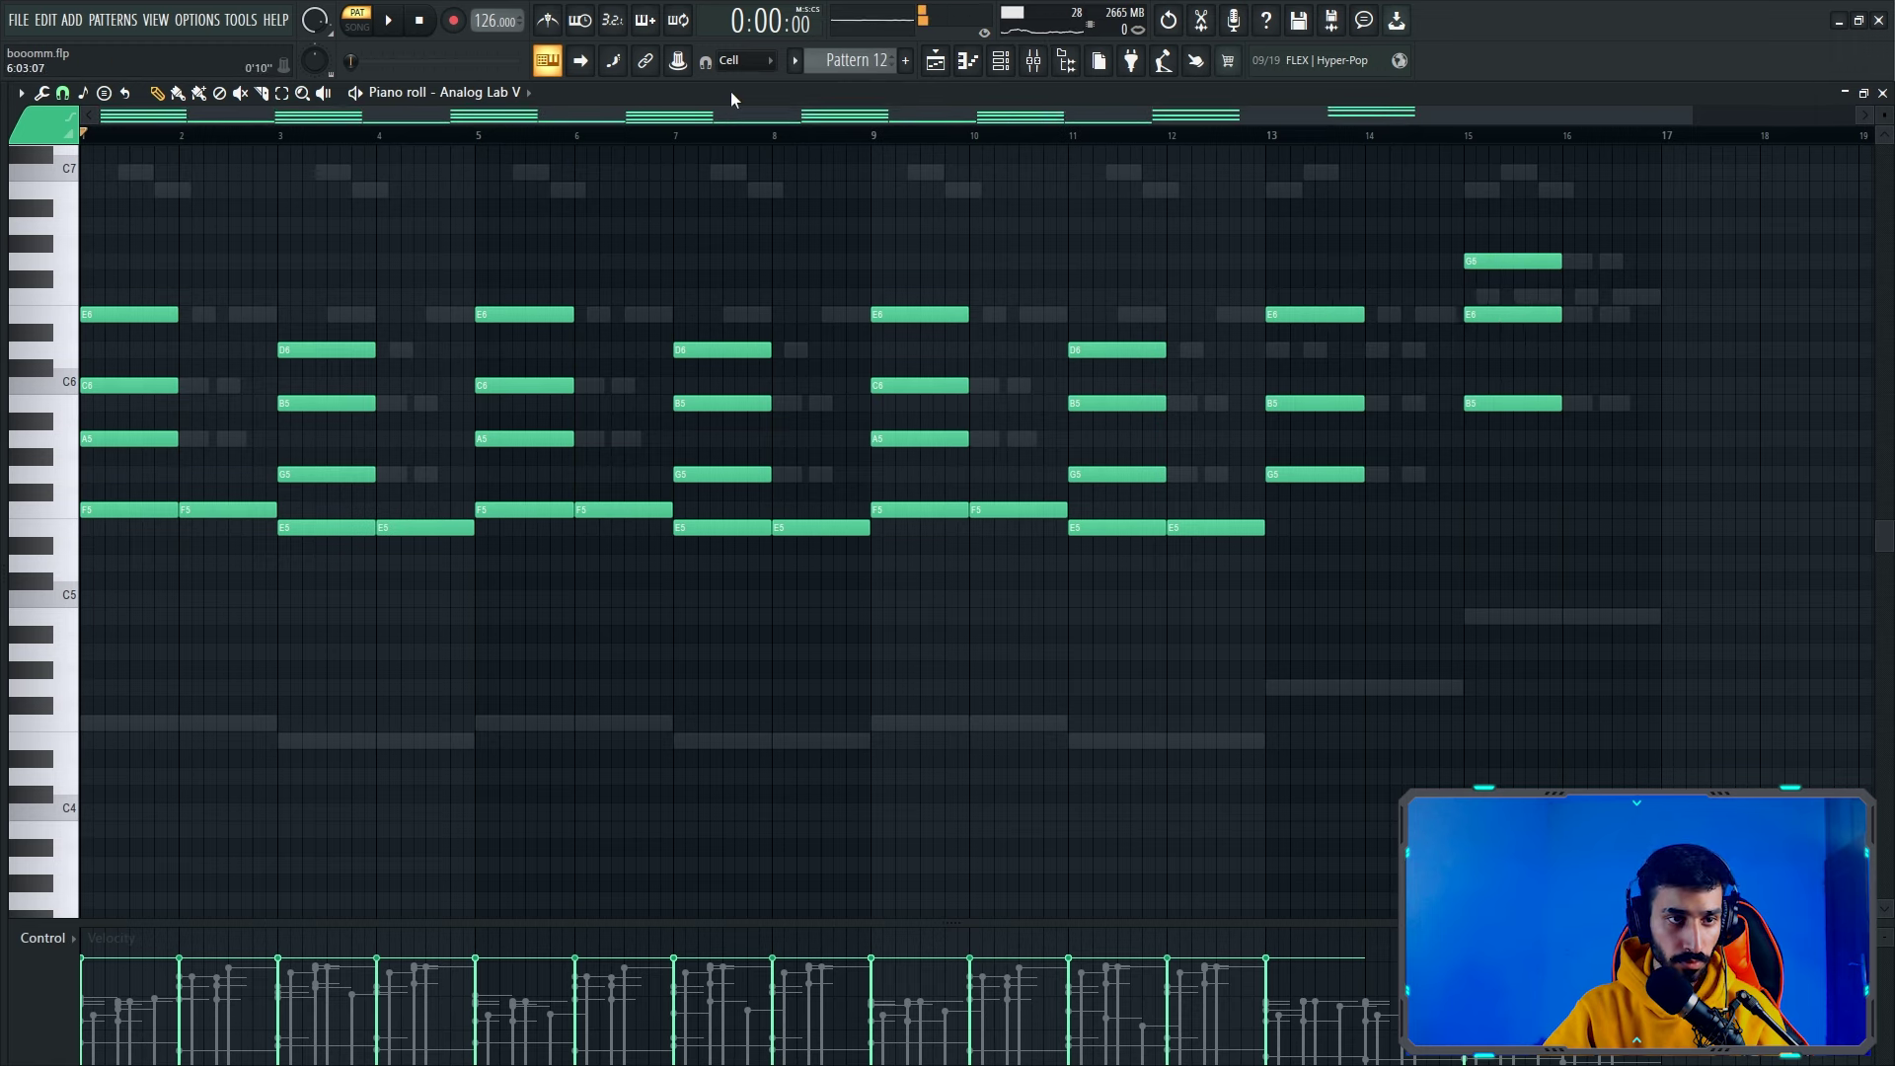
pyautogui.press('space')
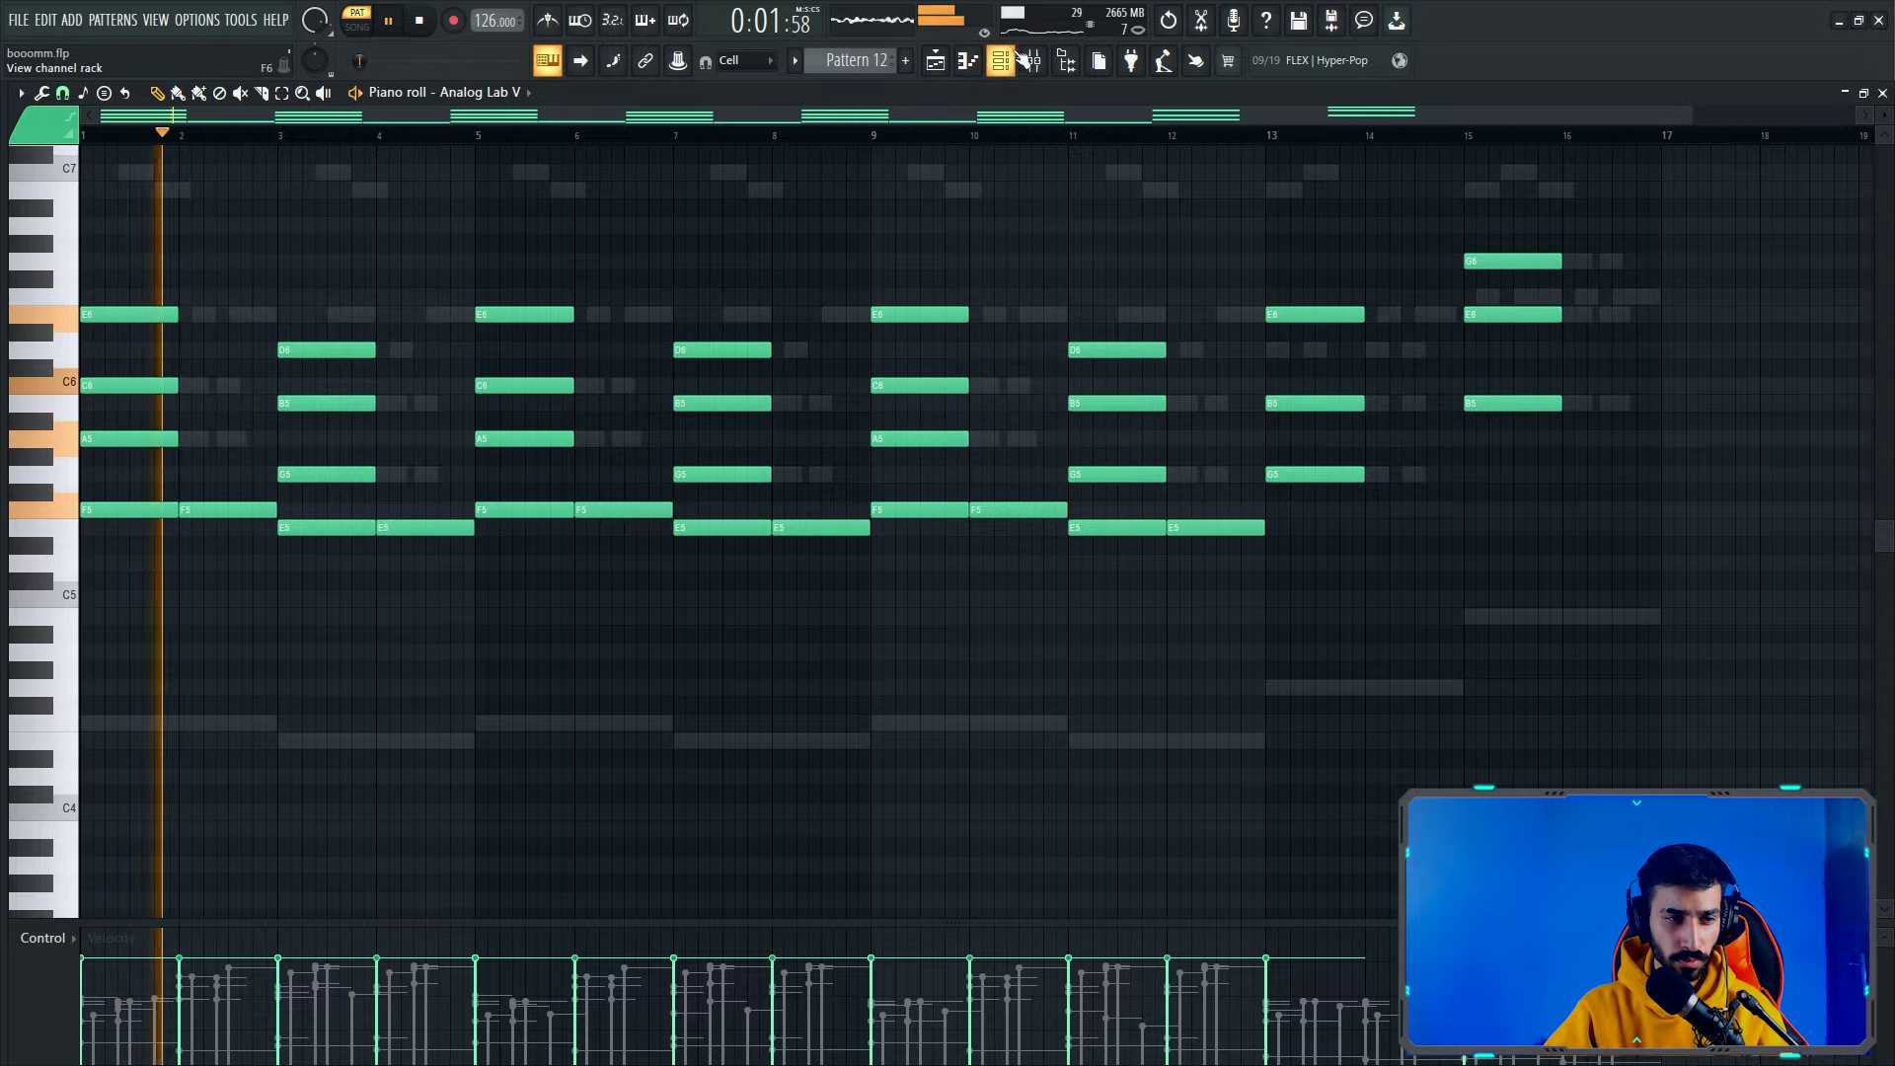
pyautogui.click(1029, 61)
pyautogui.press('space')
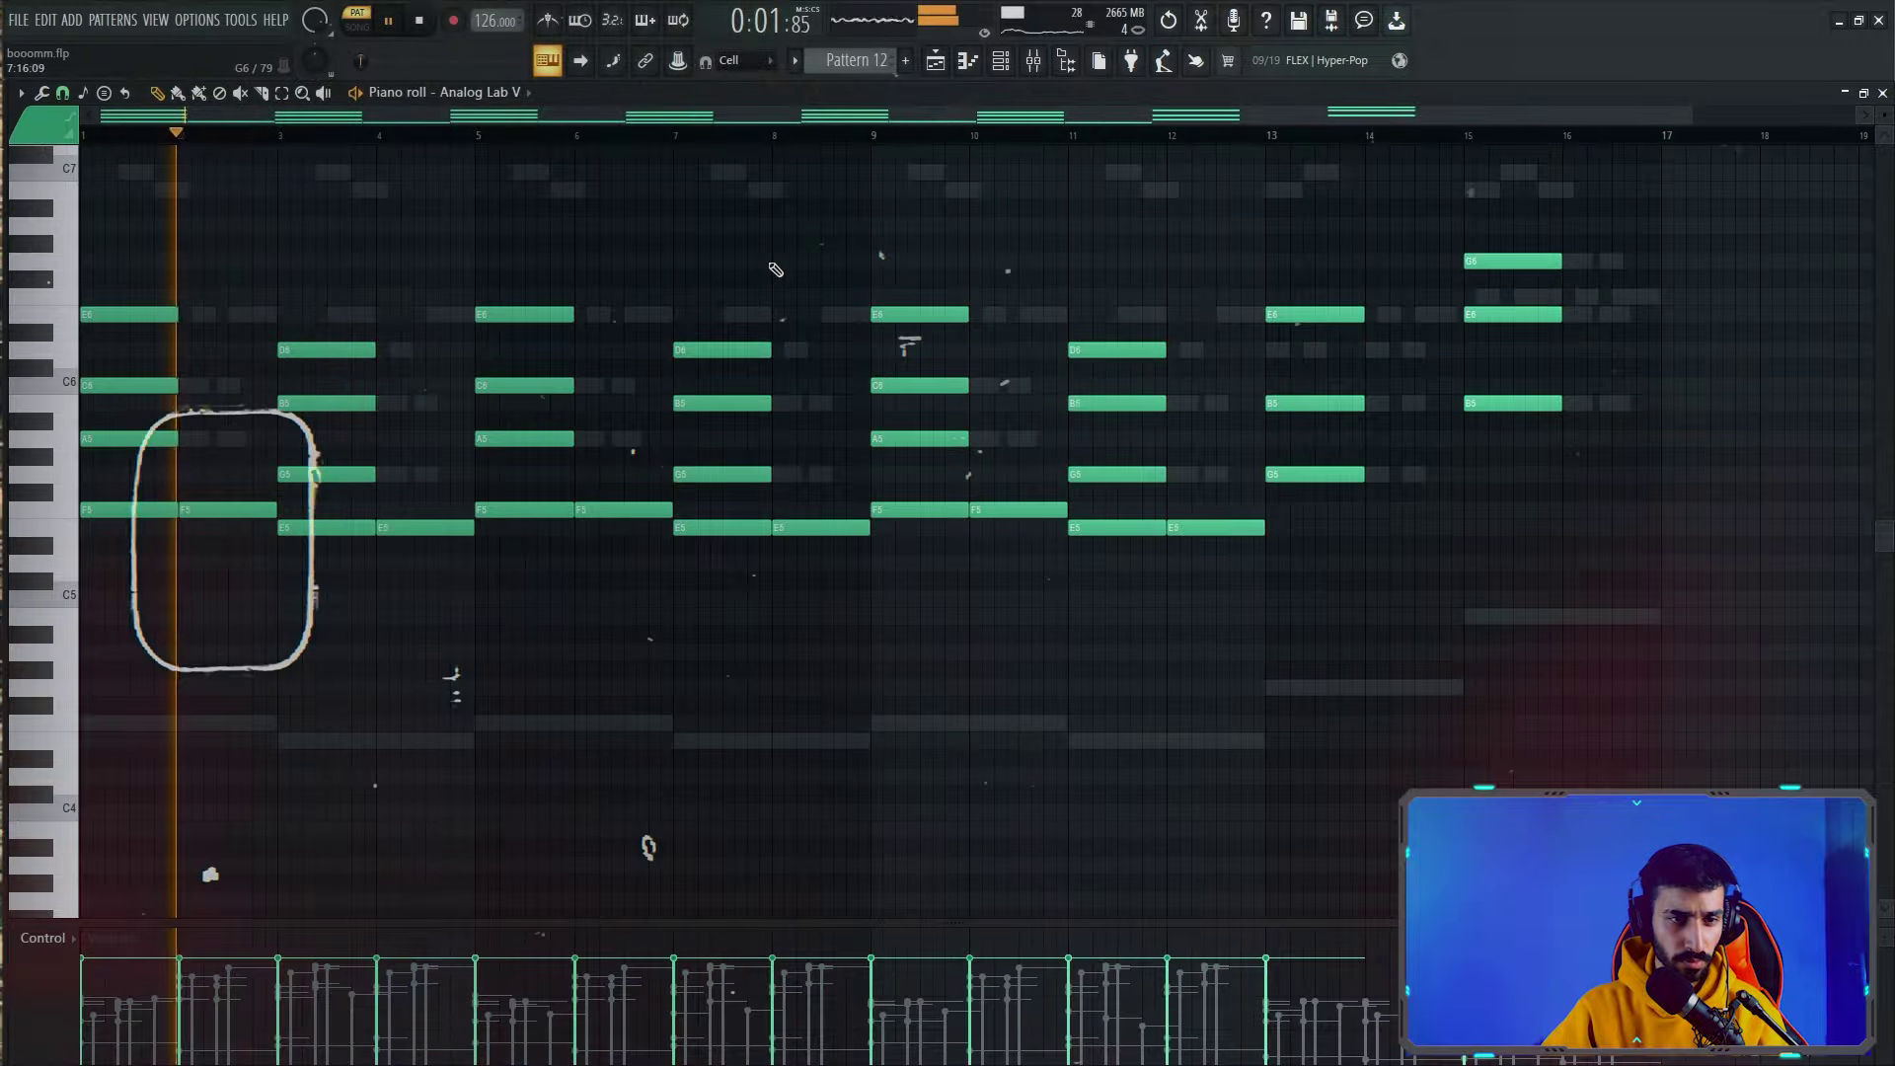
# Transpose the Analog Lab V chords down an octave and add the root notes G4 at bar 14 and B4 at bar 16
pyautogui.hotkey('ctrl', 'Down')
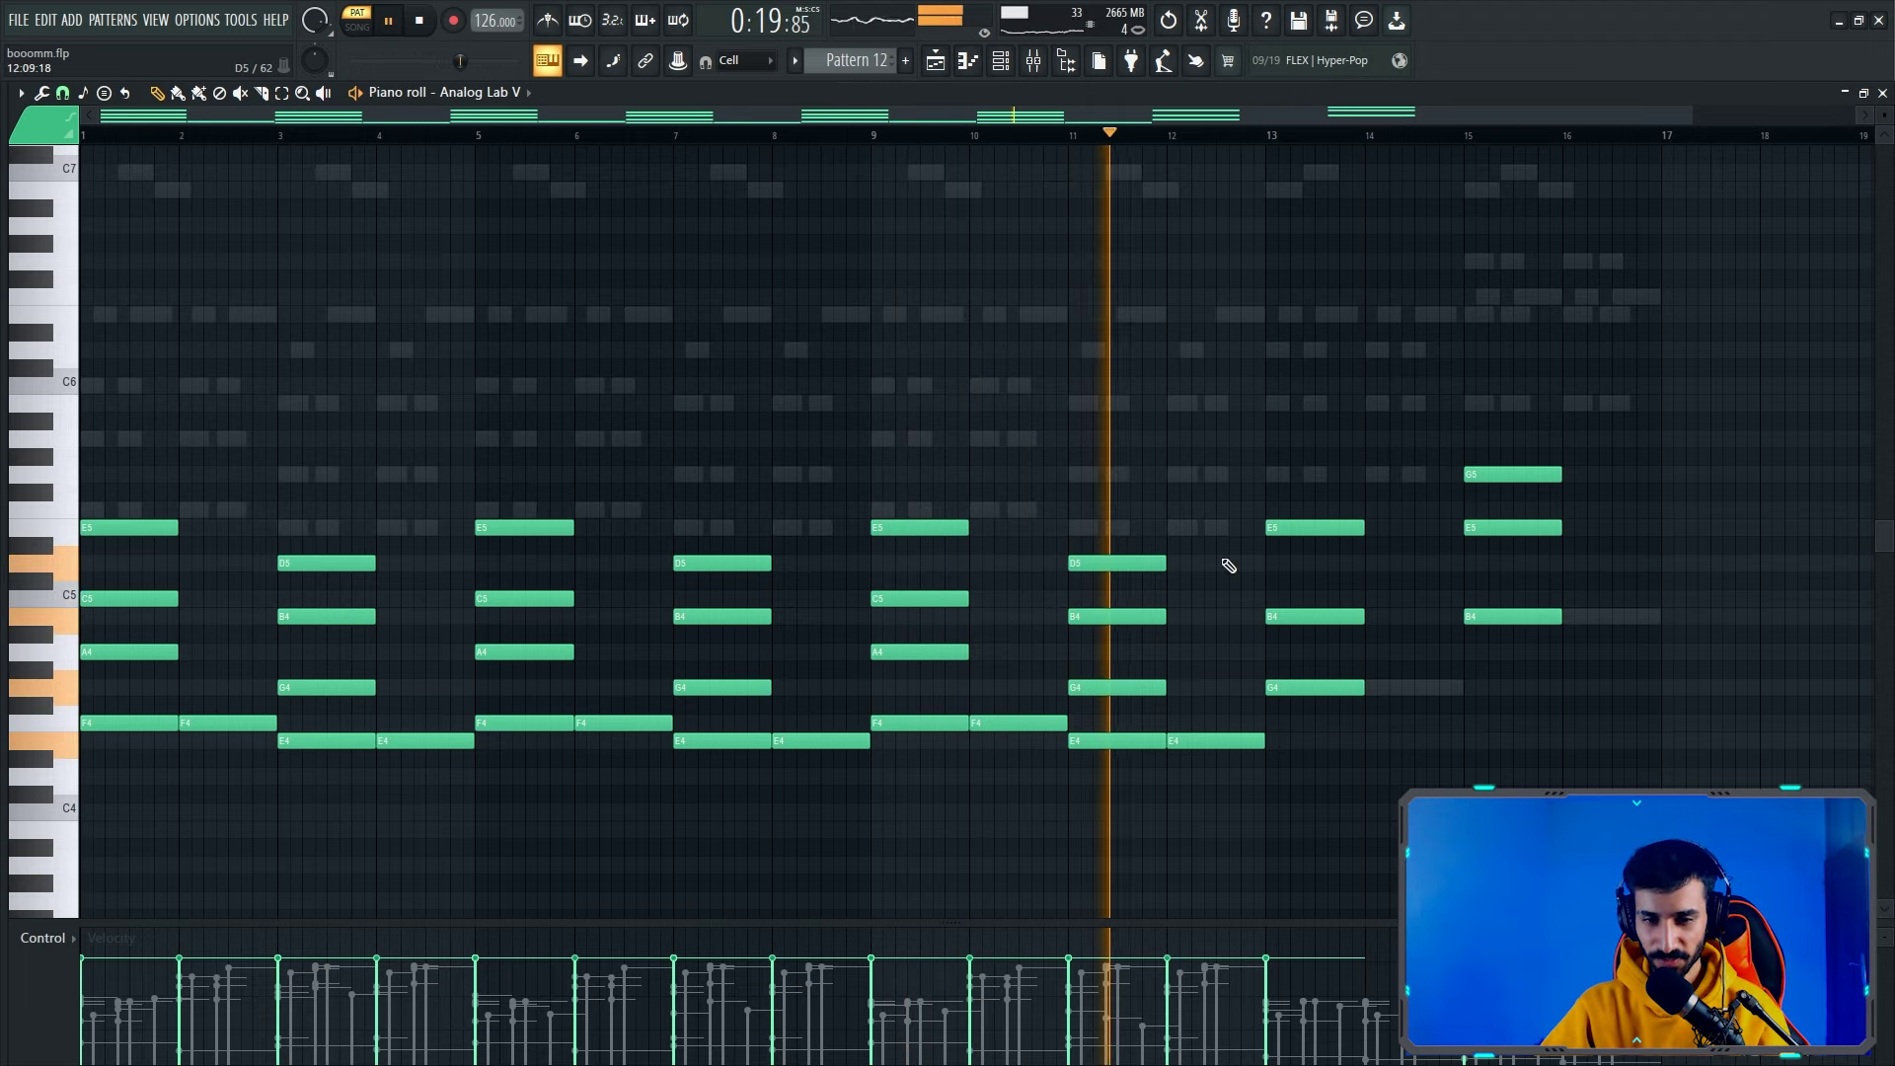
pyautogui.click(1386, 688)
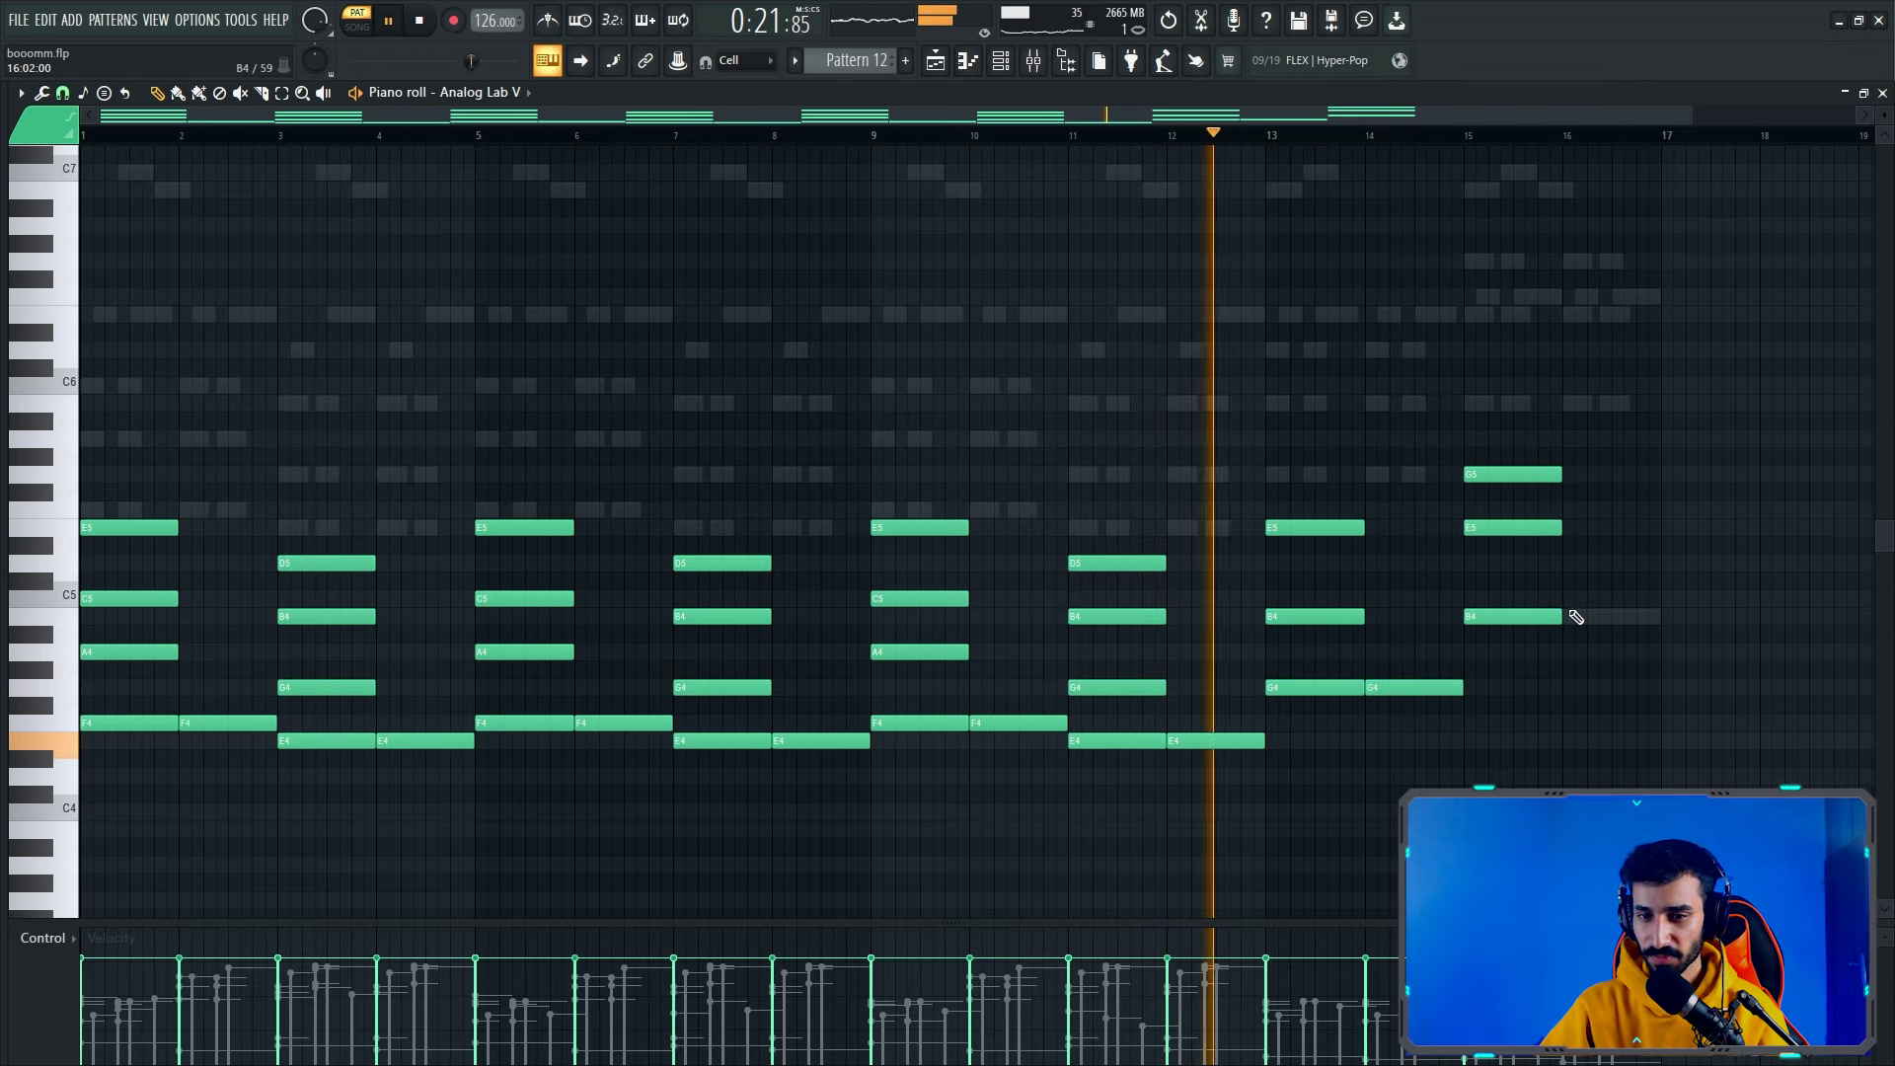
pyautogui.click(1607, 616)
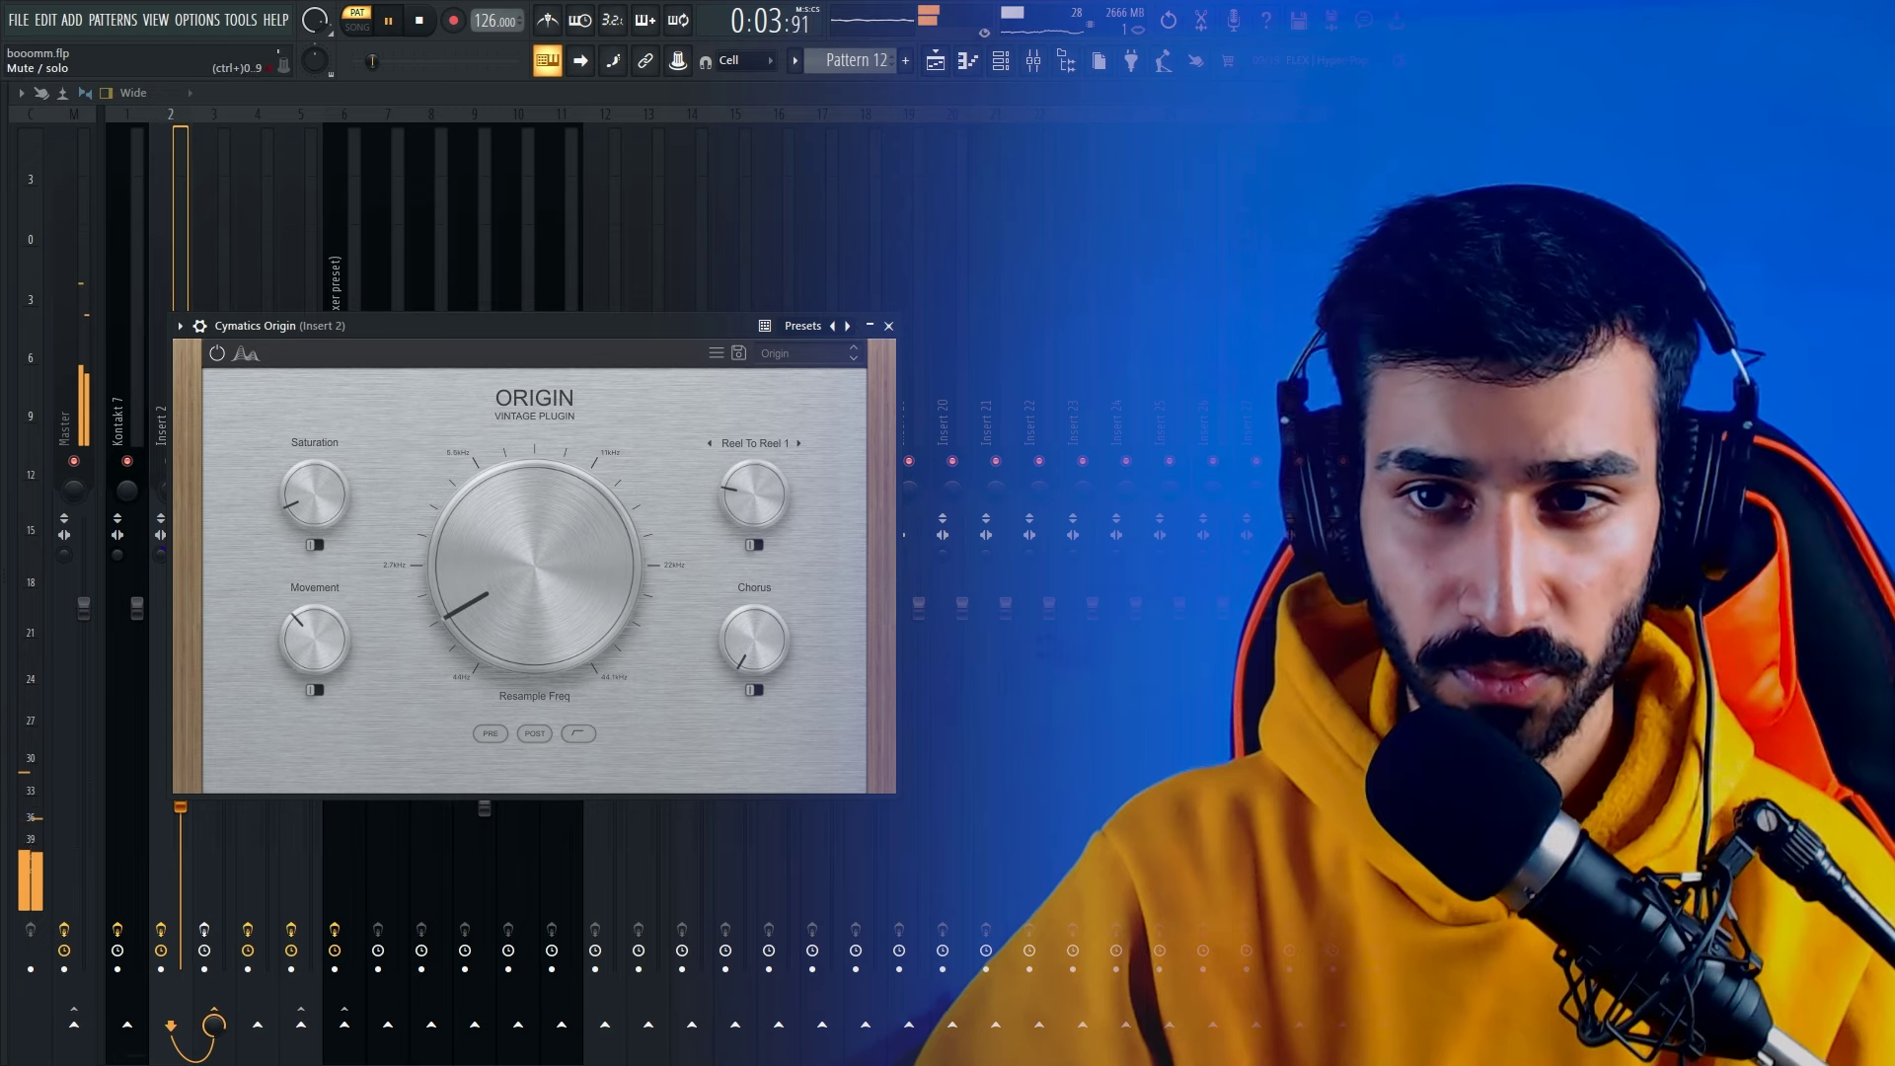
# Examine the Cymatics Origin and Portal effects on Insert 2, including Portal's preset list, and listen to the pattern
pyautogui.press('Escape')
pyautogui.click(1678, 306)
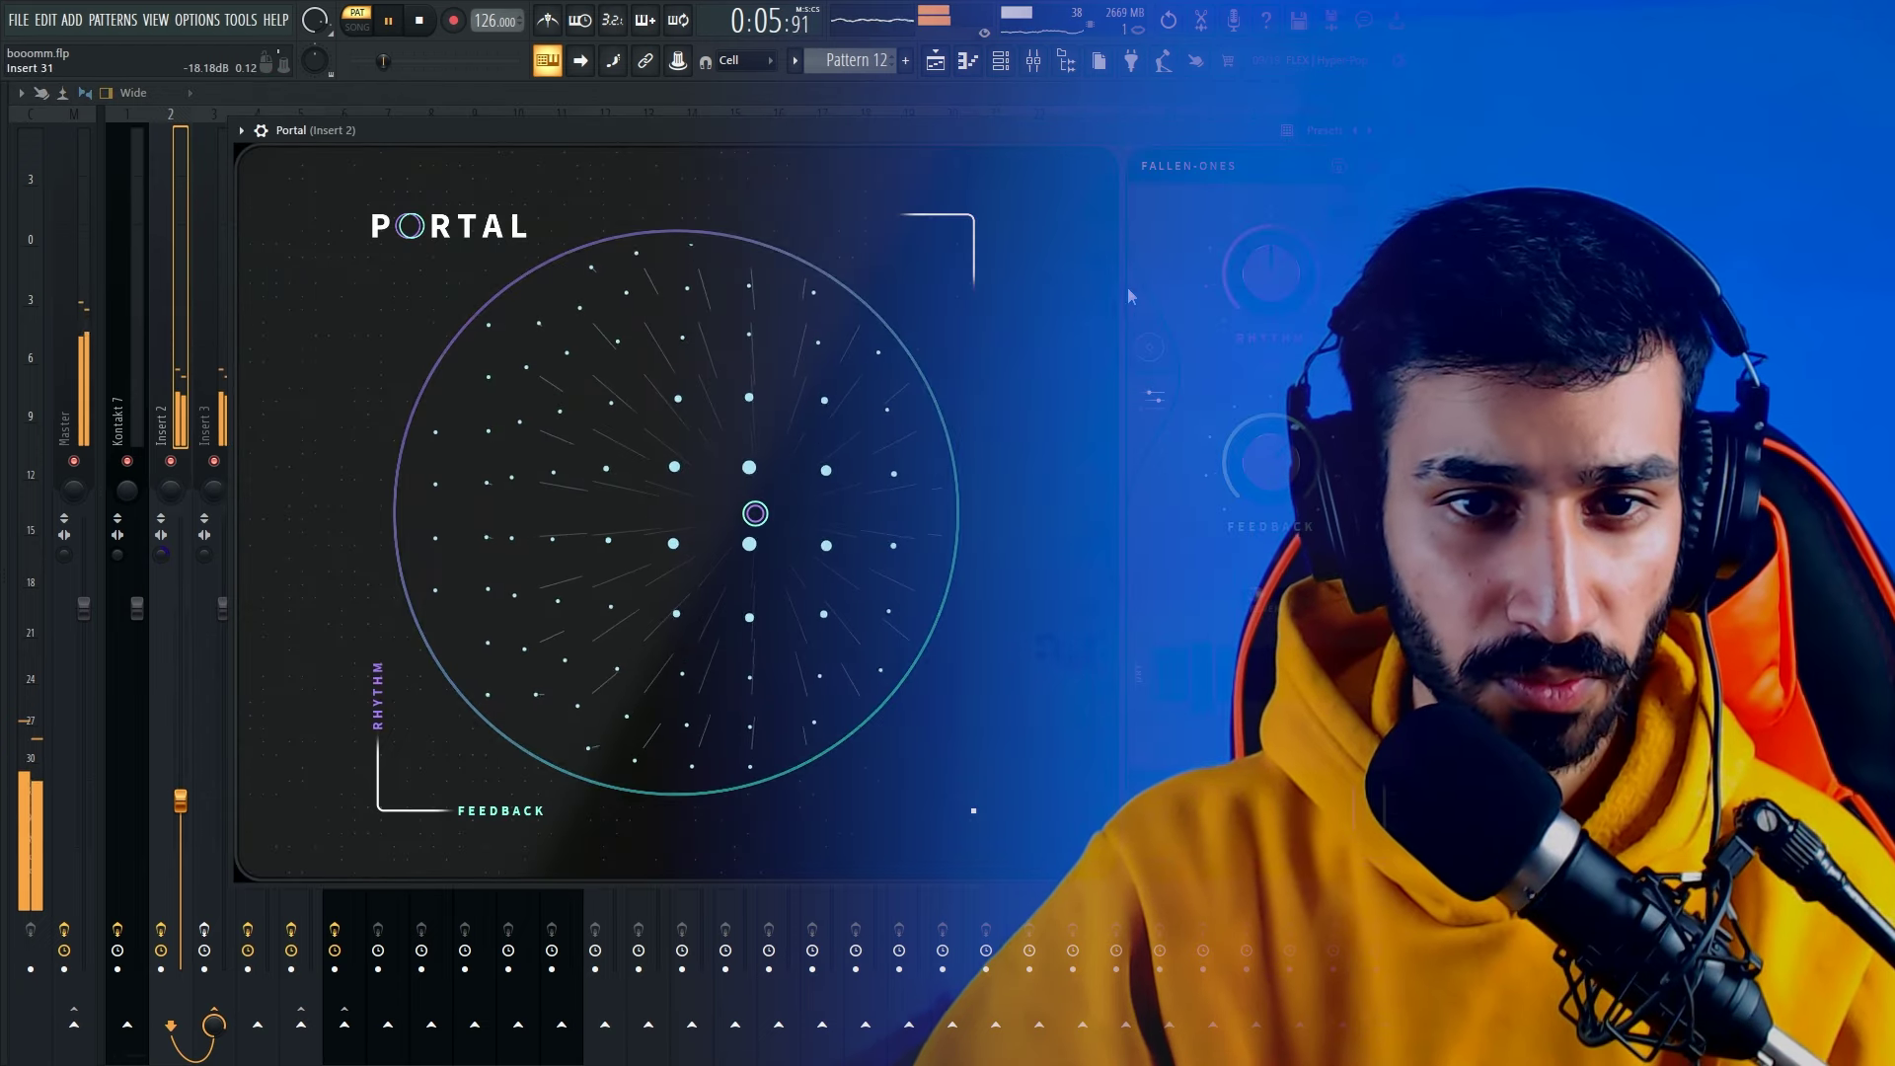
pyautogui.click(1173, 184)
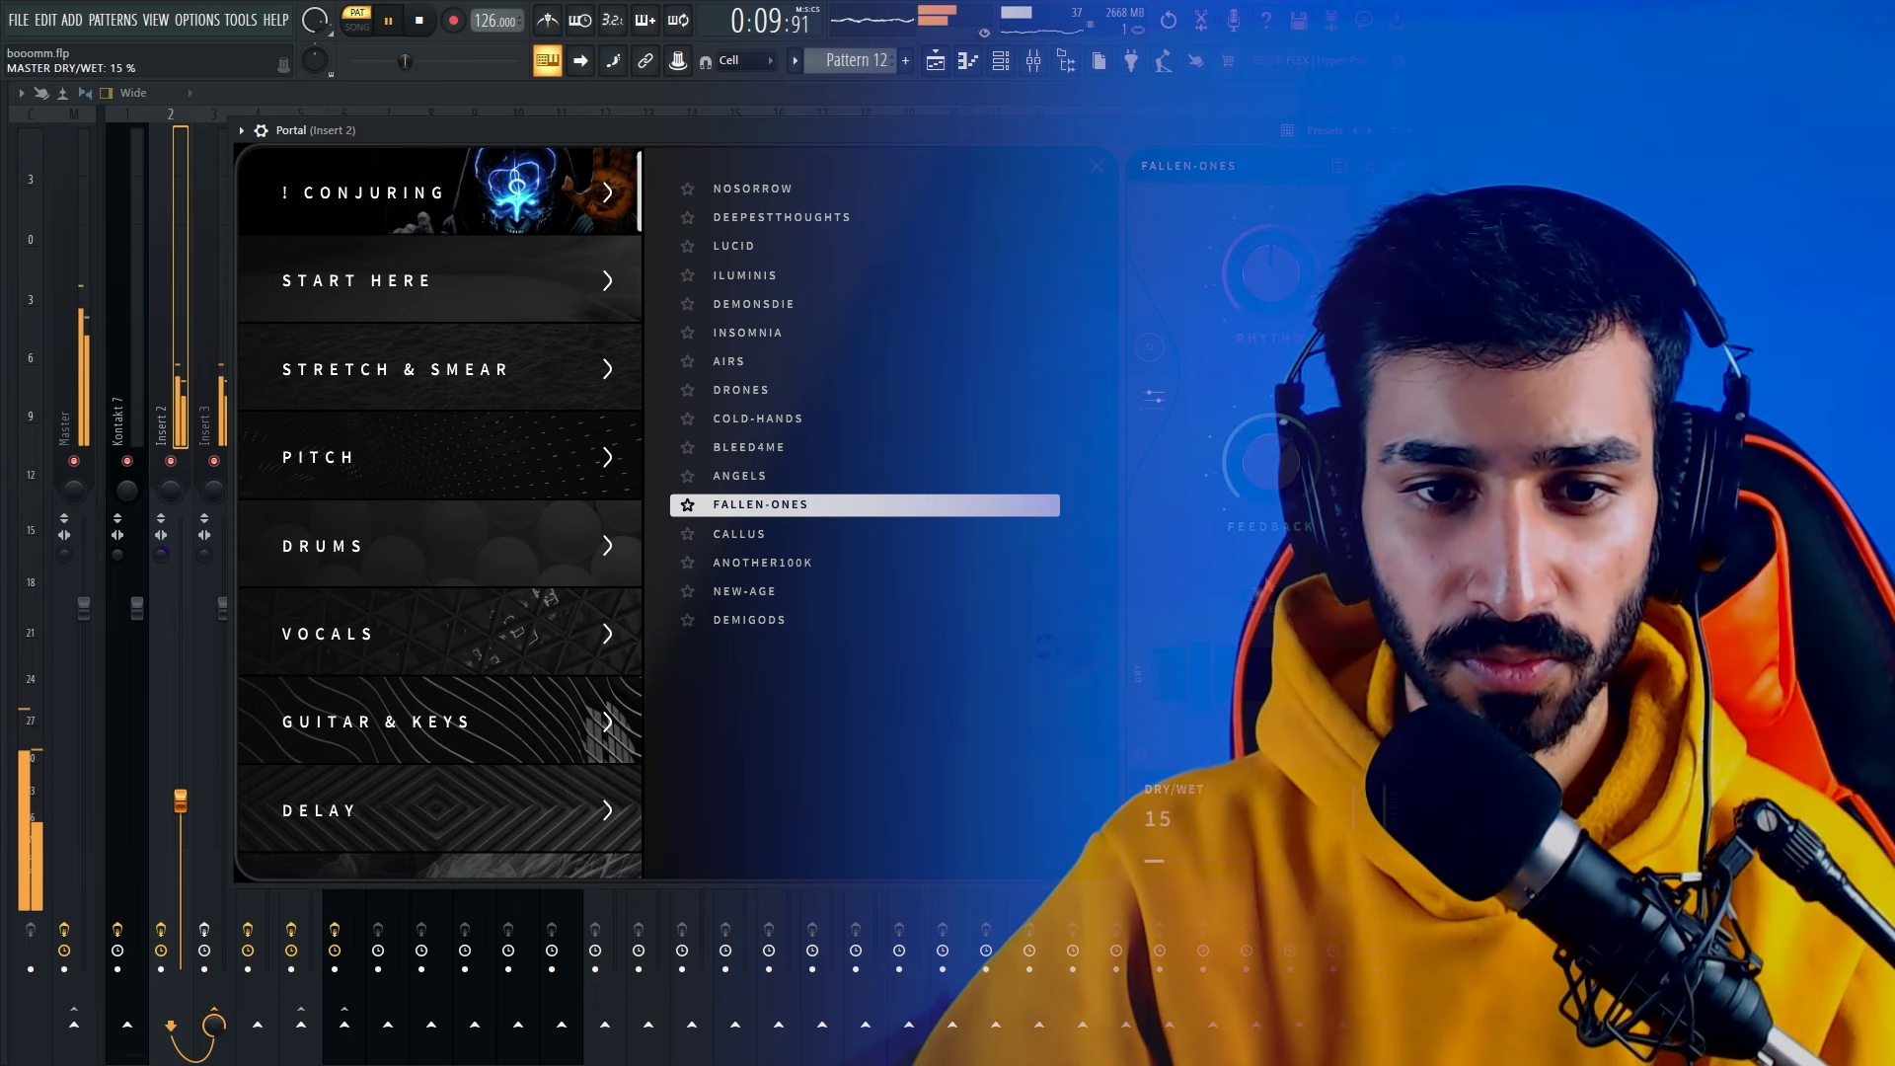
pyautogui.press('Escape')
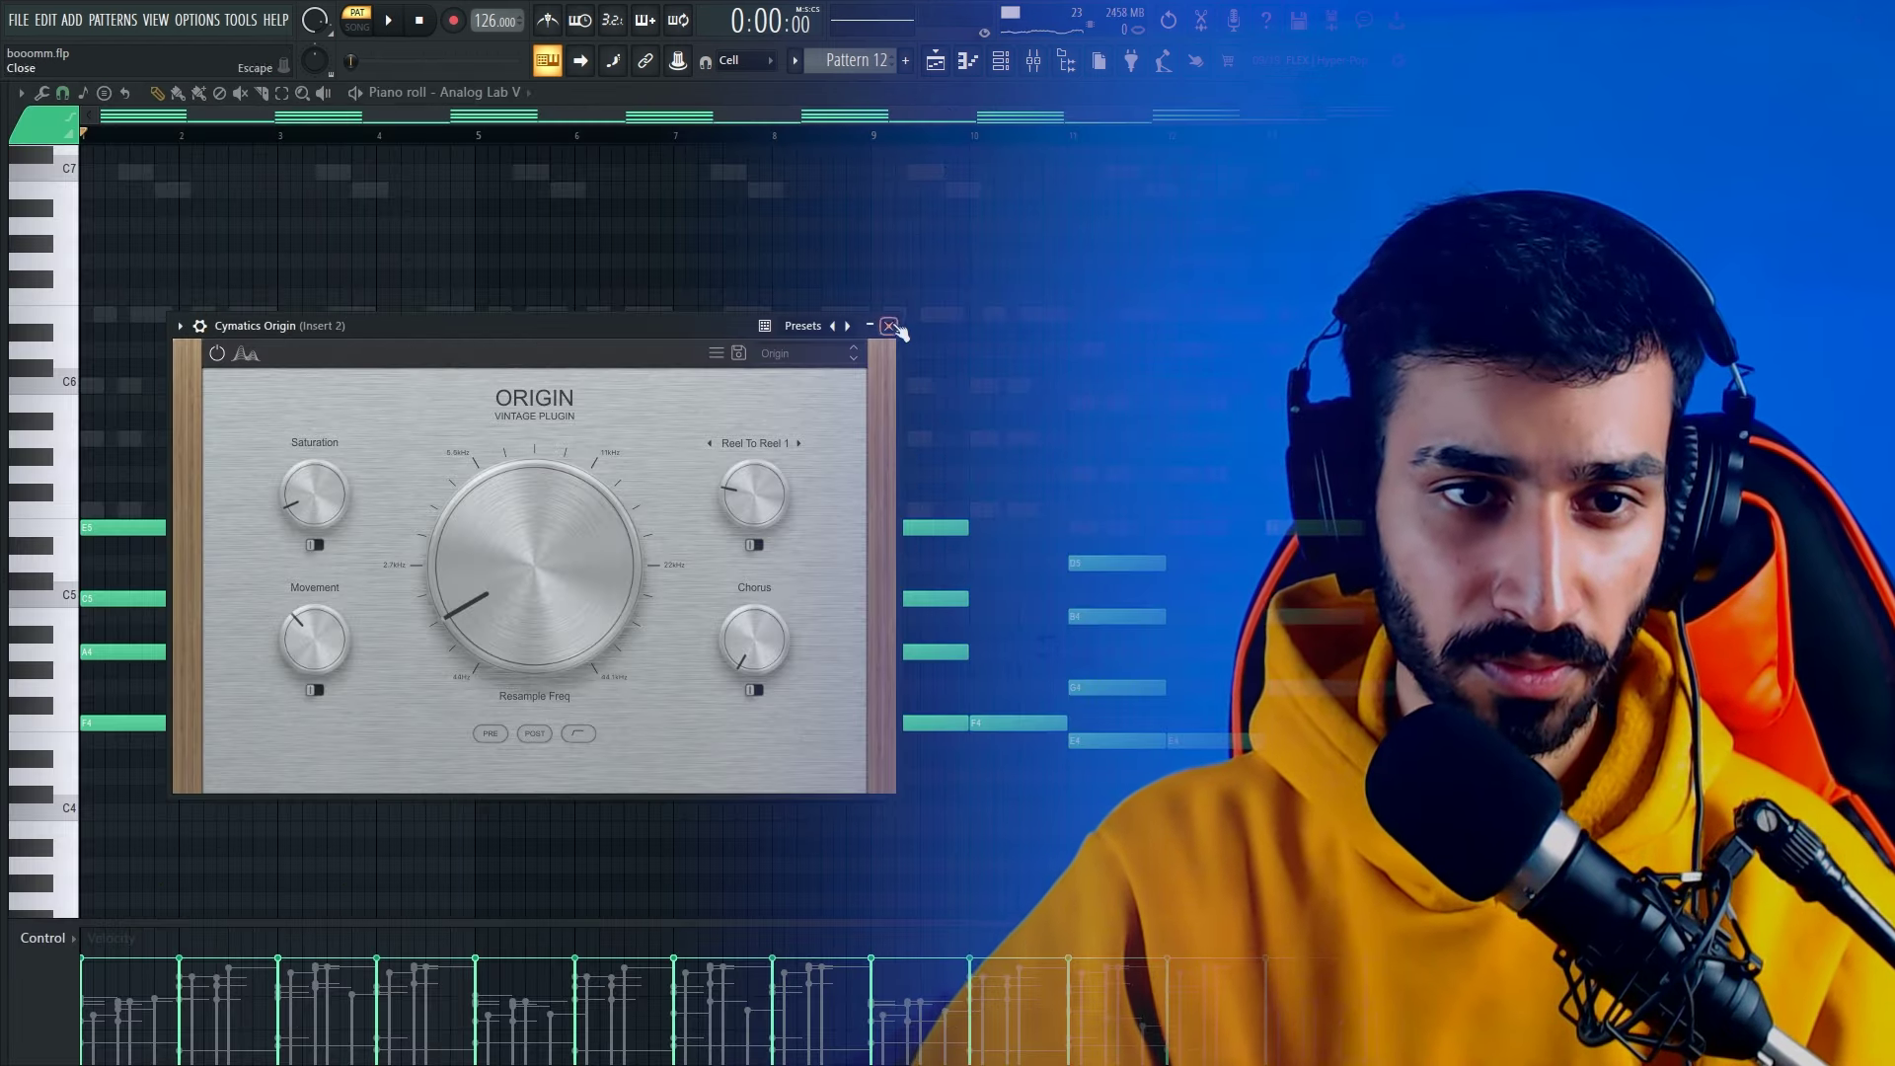
pyautogui.click(889, 326)
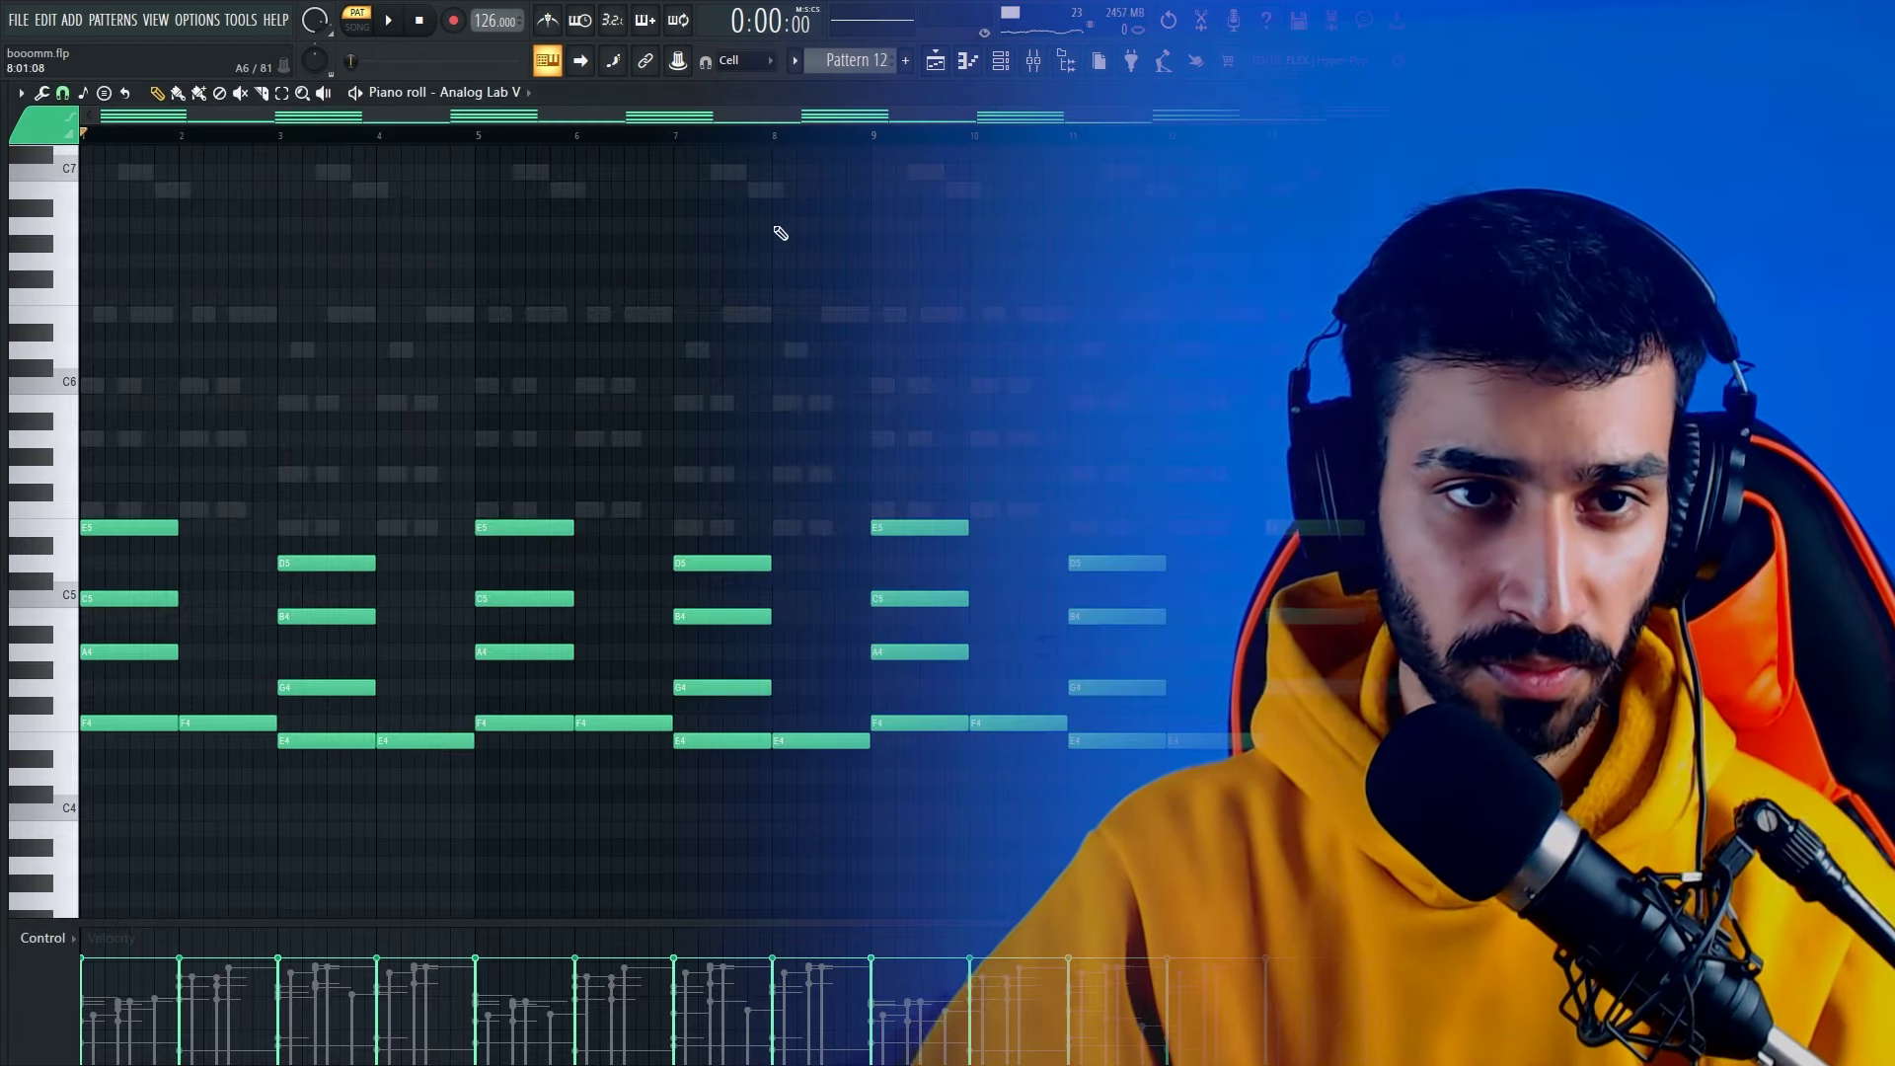
pyautogui.press('space')
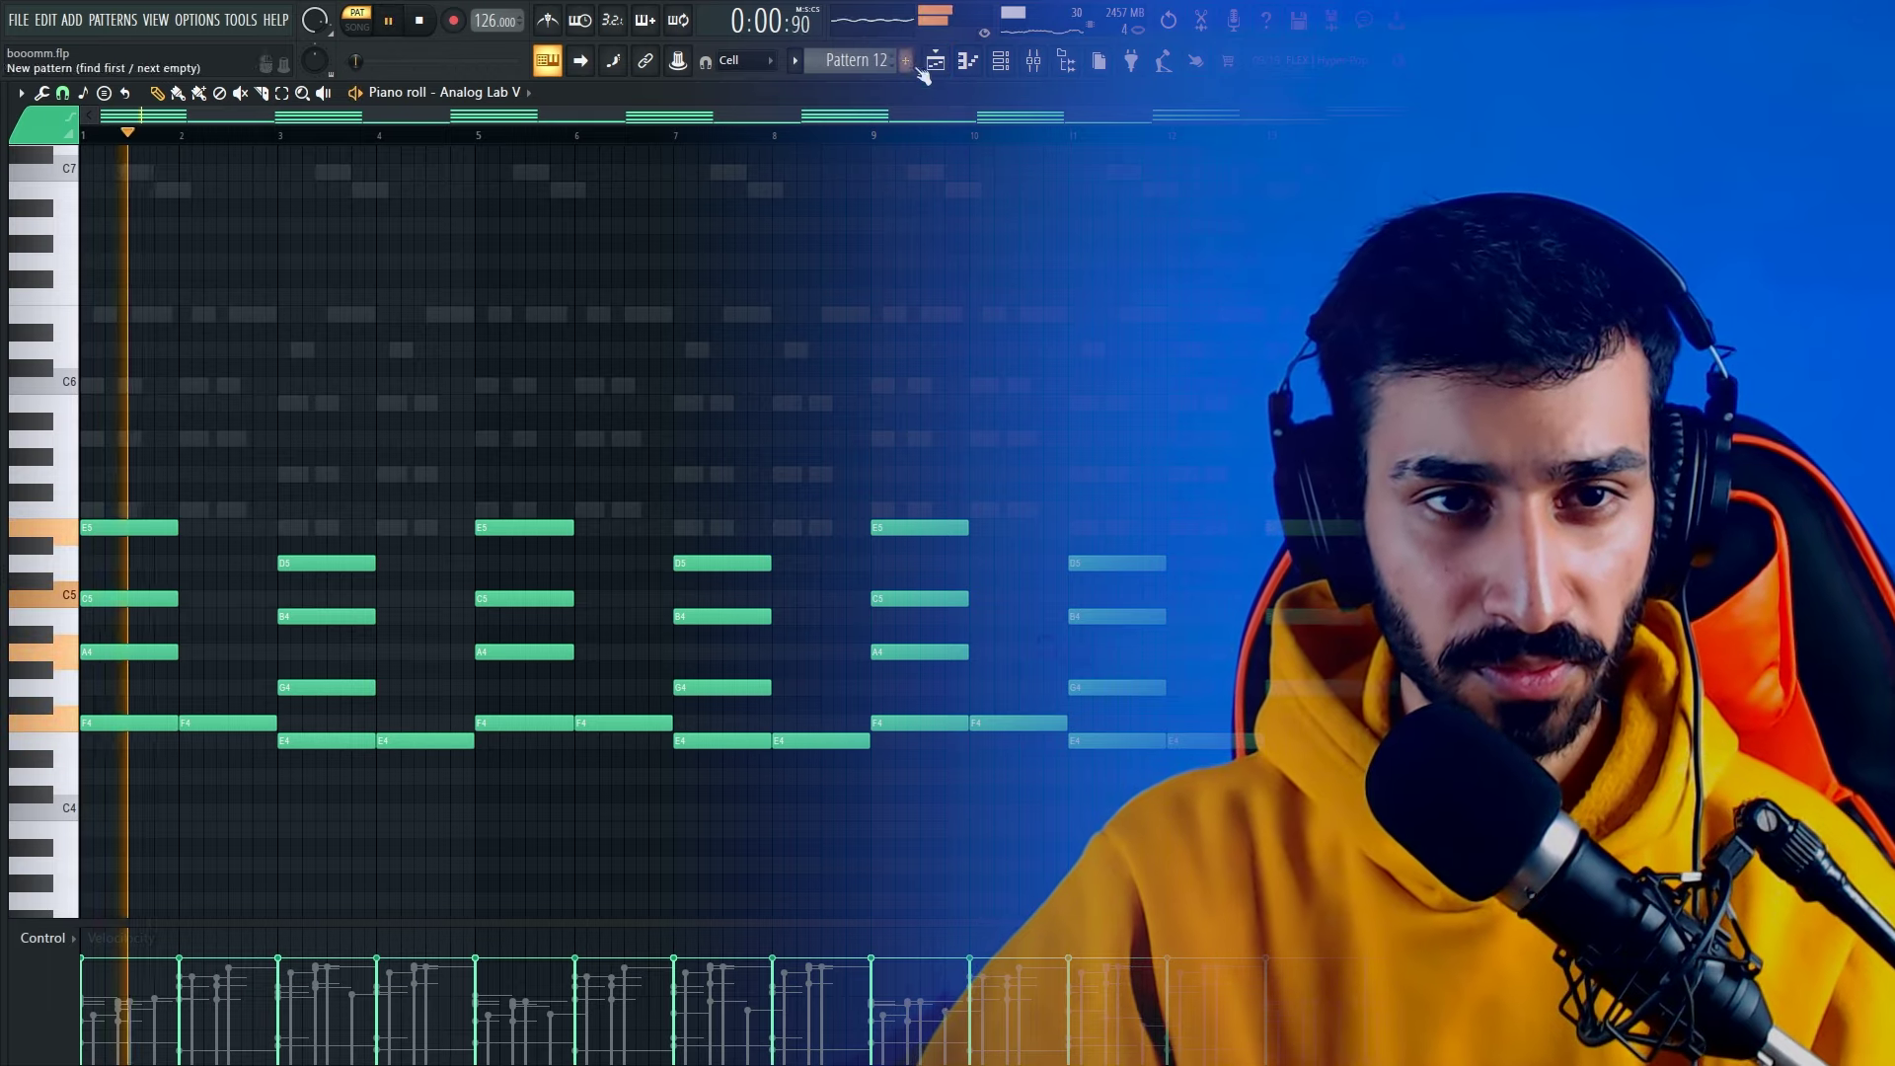
# Select the Kontakt 7 and Insert 2 mixer tracks and route them to Insert 3
pyautogui.press('F6')
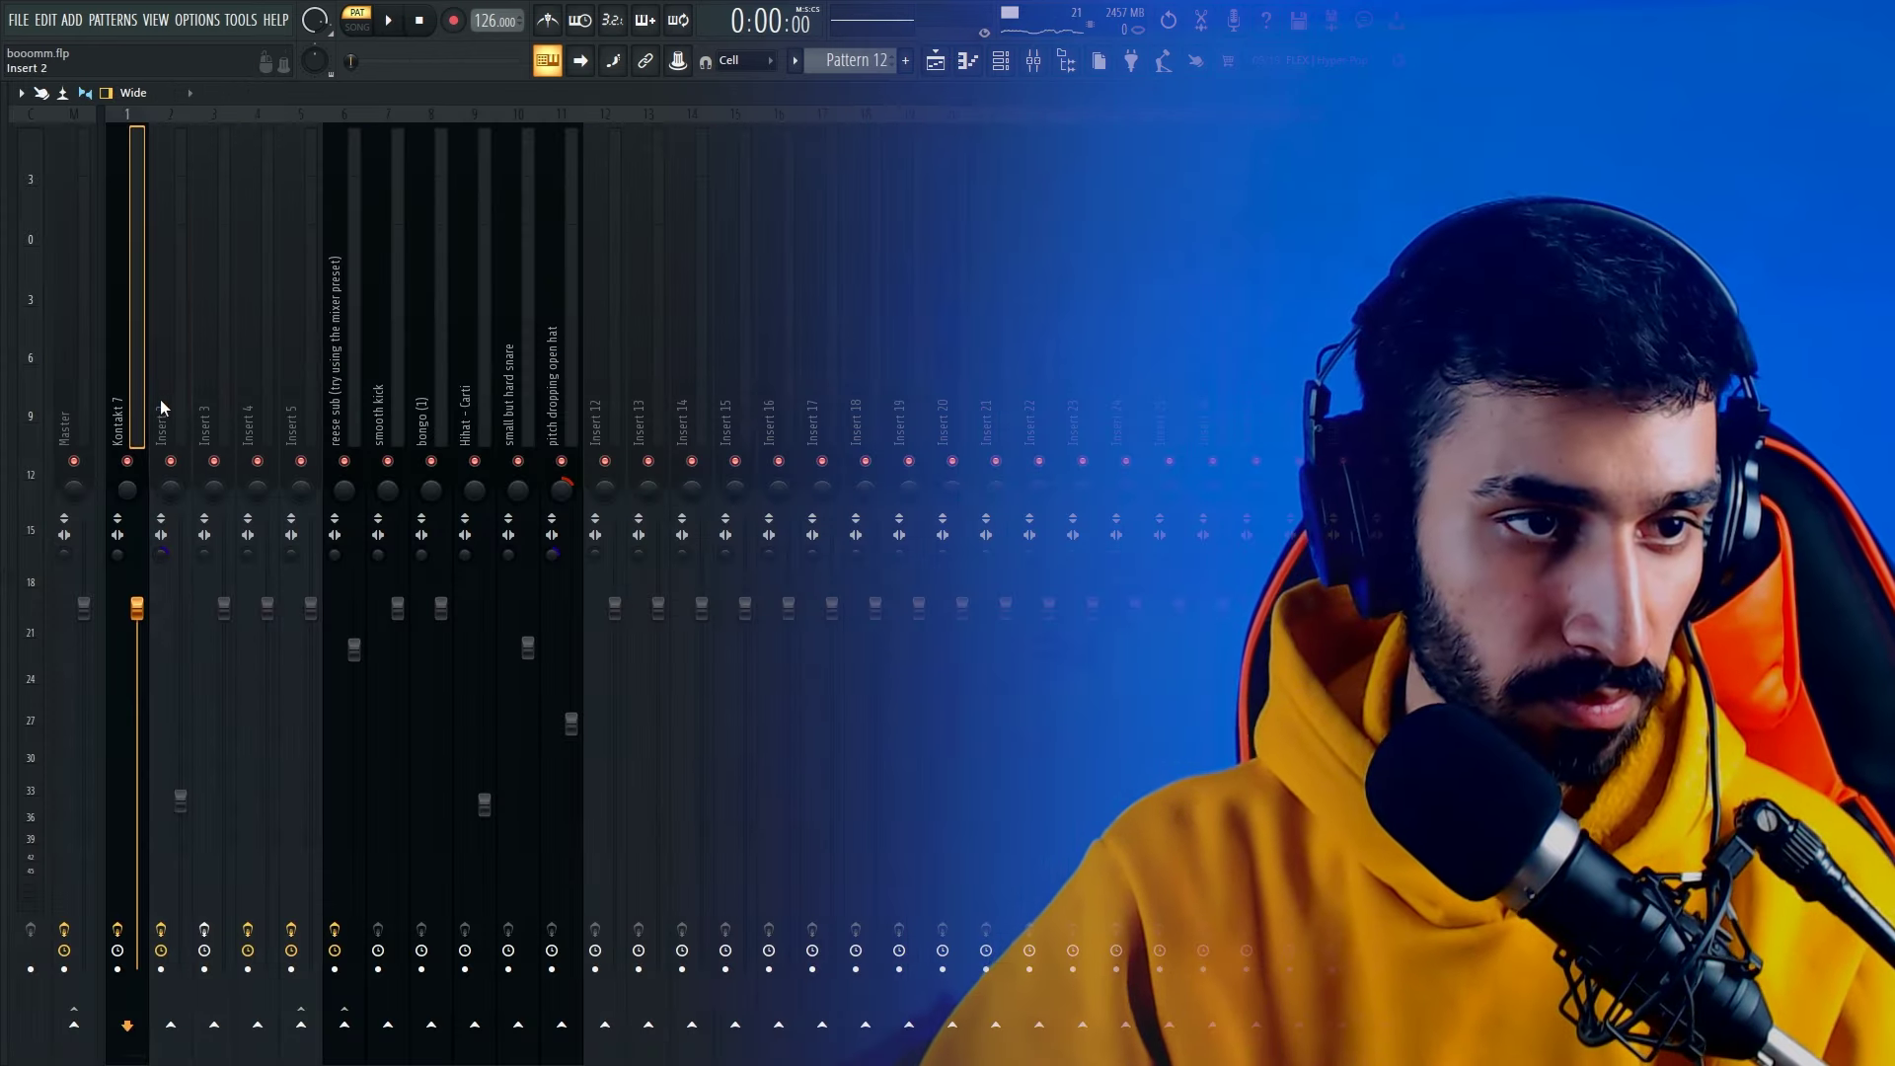
pyautogui.click(160, 399)
pyautogui.click(127, 382)
pyautogui.keyDown('ctrl'); pyautogui.click(153, 418); pyautogui.keyUp('ctrl')
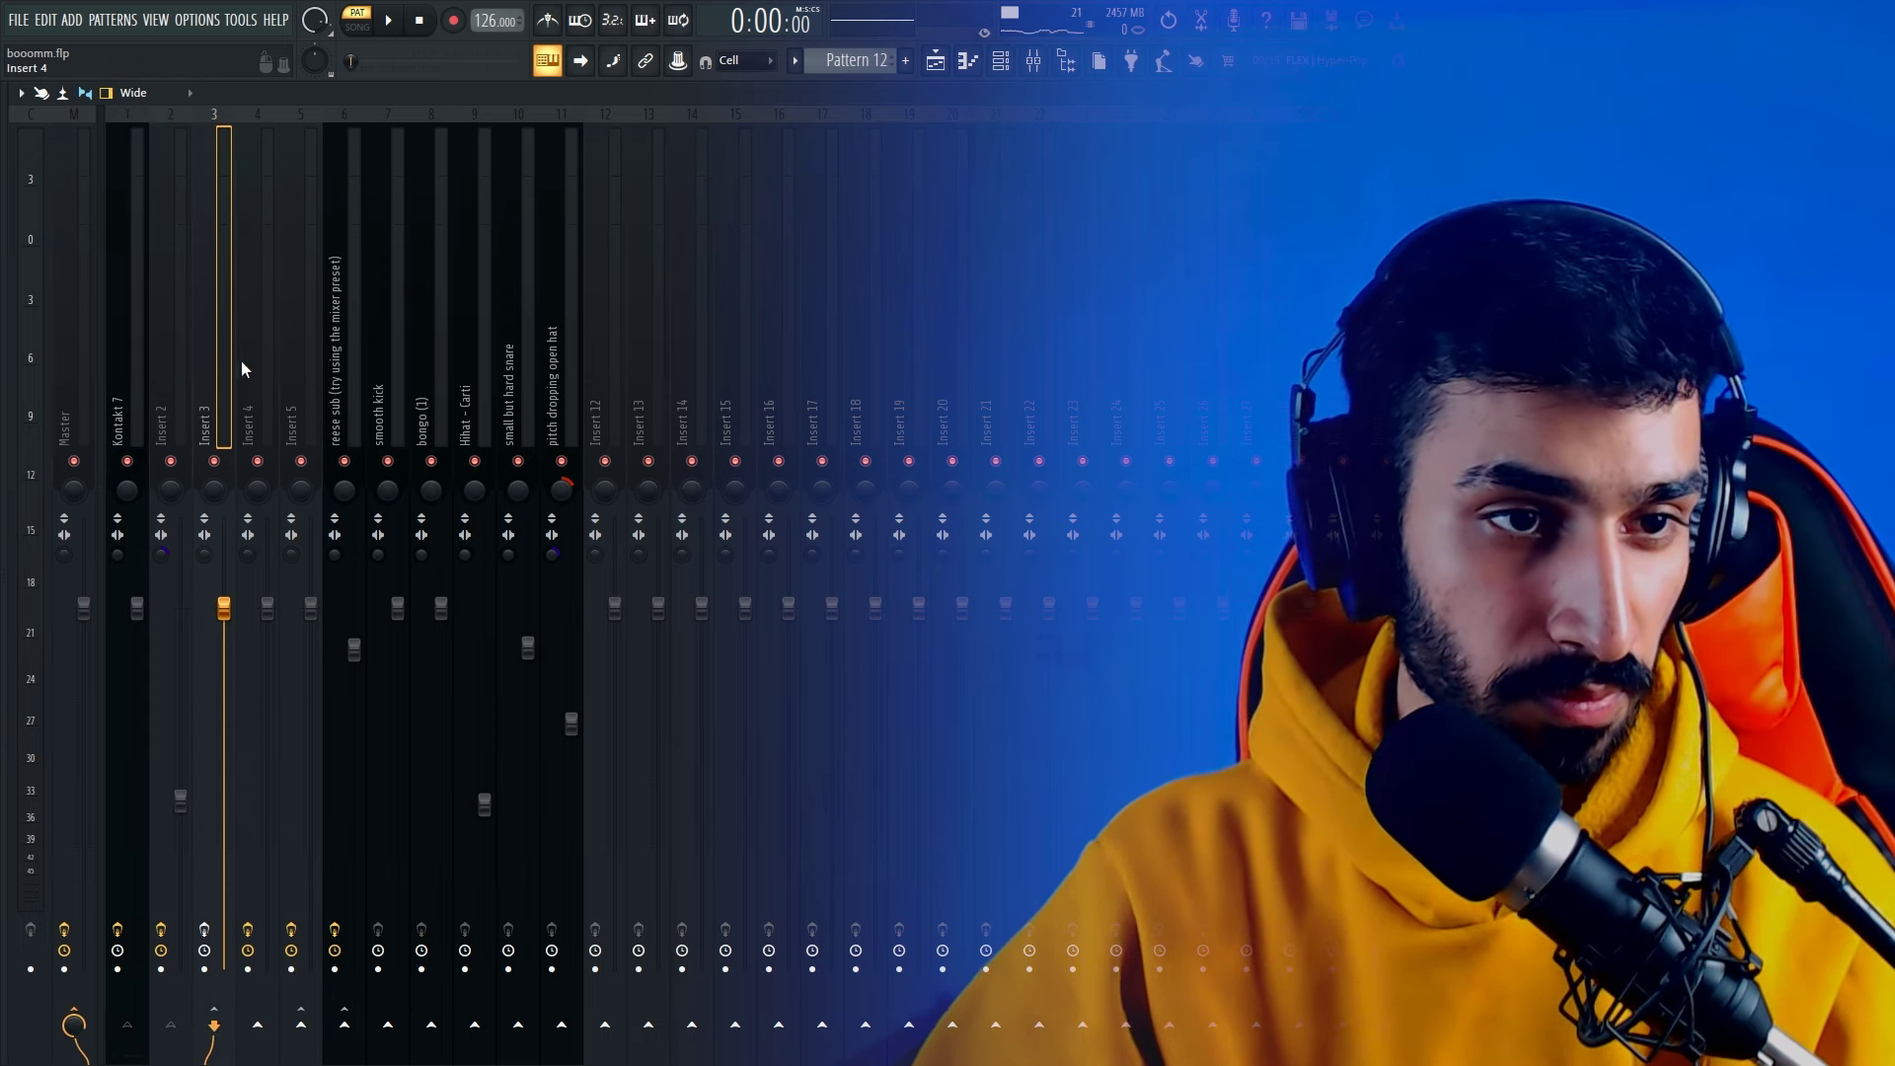
# Open Murda Melodies on Insert 3, examine its Lofi presets with Rewind selected, and close the effect
pyautogui.click(1718, 202)
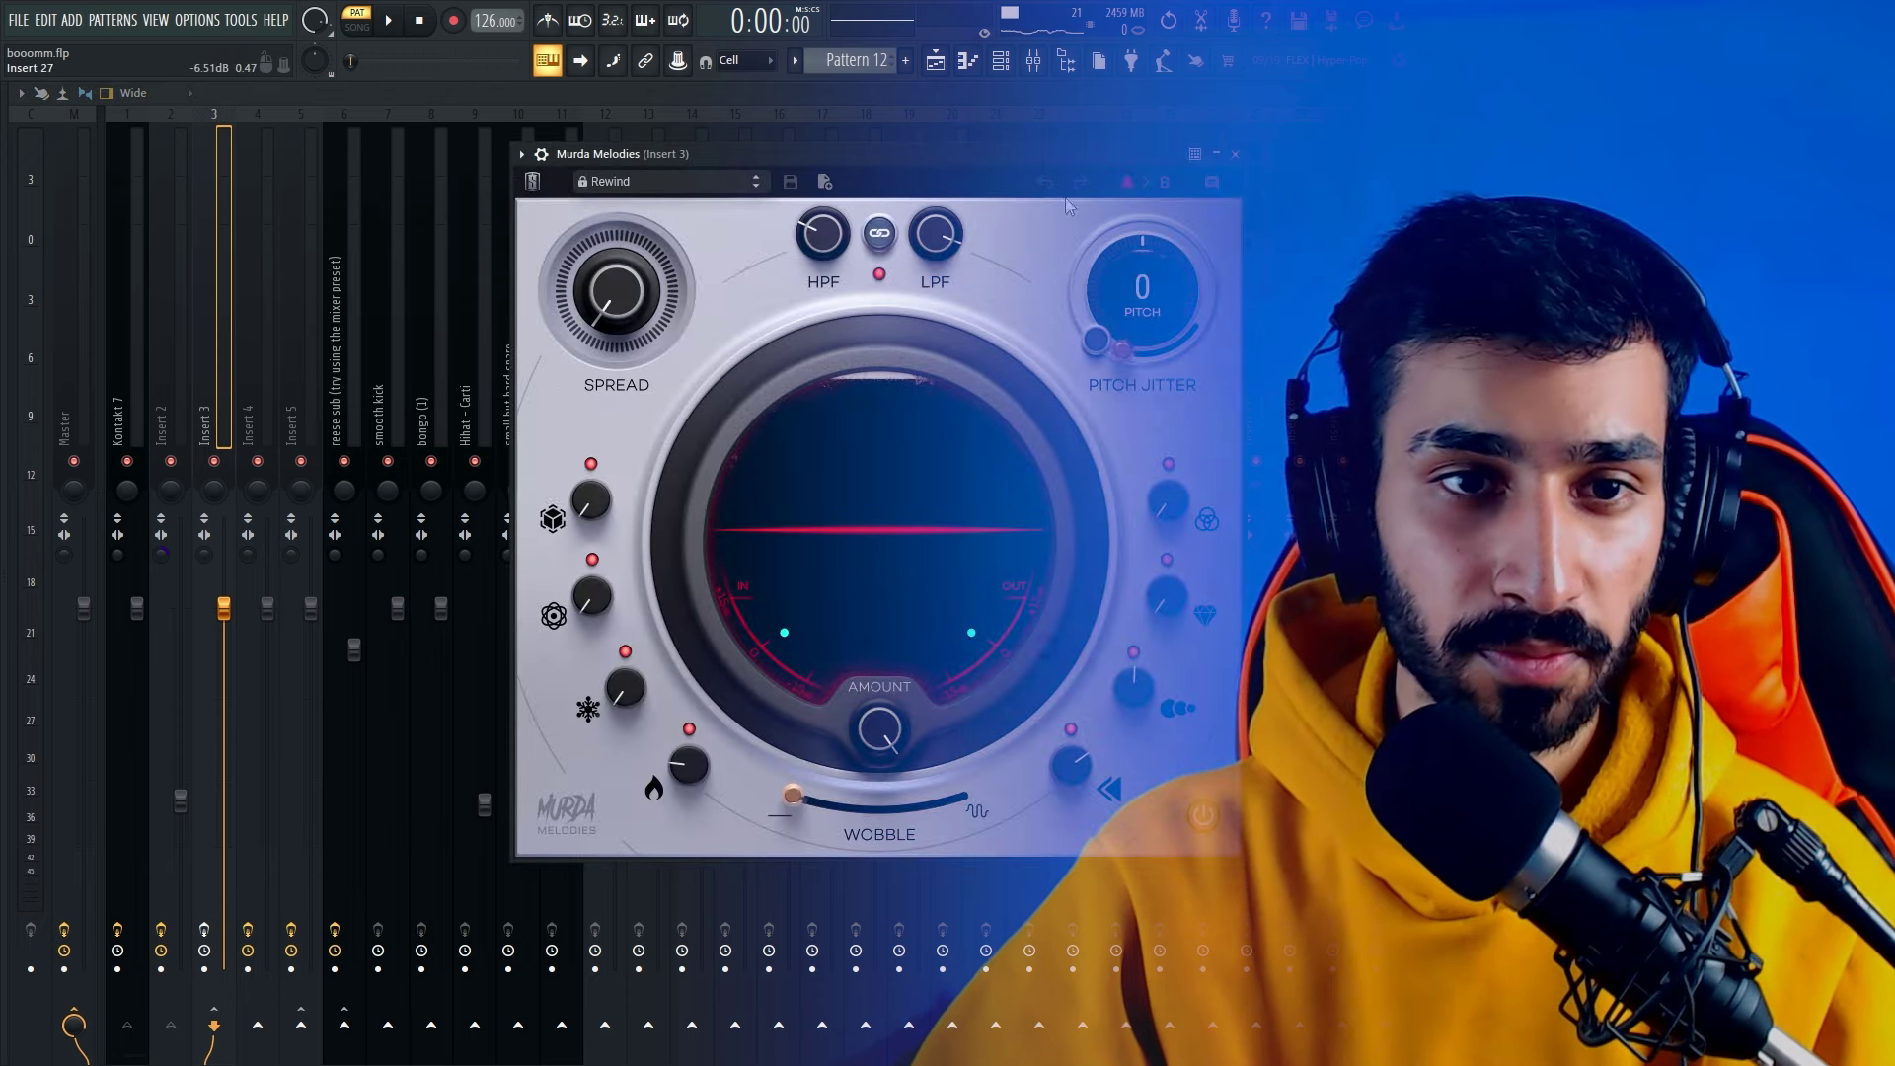
pyautogui.click(624, 184)
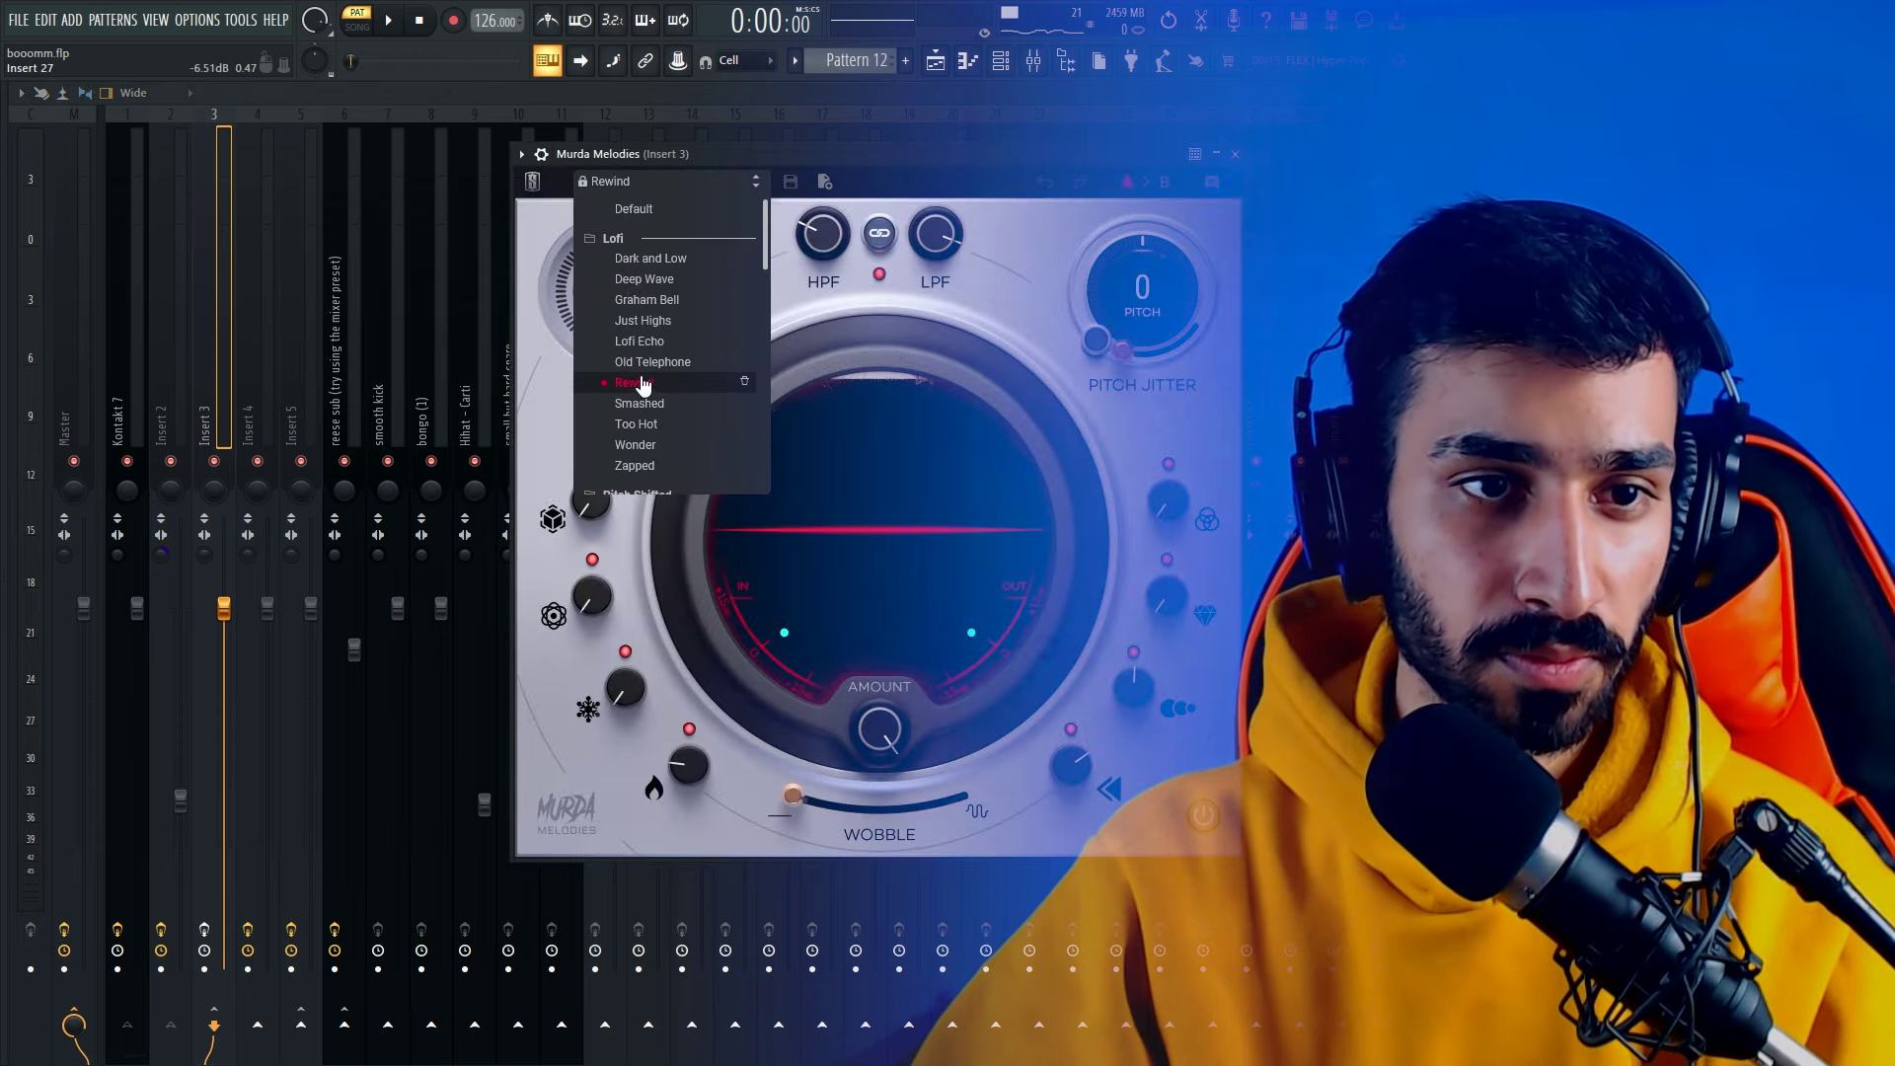
pyautogui.moveTo(1037, 156); pyautogui.dragTo(1007, 150)
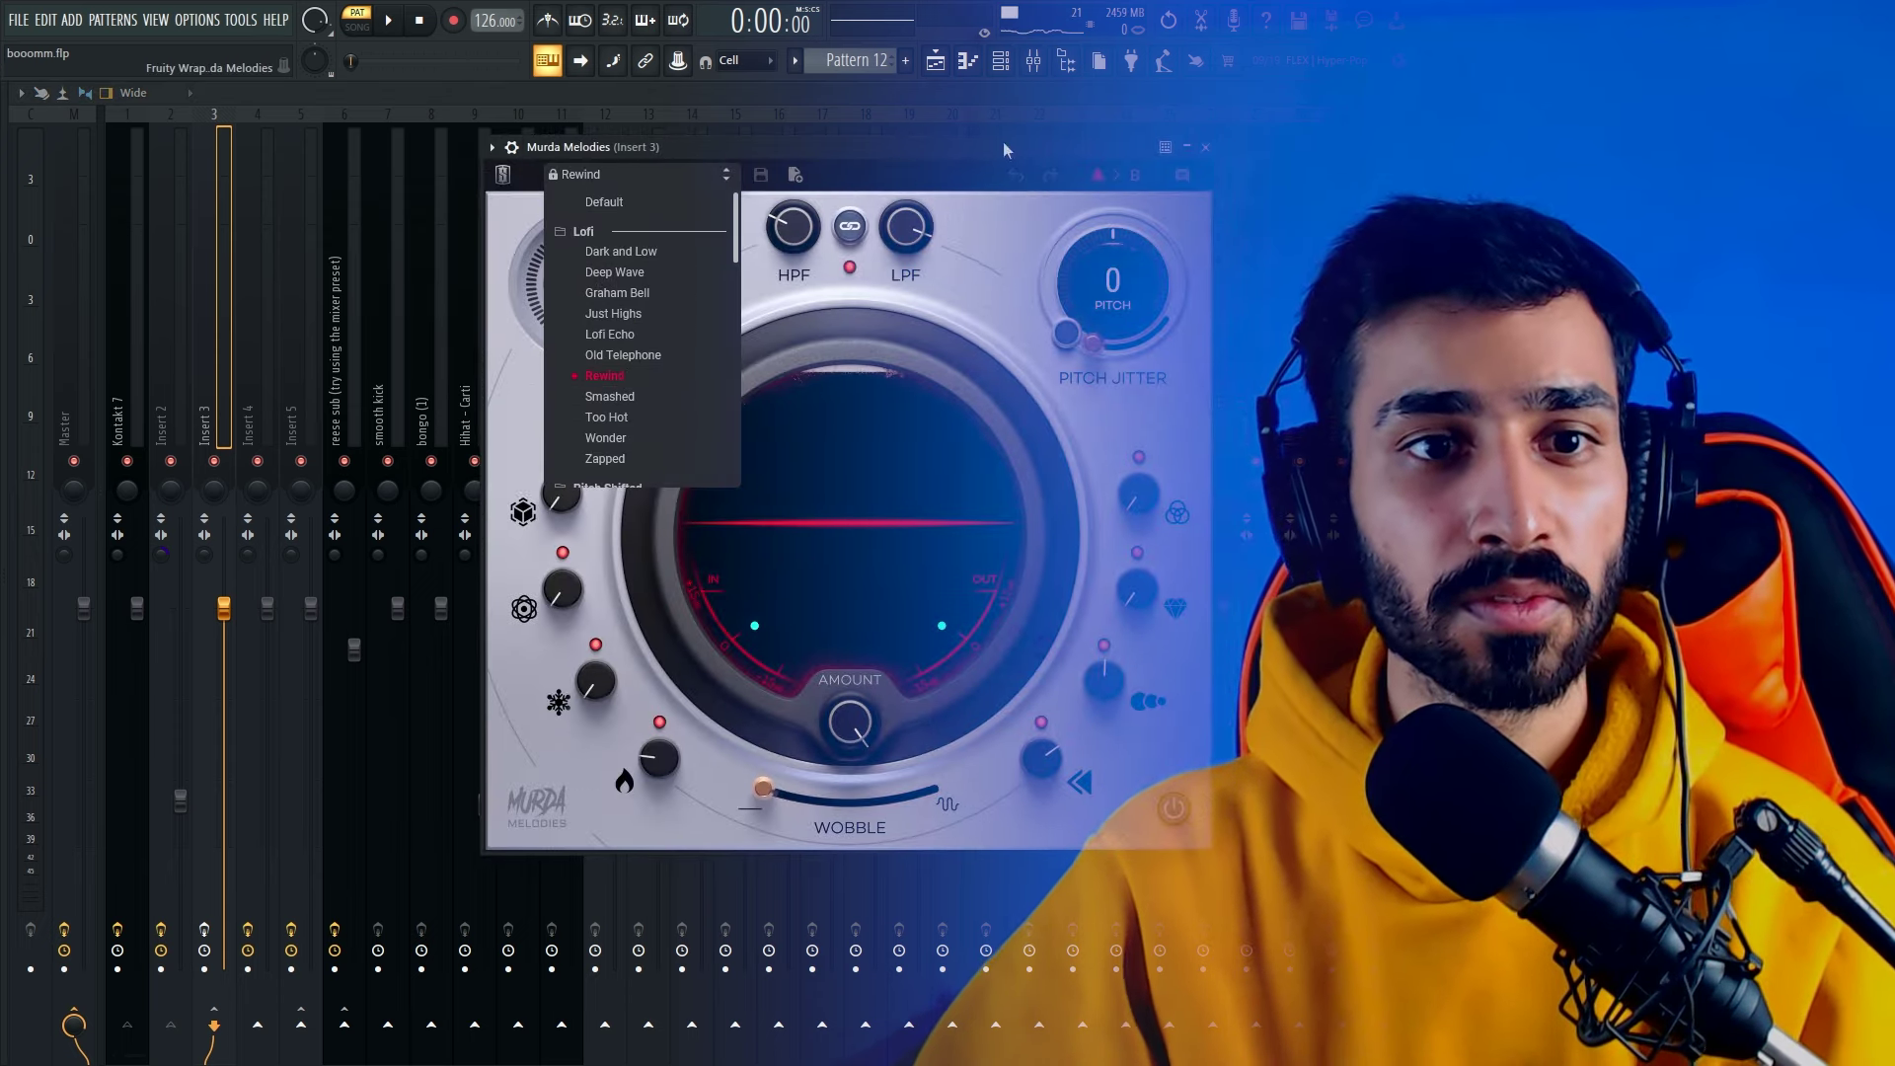
pyautogui.click(1204, 150)
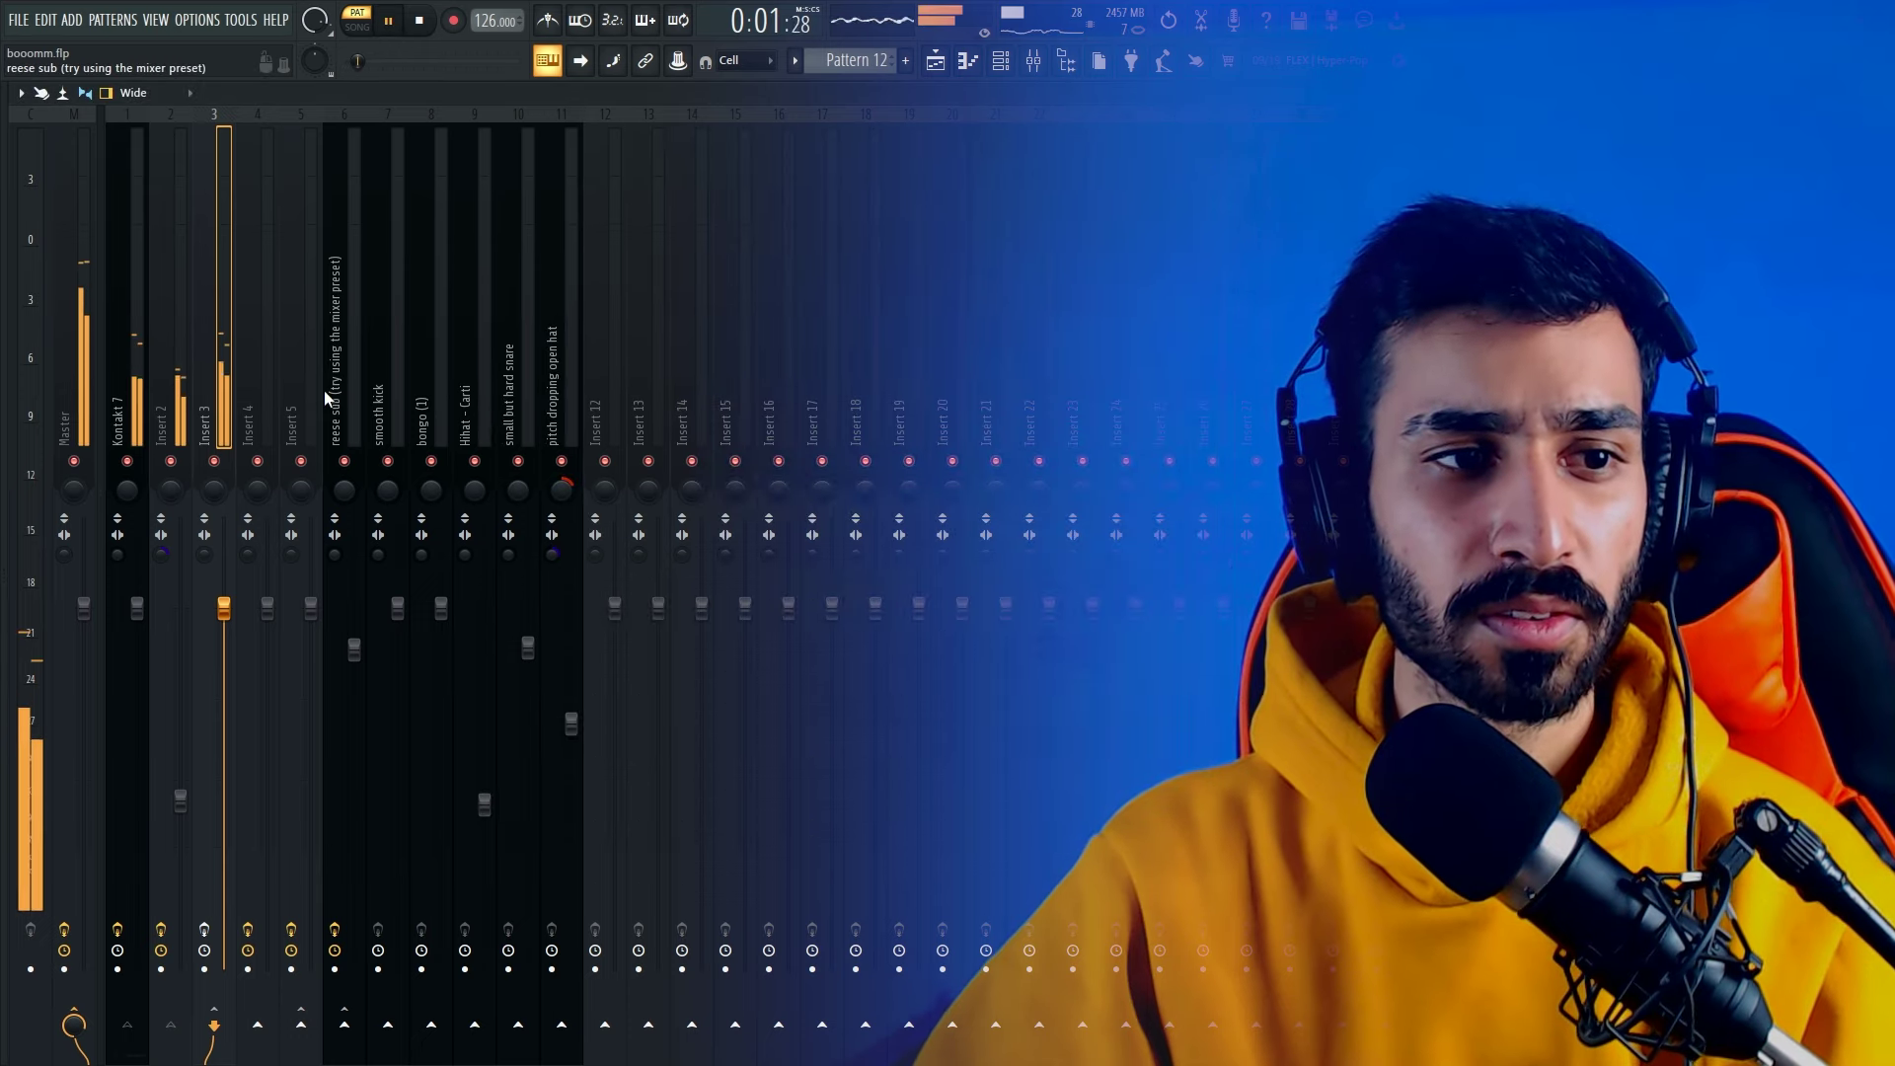
# Stop playback, load the consolidated Pattern 1 audio clip into Serato Sample #2, and close the clip's settings window
pyautogui.press('space')
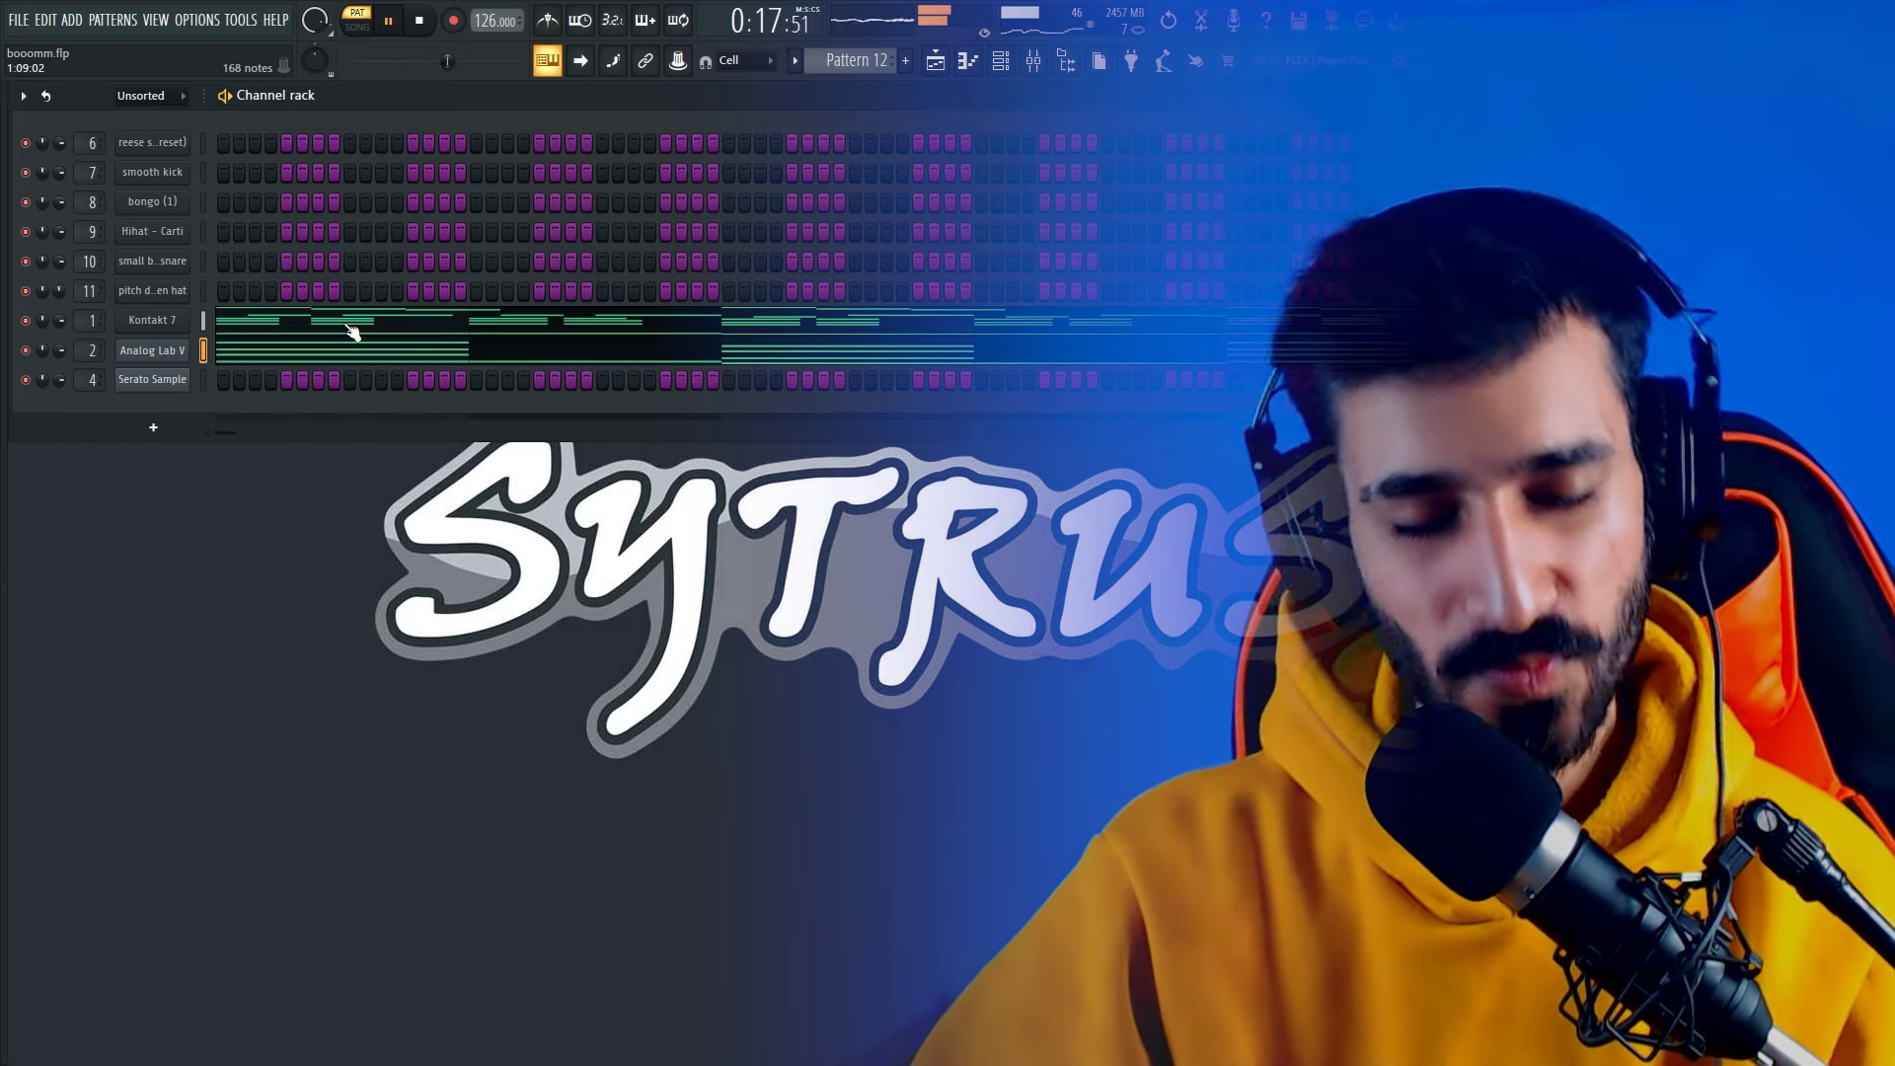
pyautogui.press('space')
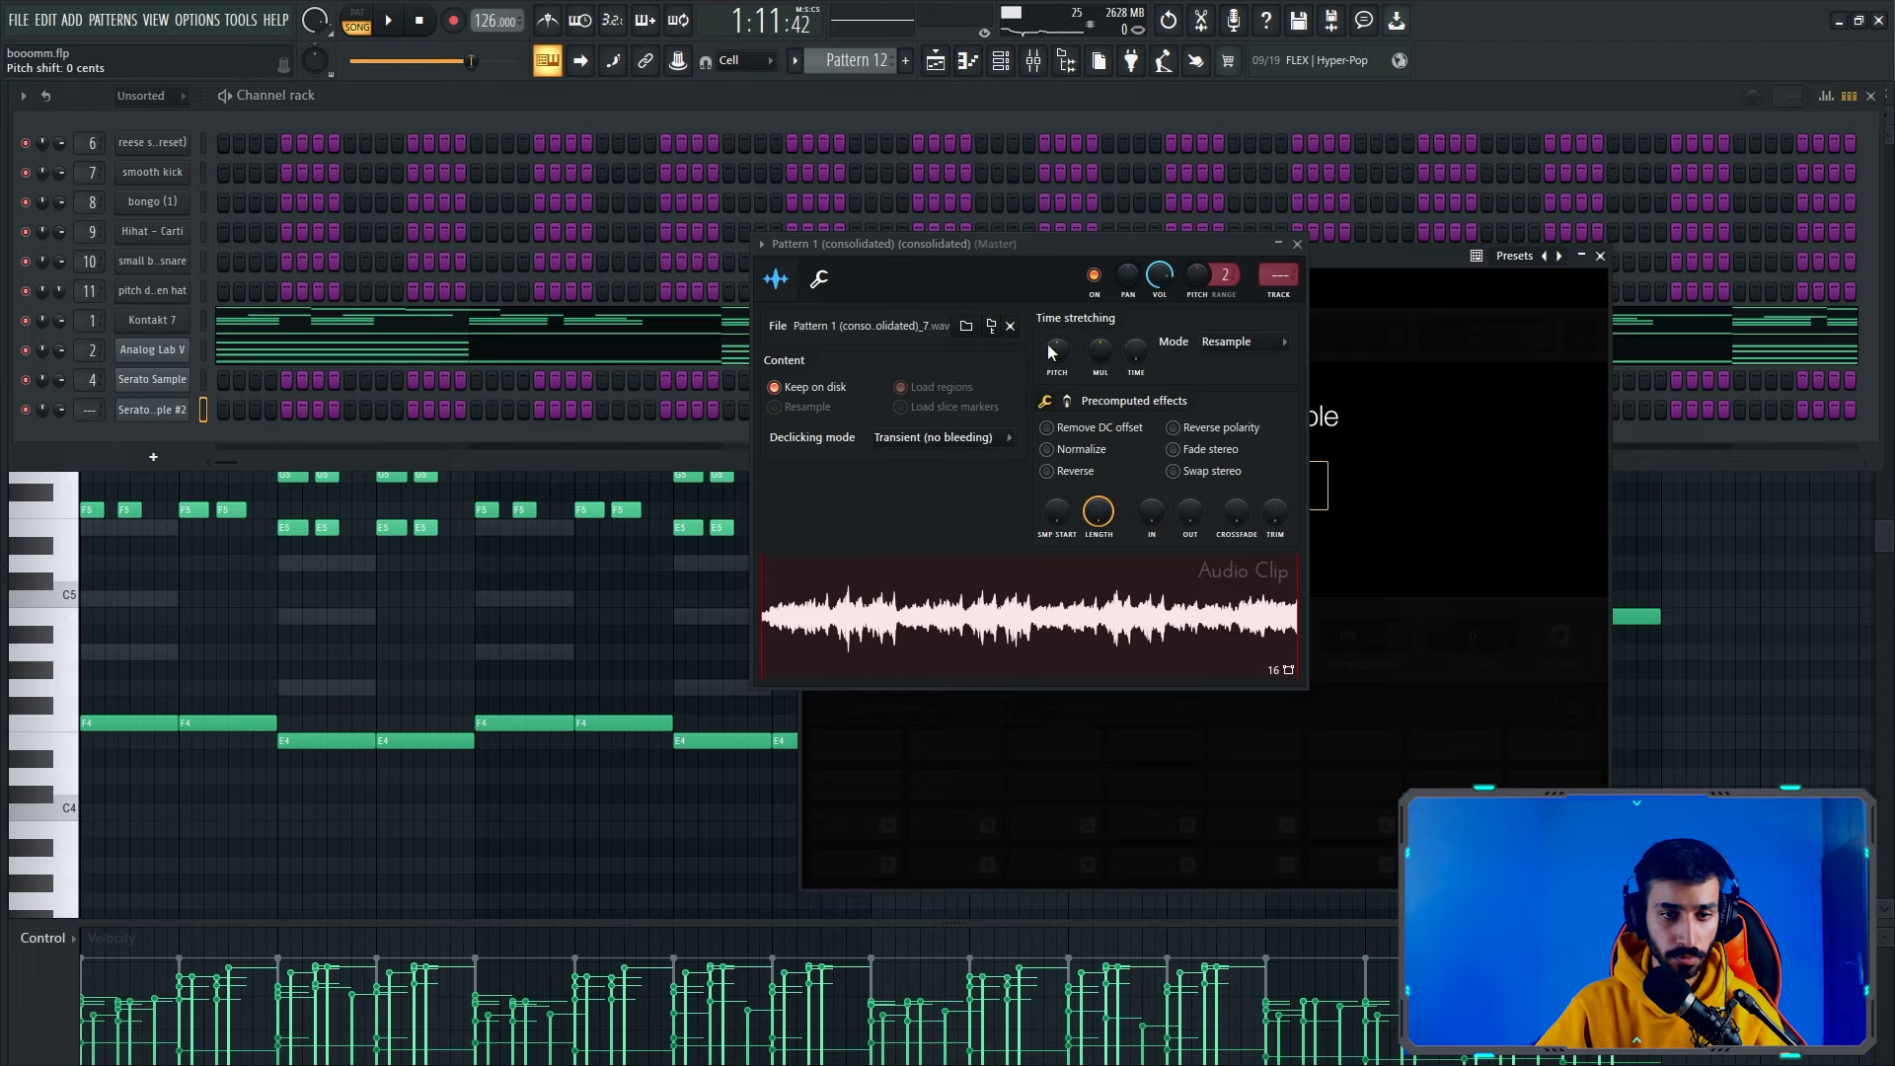
pyautogui.moveTo(1044, 244); pyautogui.dragTo(389, 237)
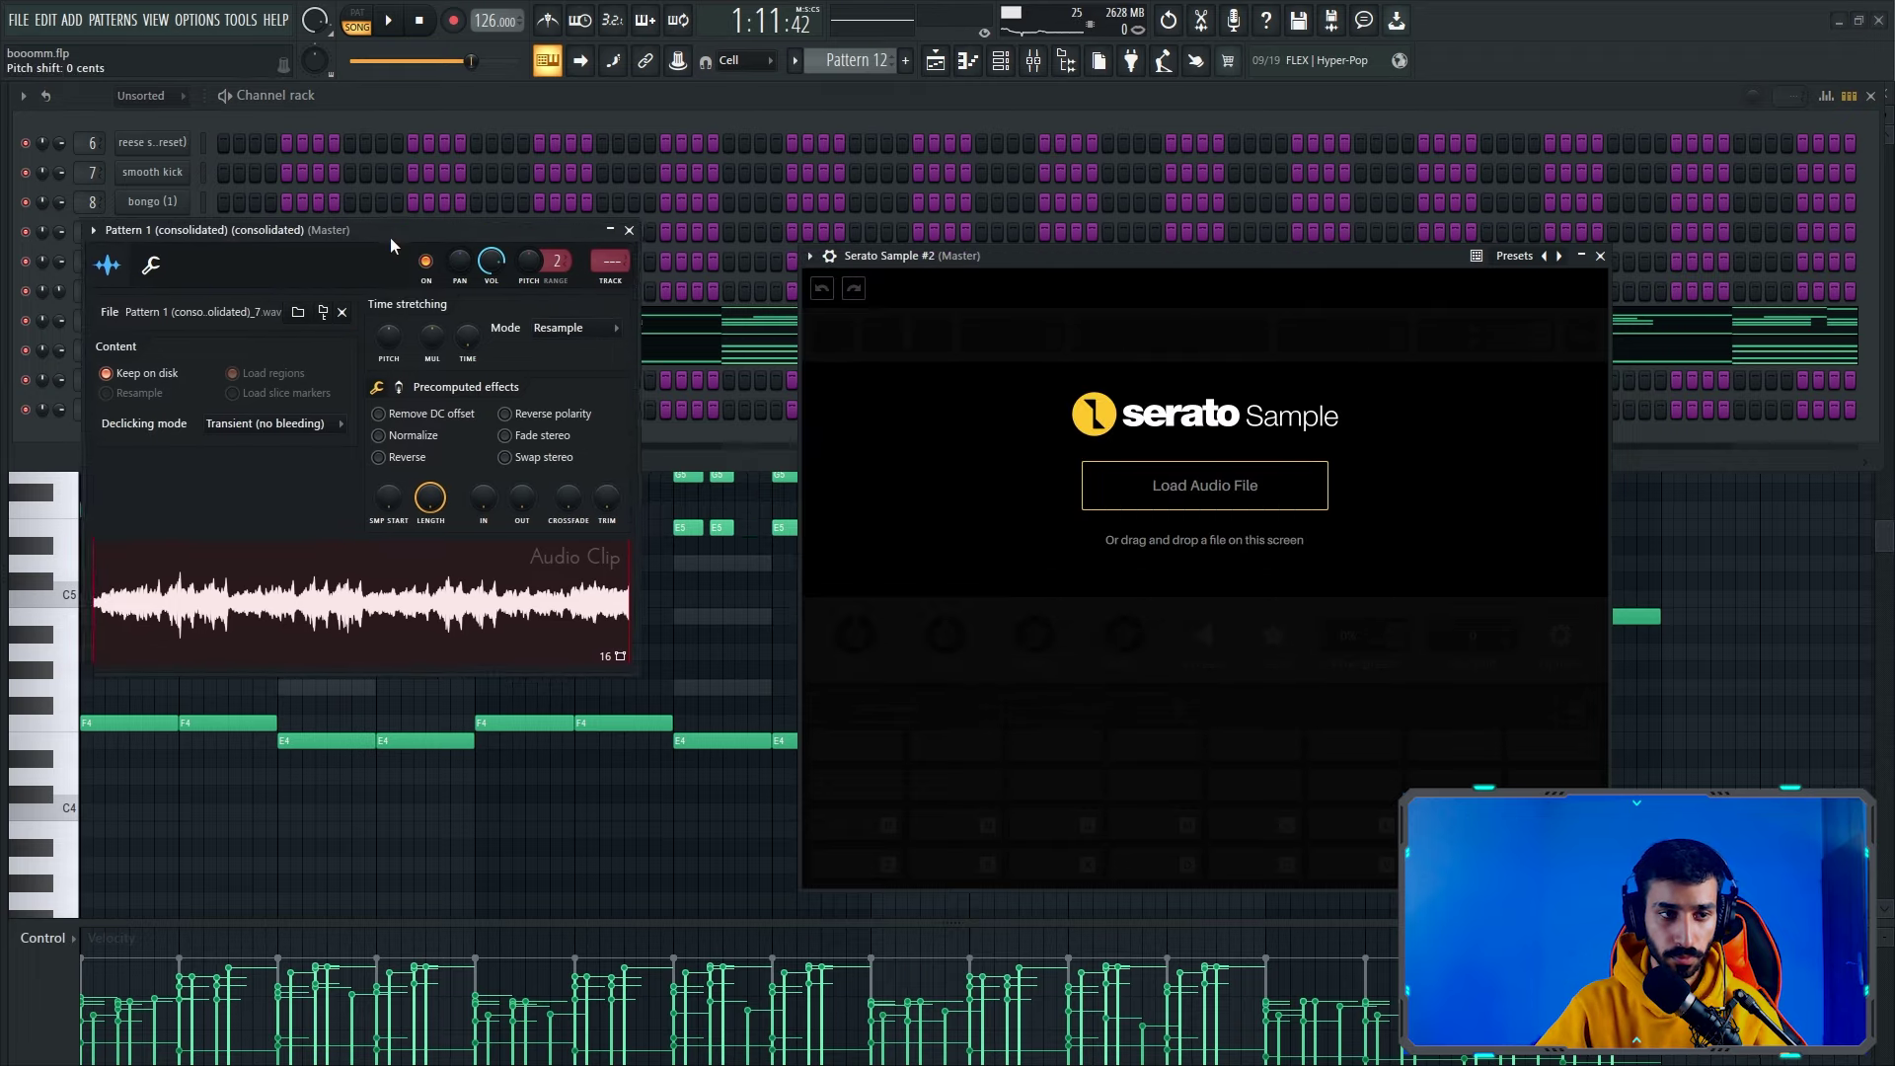
pyautogui.moveTo(394, 622); pyautogui.dragTo(863, 647)
pyautogui.moveTo(1275, 482); pyautogui.dragTo(1221, 501)
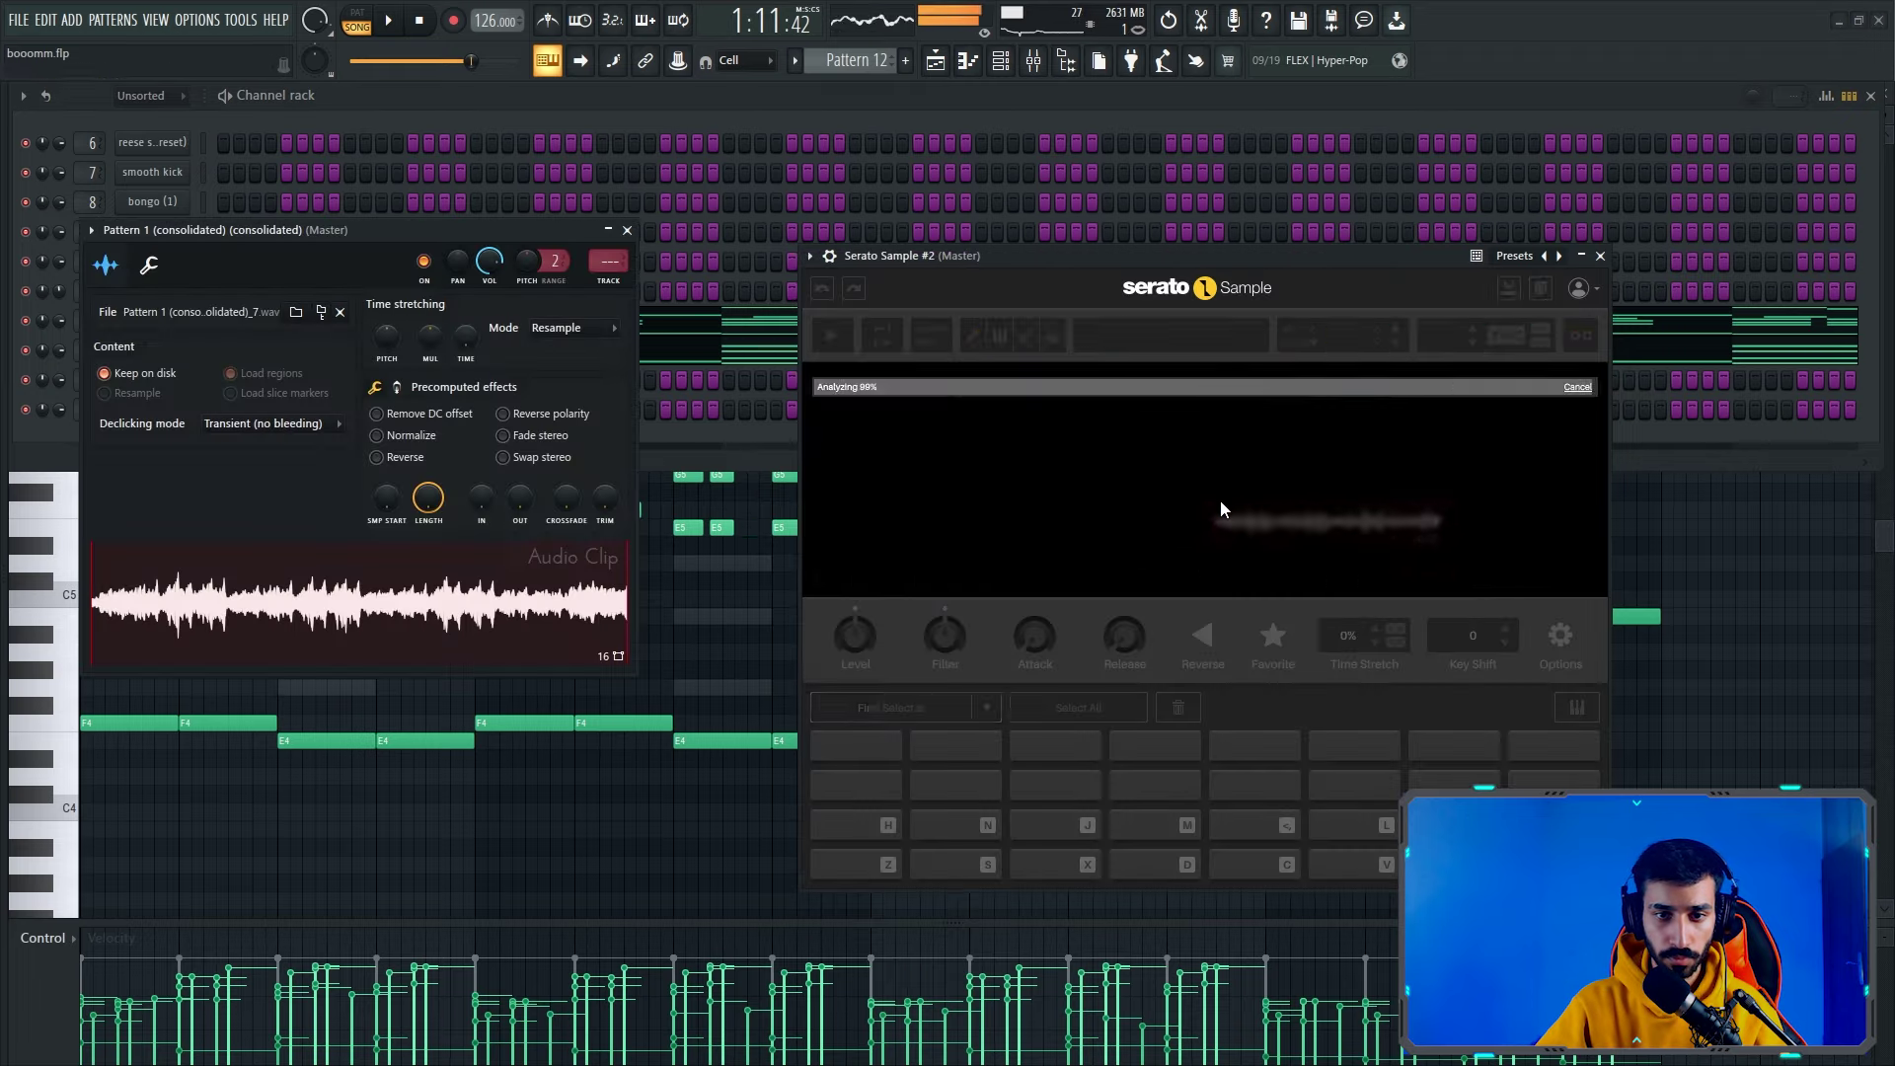
pyautogui.click(627, 230)
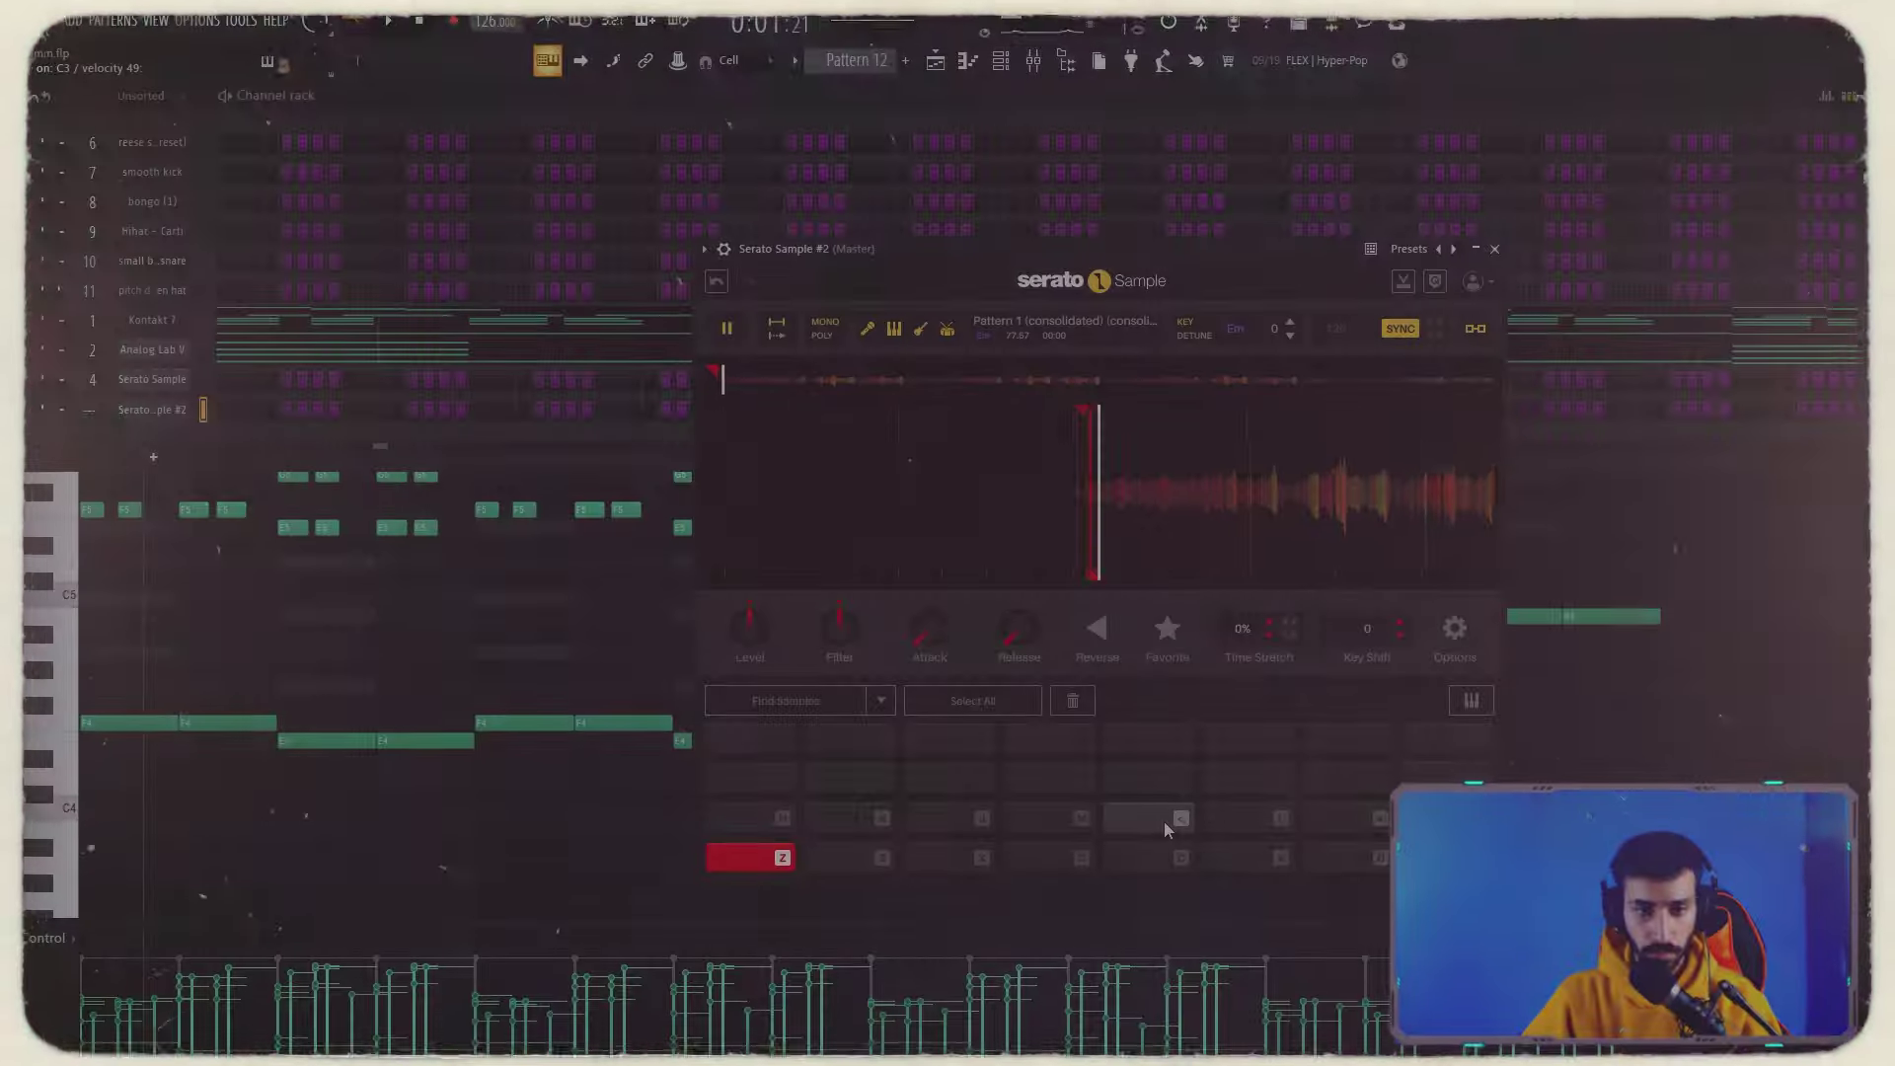
# Chop the sample in Serato Sample #2 during playback by setting cue points on pads X, D, C, V, N, M and comma
pyautogui.press('x')
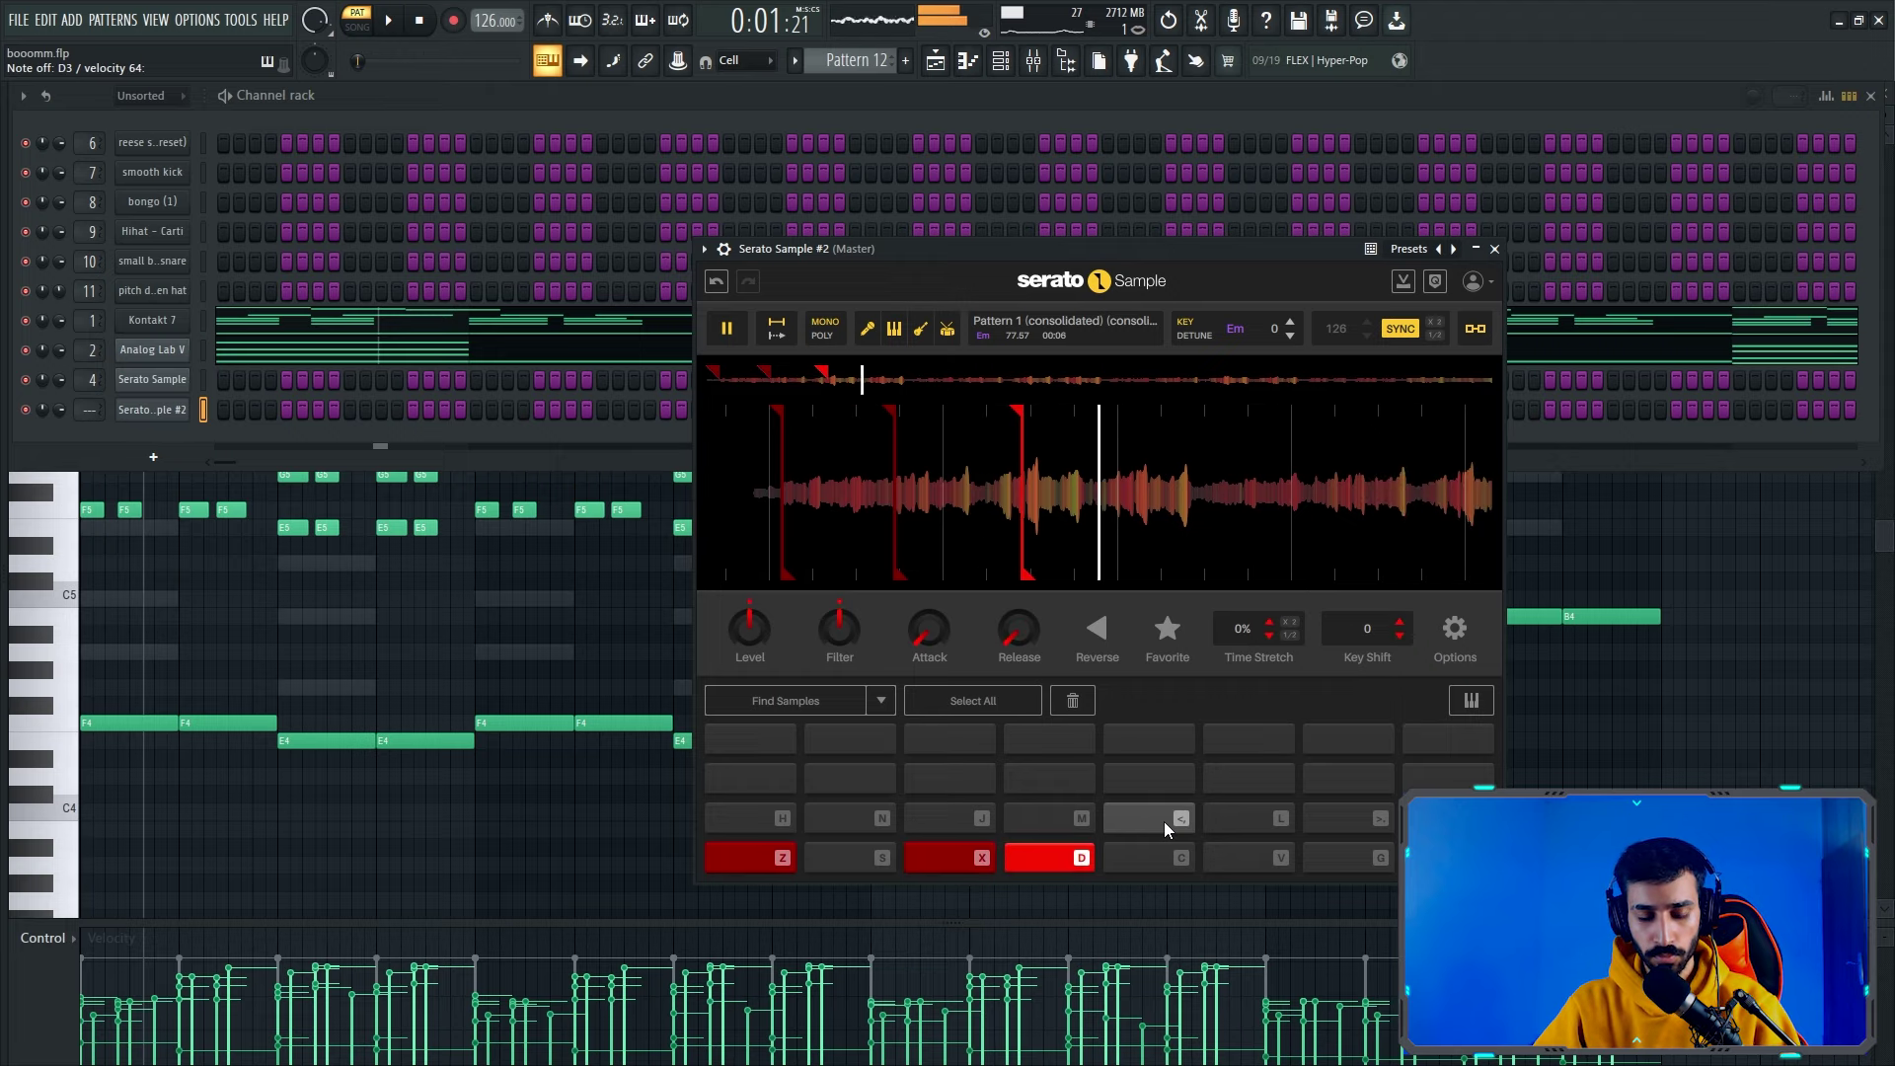
pyautogui.press('d')
pyautogui.press('c')
pyautogui.press('v')
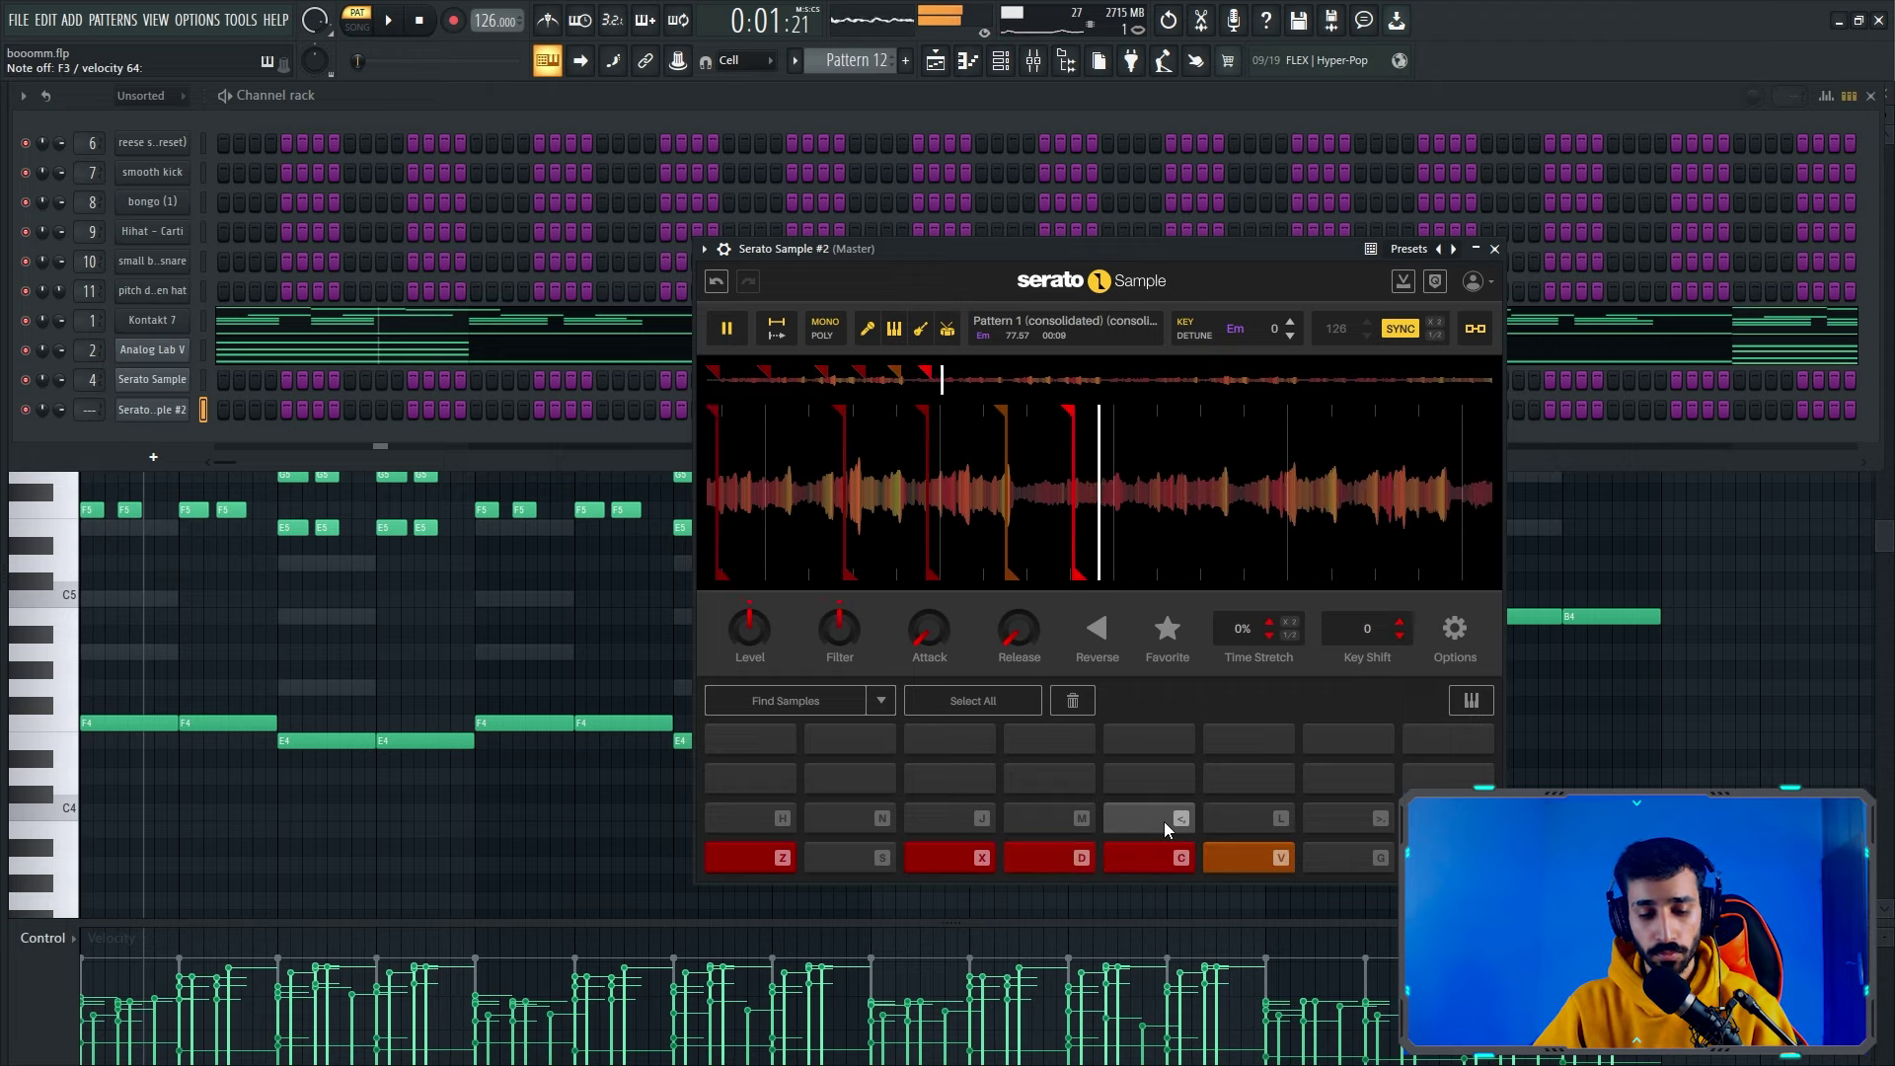
pyautogui.press('n')
pyautogui.press('m')
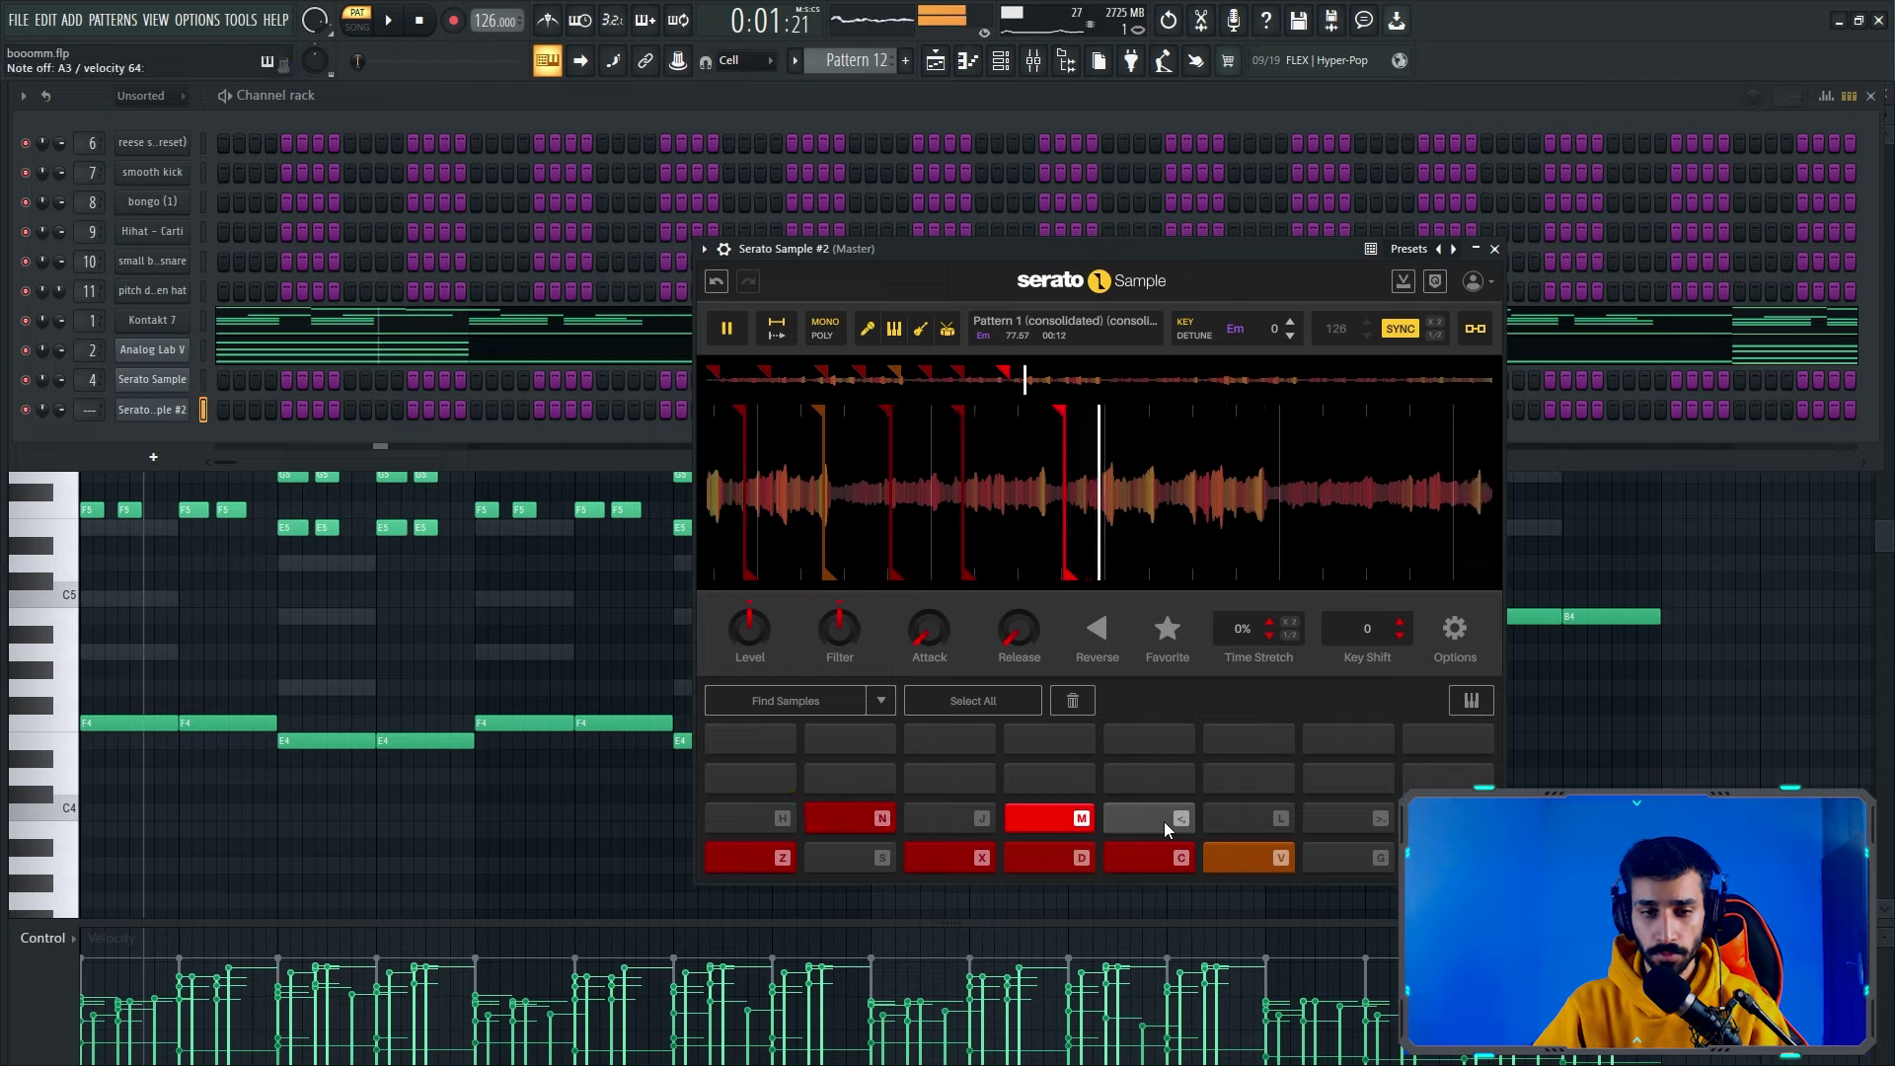
pyautogui.press(',')
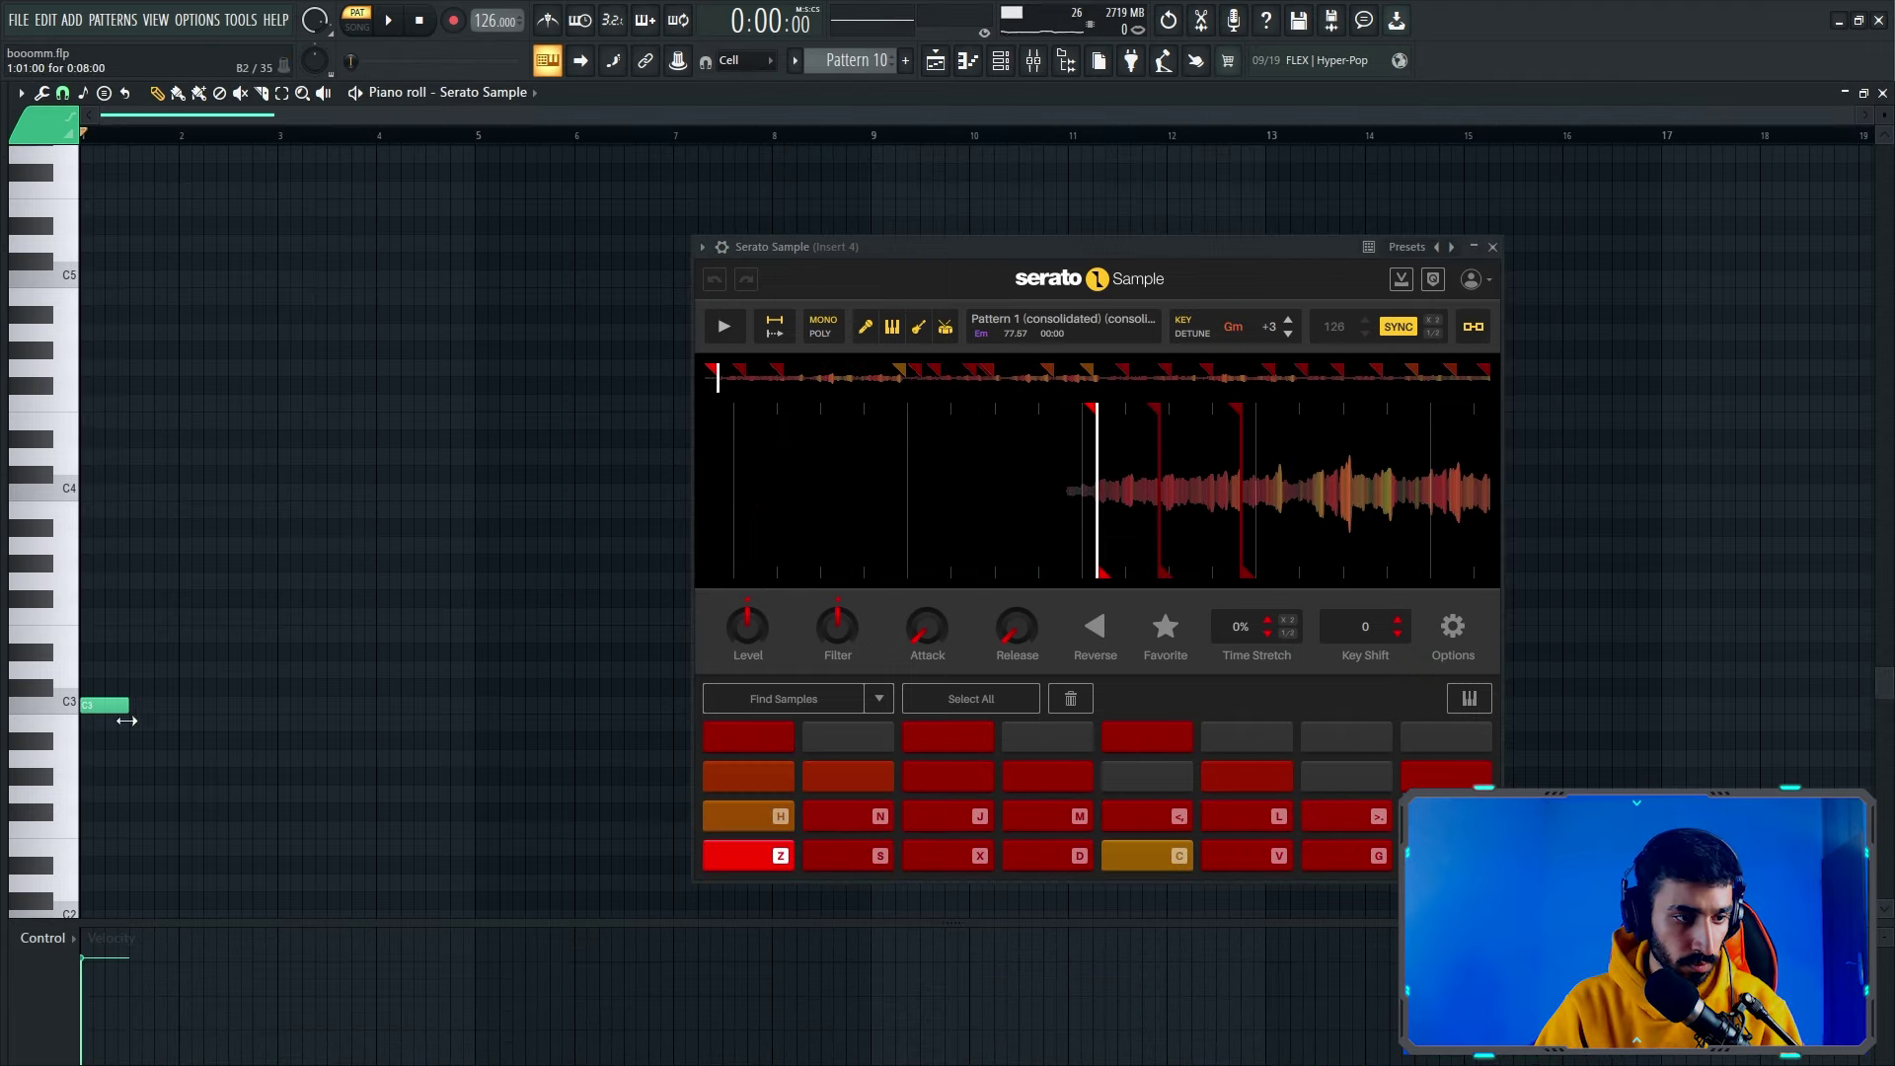
# Draw half-bar notes for the Serato Sample chops in Pattern 10, including D3 at 1:09, C3 at 2:01 and C4 at bar 3
pyautogui.click(143, 670)
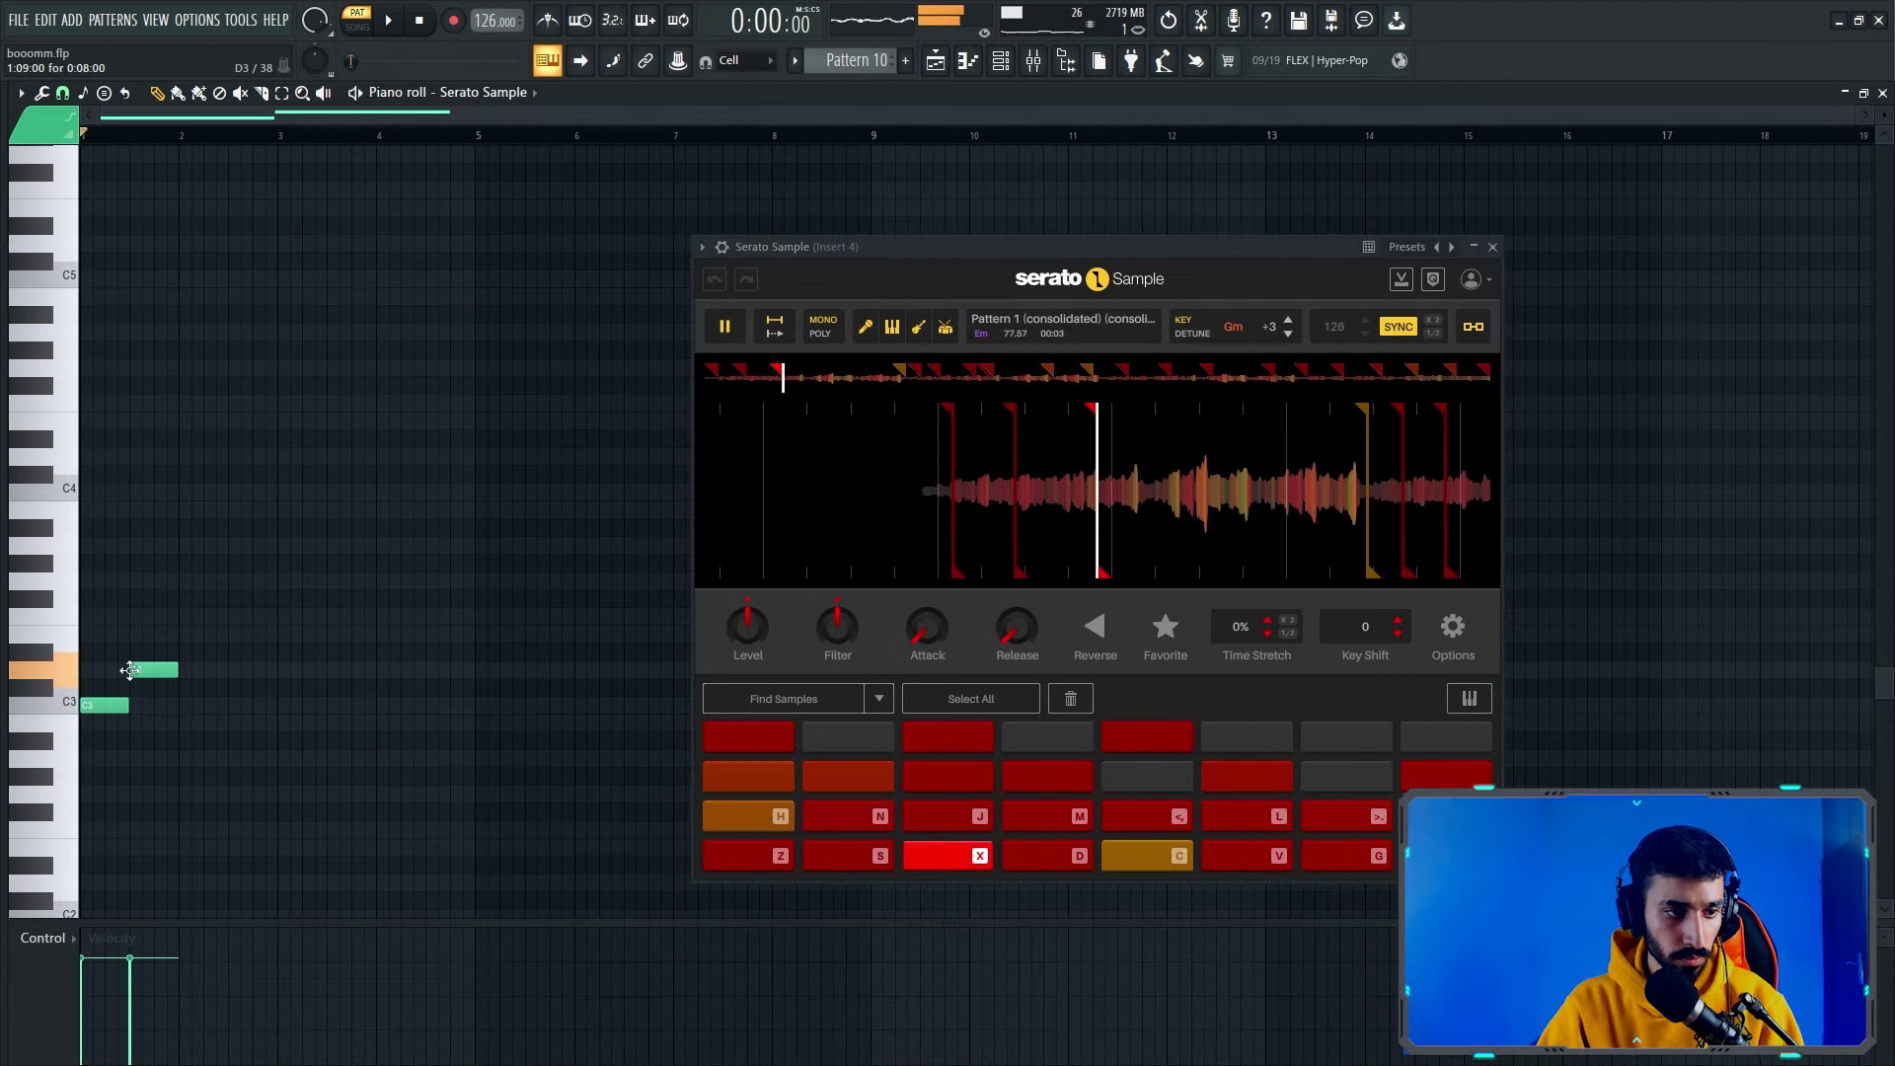
pyautogui.press('x')
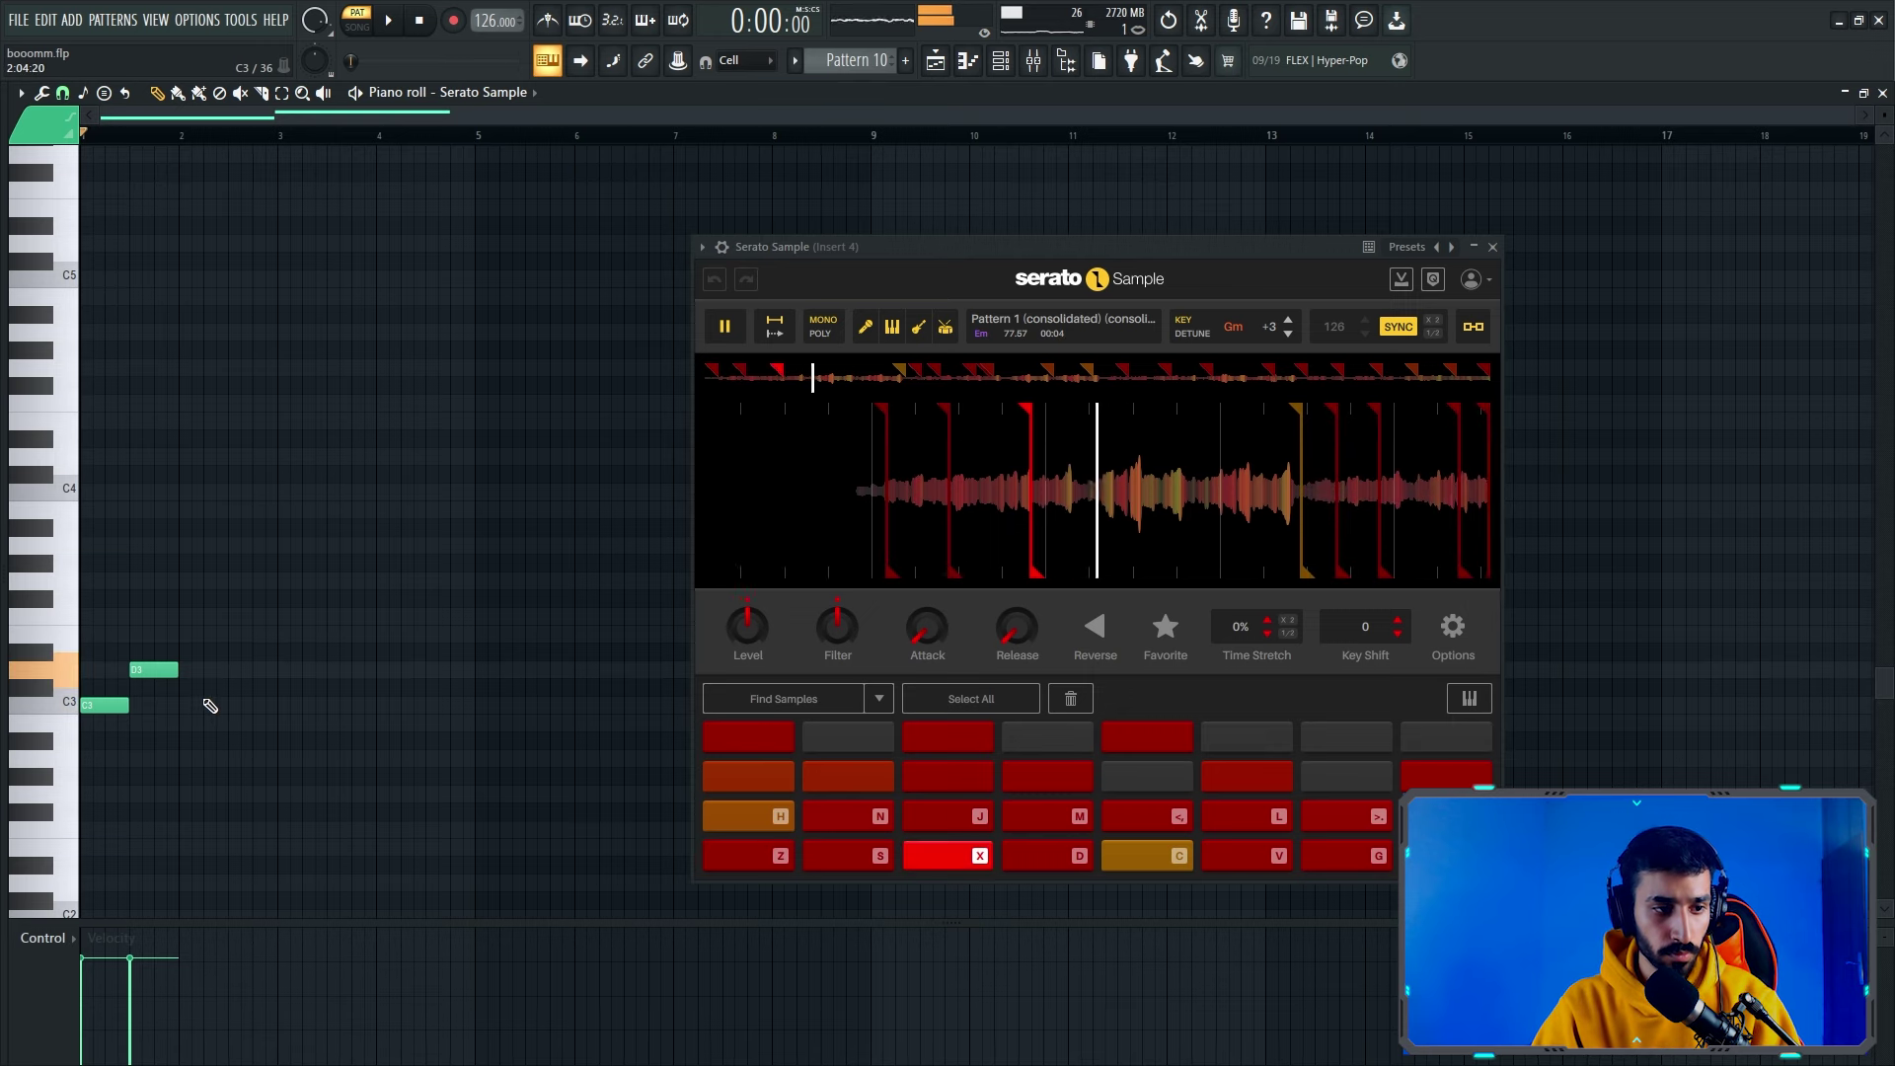
pyautogui.press('c')
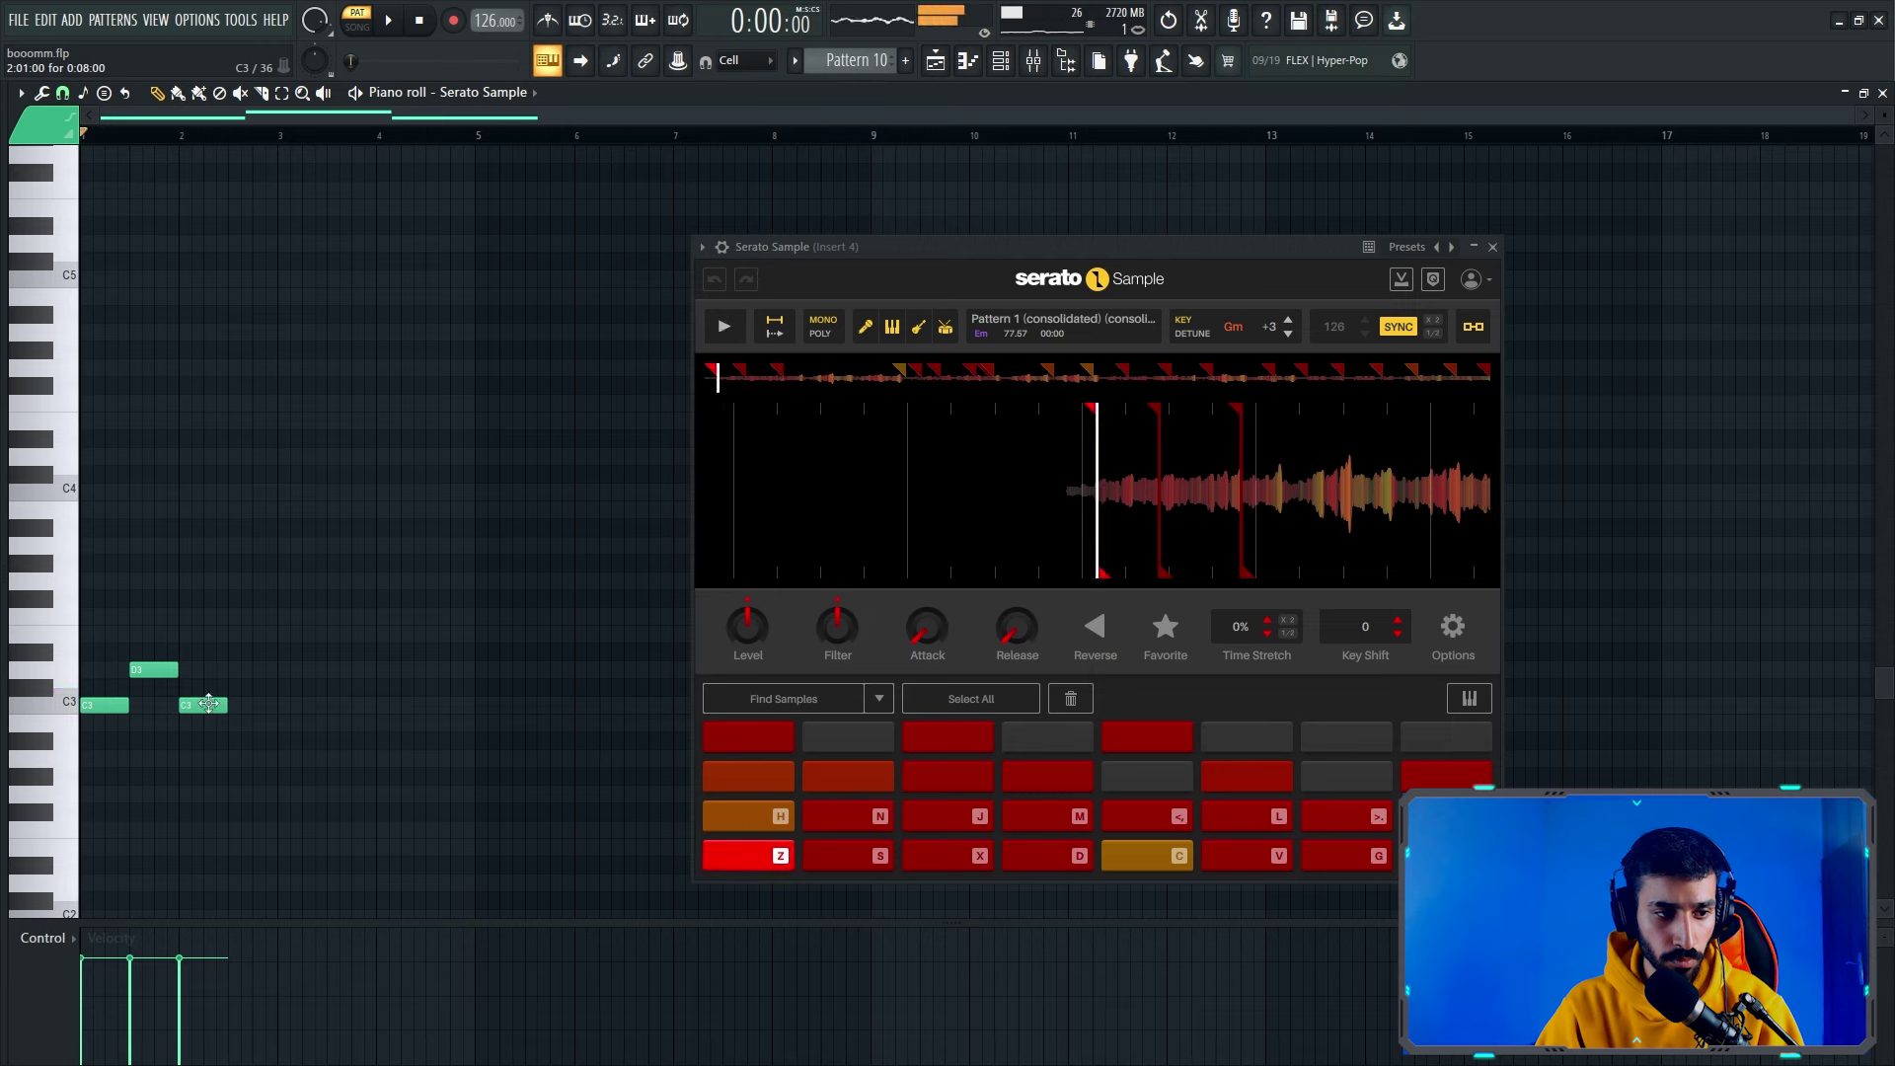
pyautogui.moveTo(226, 673); pyautogui.dragTo(231, 673)
pyautogui.click(283, 494)
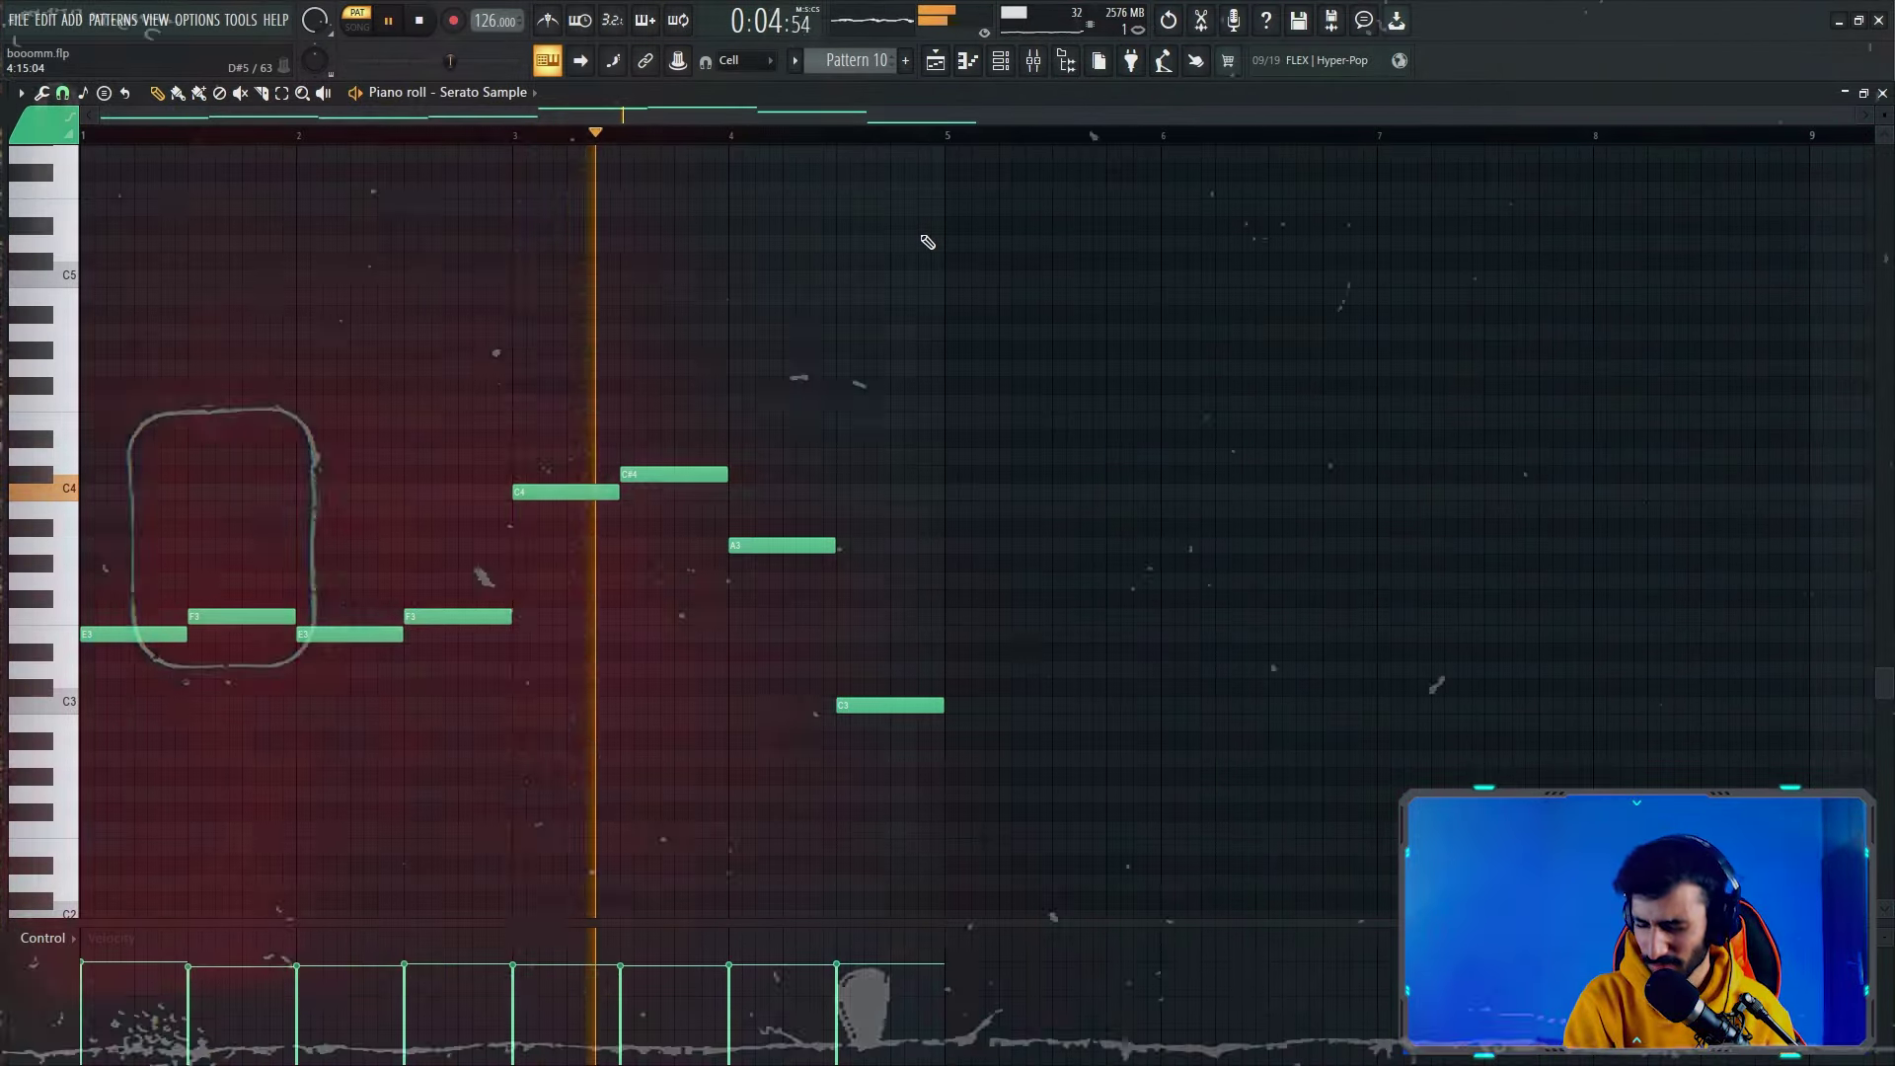
# Open Serato Sample from the channel rack and try lowering its key detune to -3 semitones (C#m) during playback
pyautogui.press('F6')
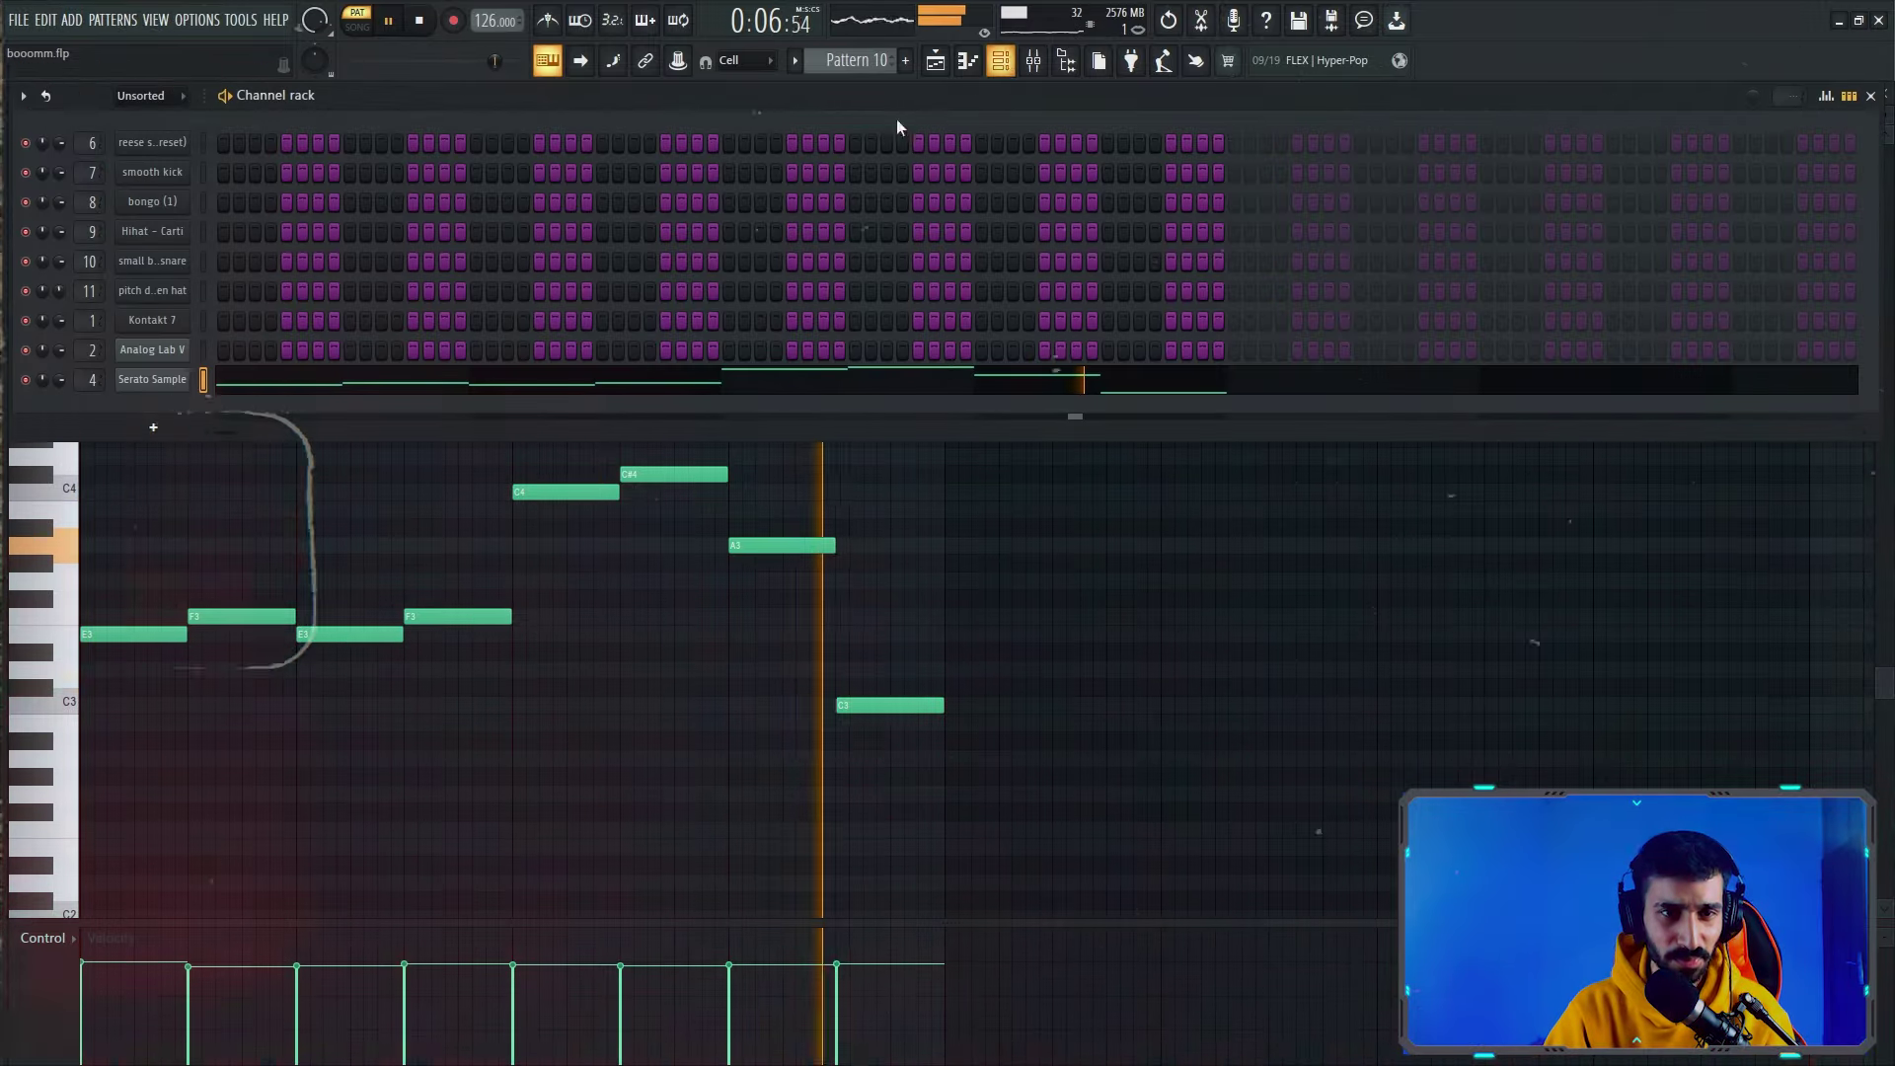
pyautogui.click(191, 380)
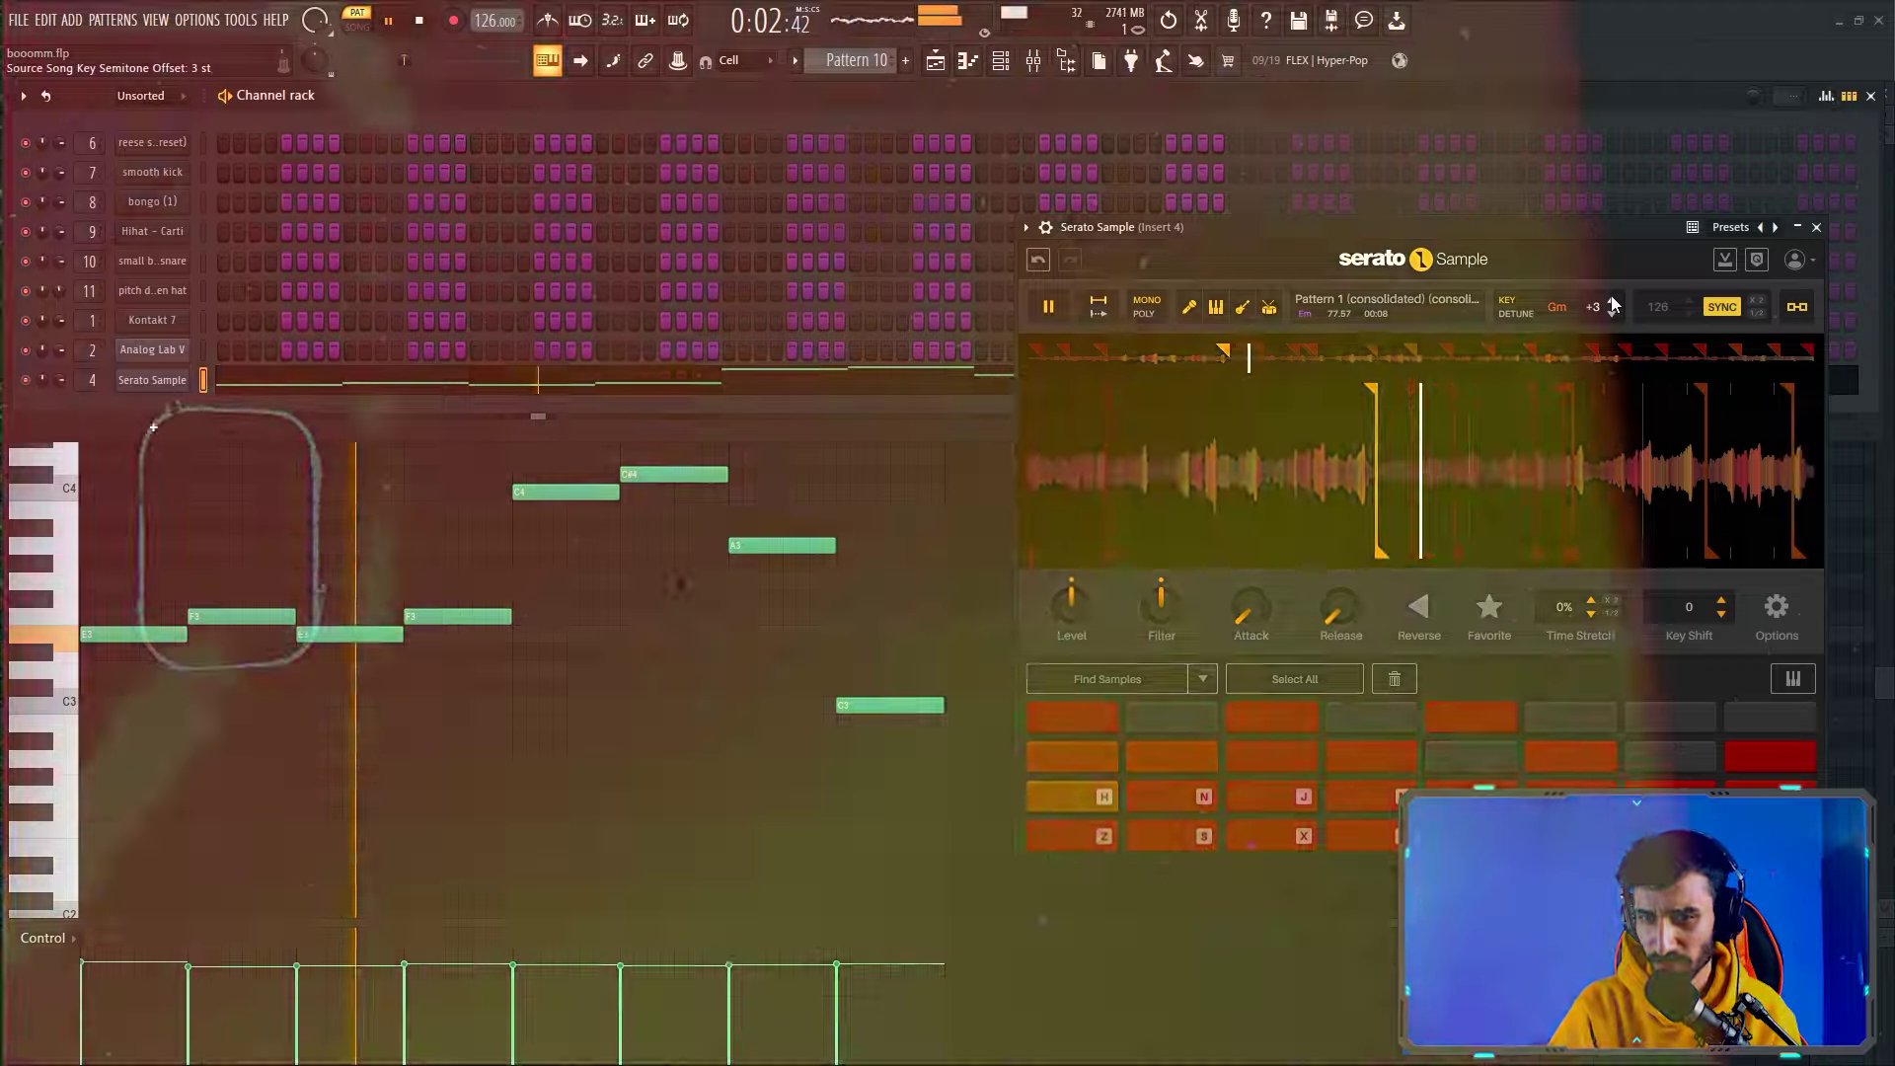
pyautogui.click(1612, 315)
pyautogui.click(1612, 315)
pyautogui.click(1612, 314)
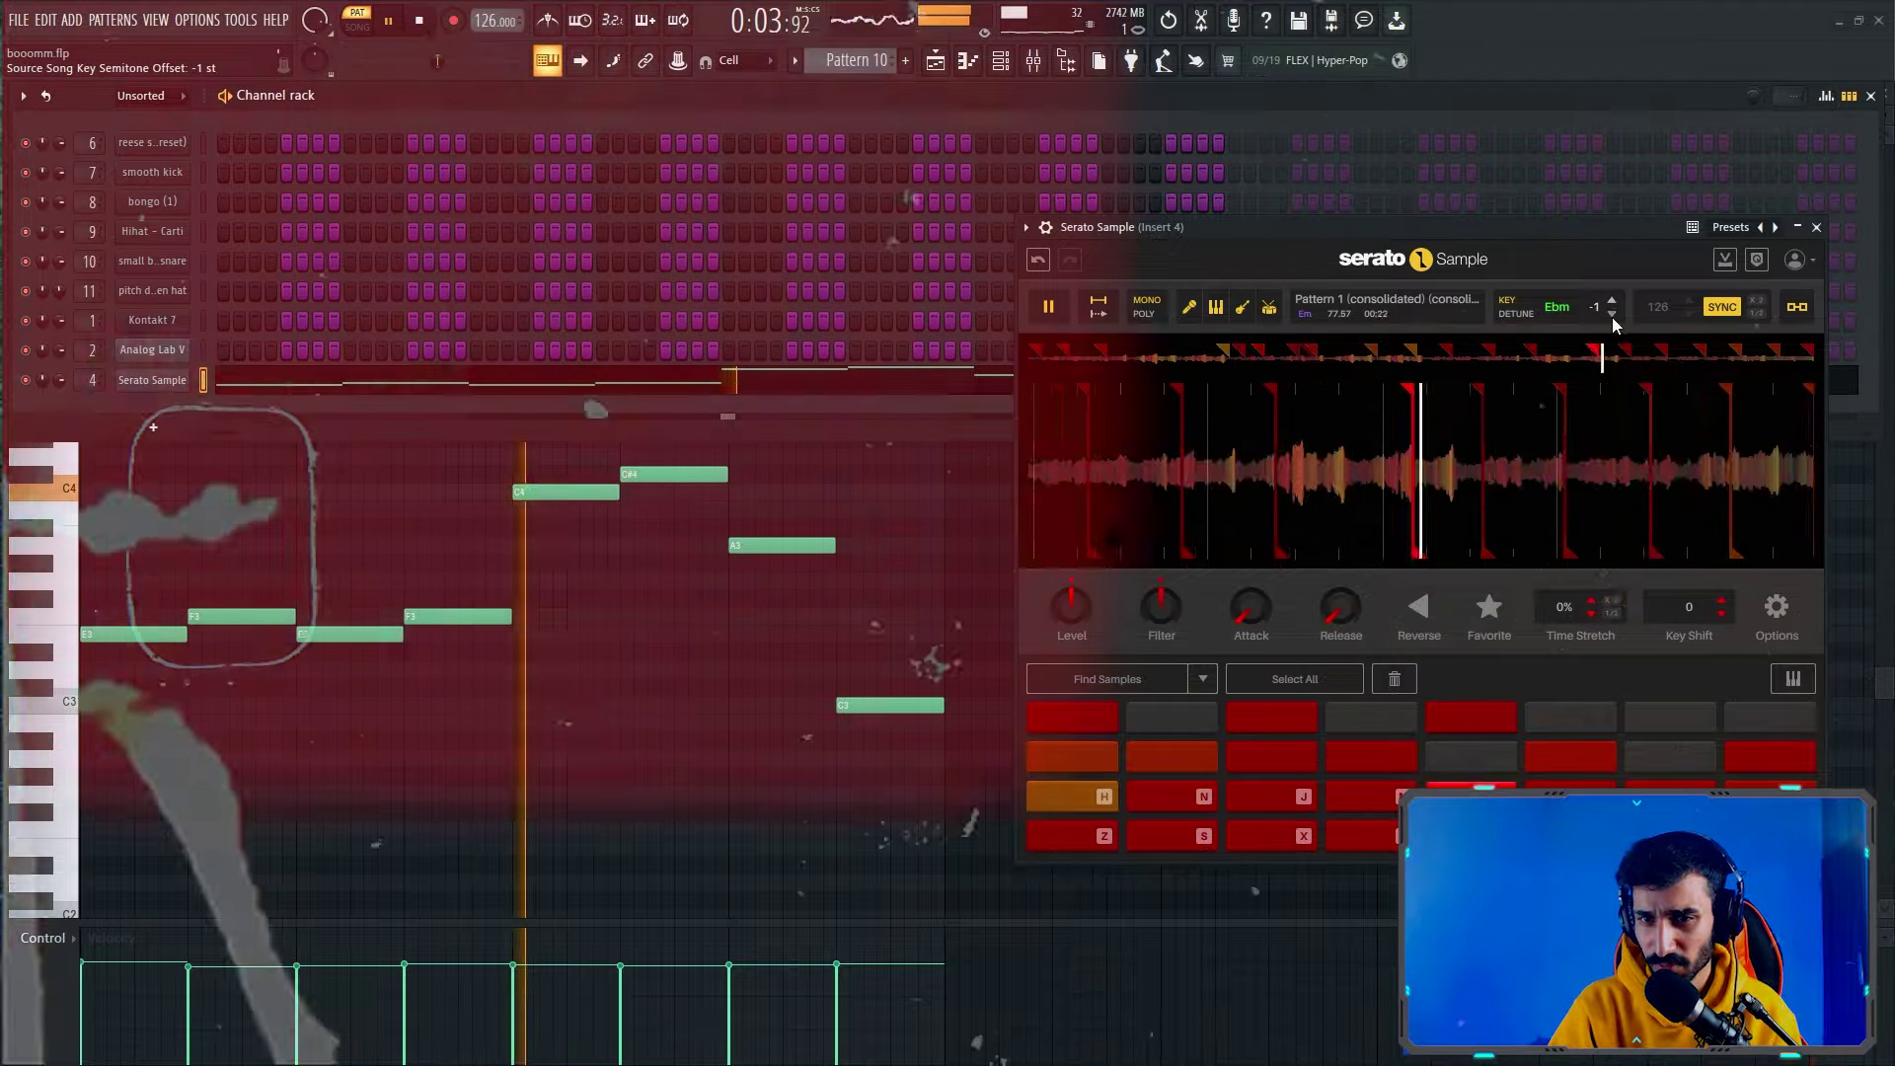
pyautogui.click(1612, 314)
pyautogui.click(1612, 315)
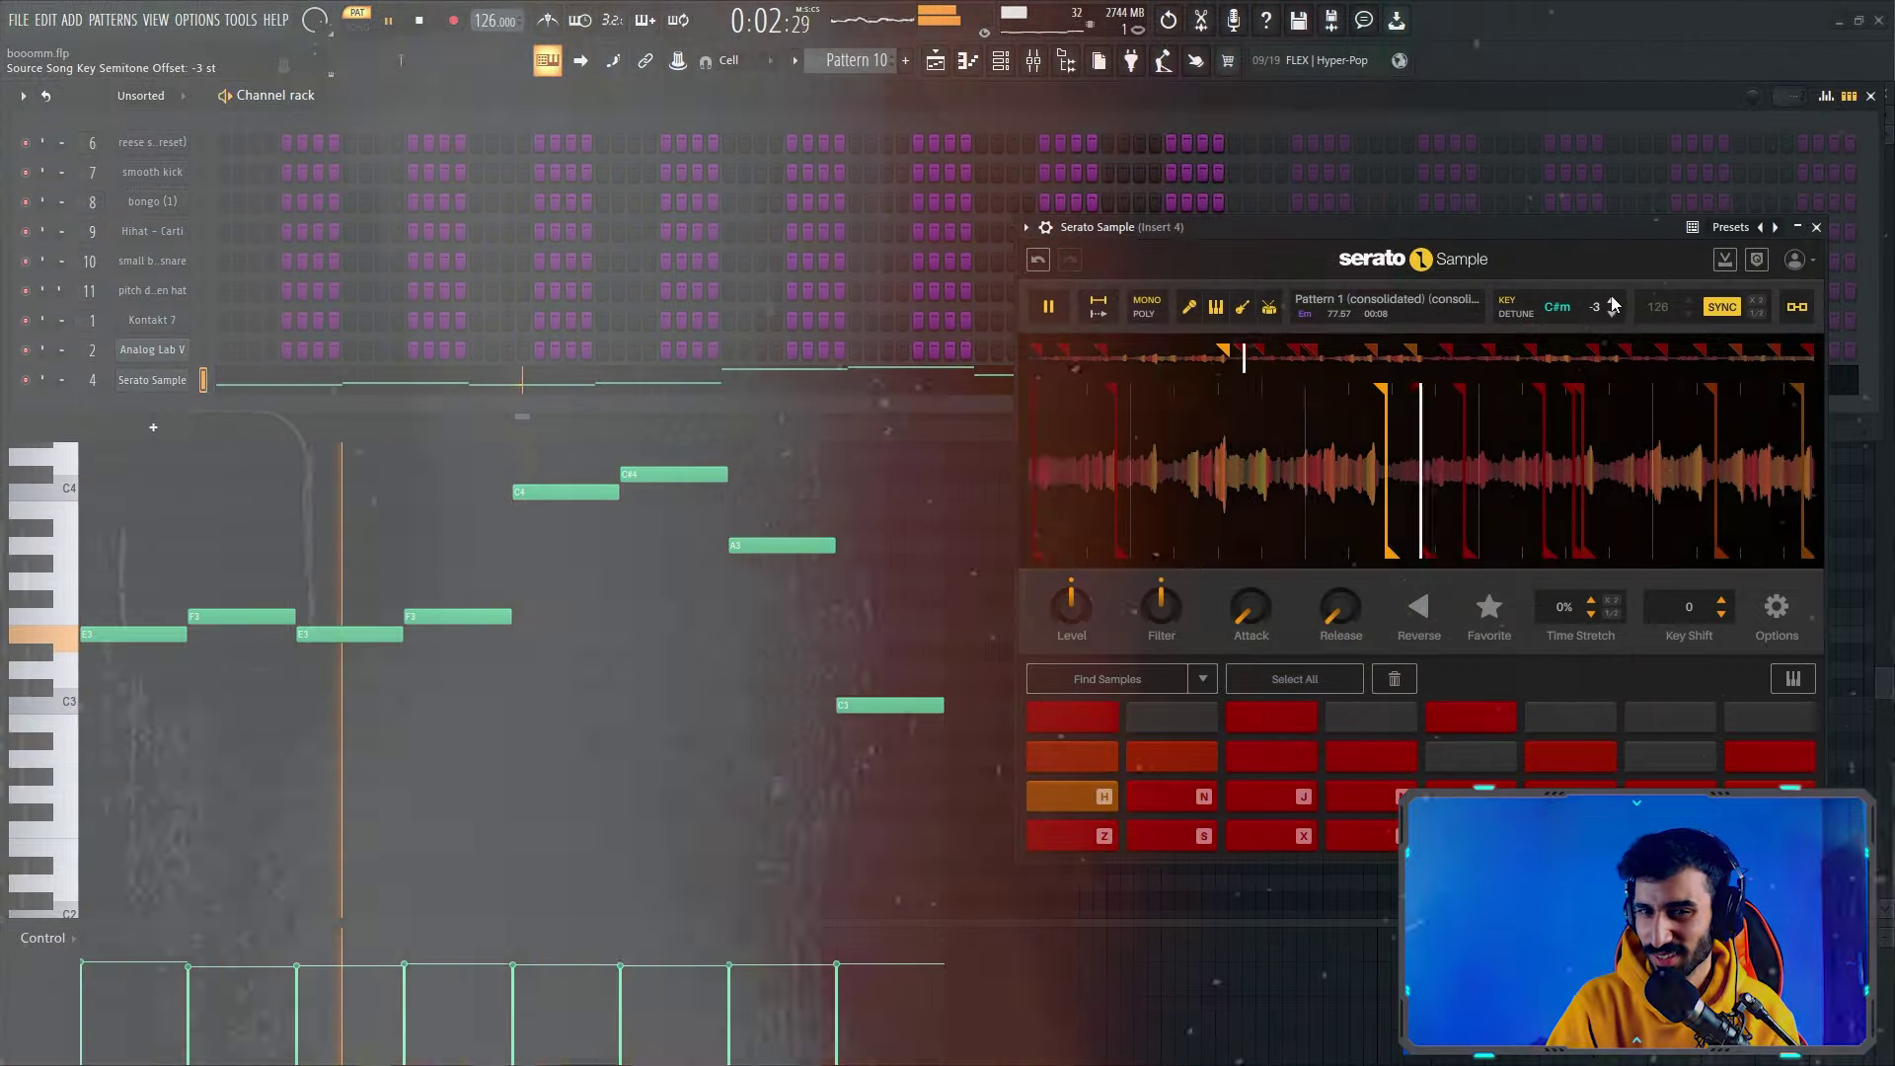
# Raise Serato Sample's key detune back to +3 semitones (Gm) and close the sampler
pyautogui.click(1613, 302)
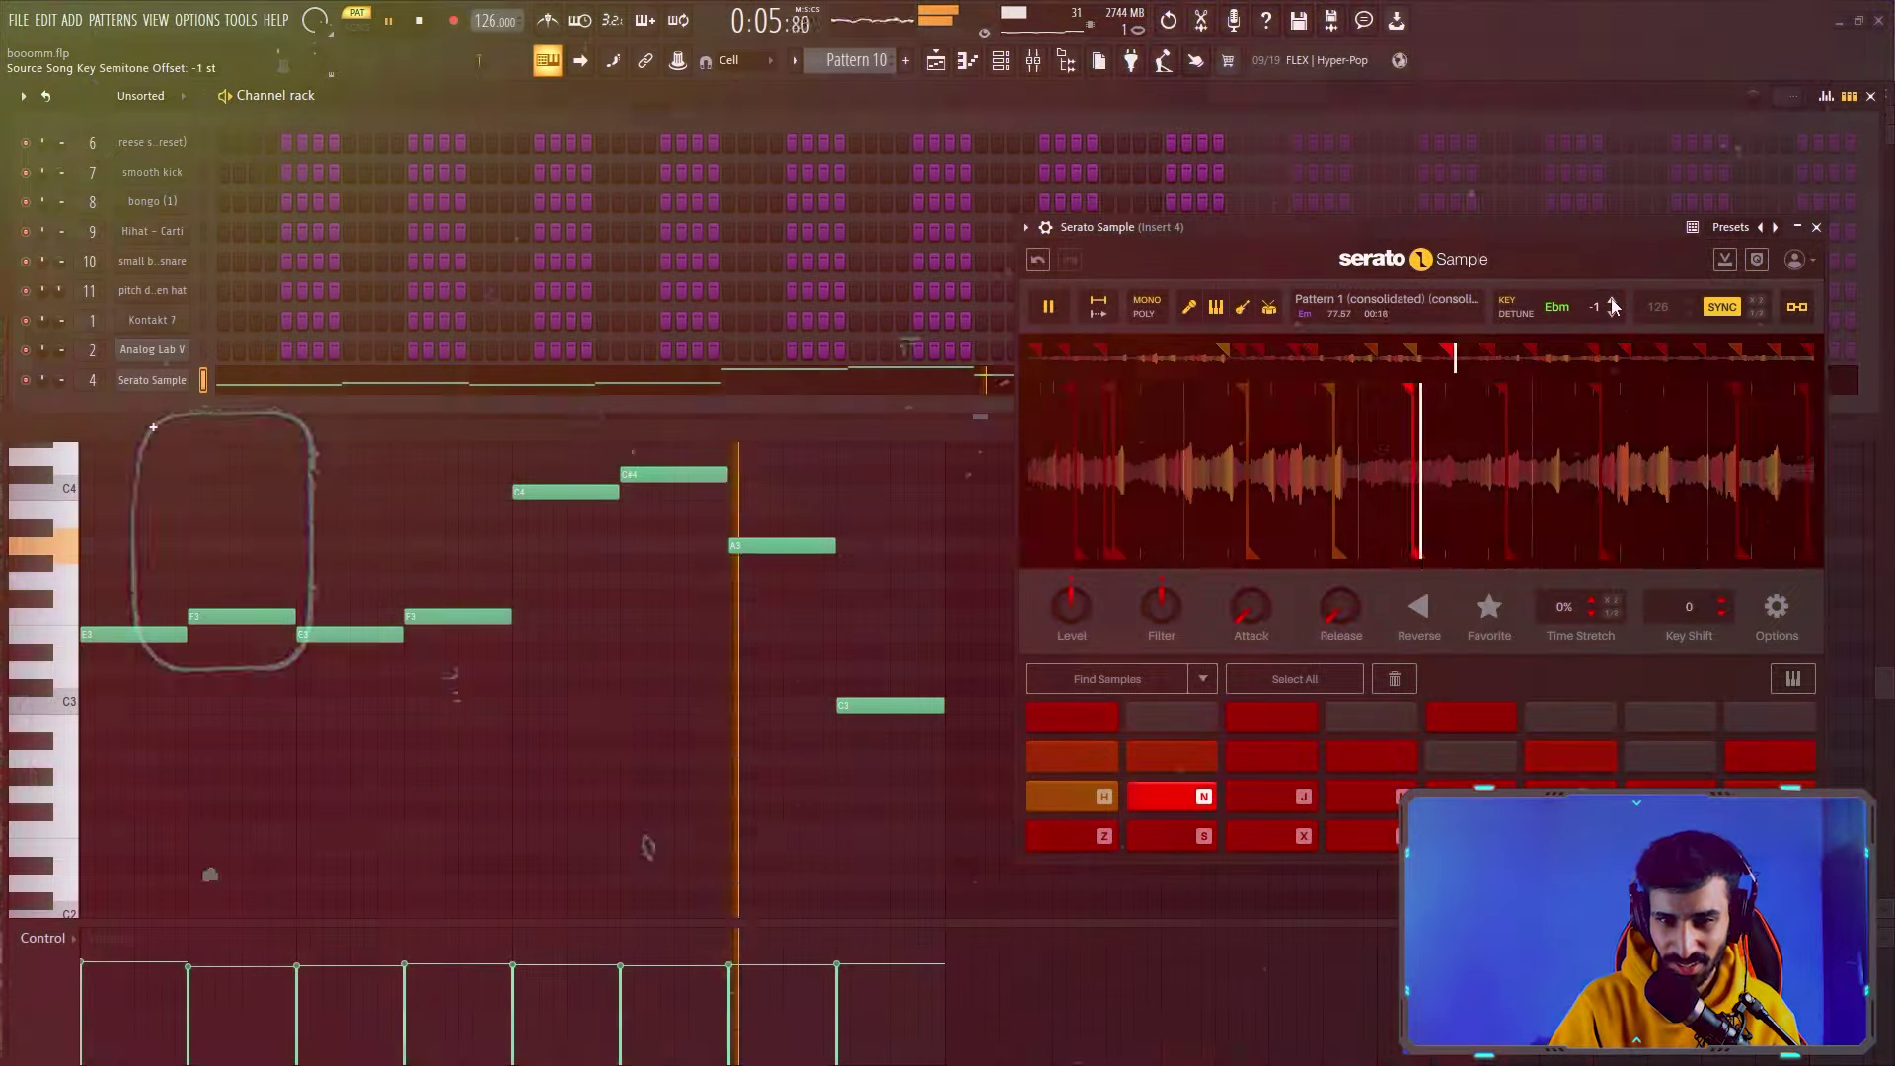
pyautogui.click(1613, 302)
pyautogui.click(1613, 302)
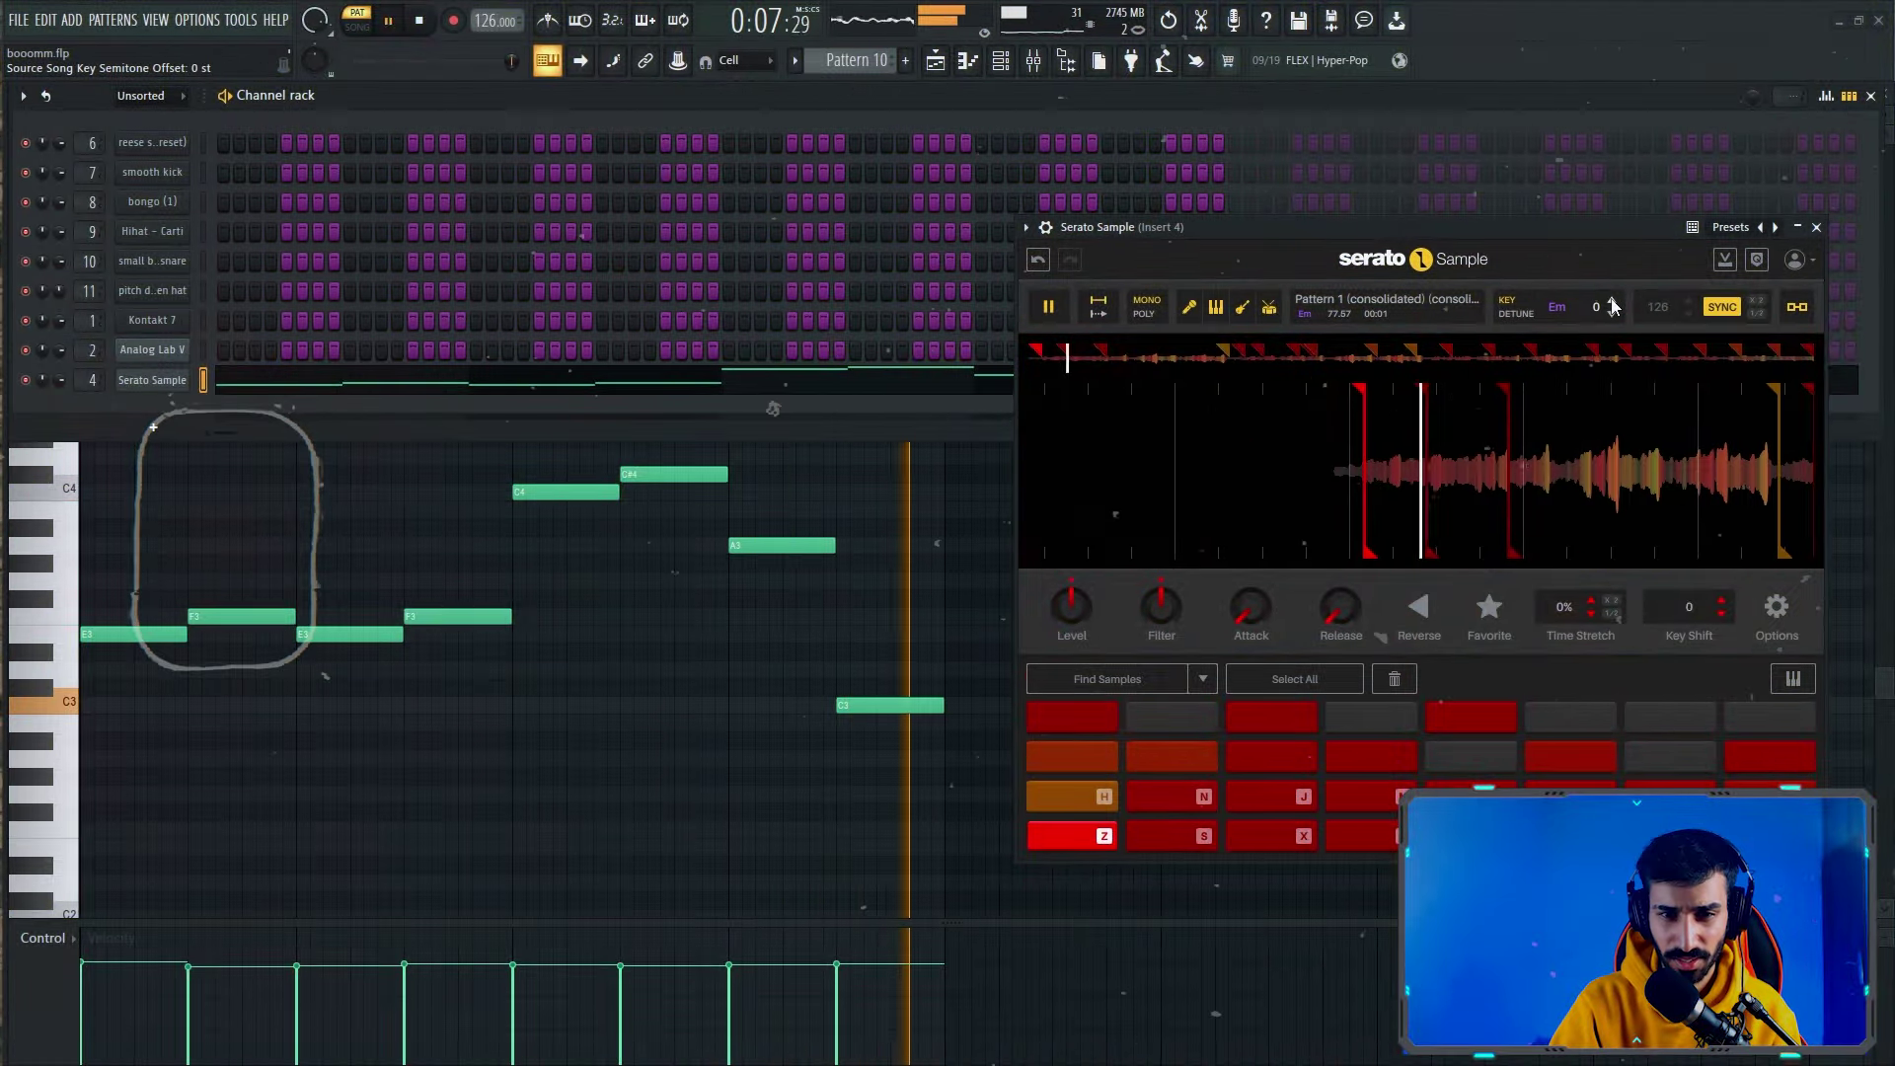
pyautogui.click(1613, 302)
pyautogui.click(1612, 302)
pyautogui.click(1613, 302)
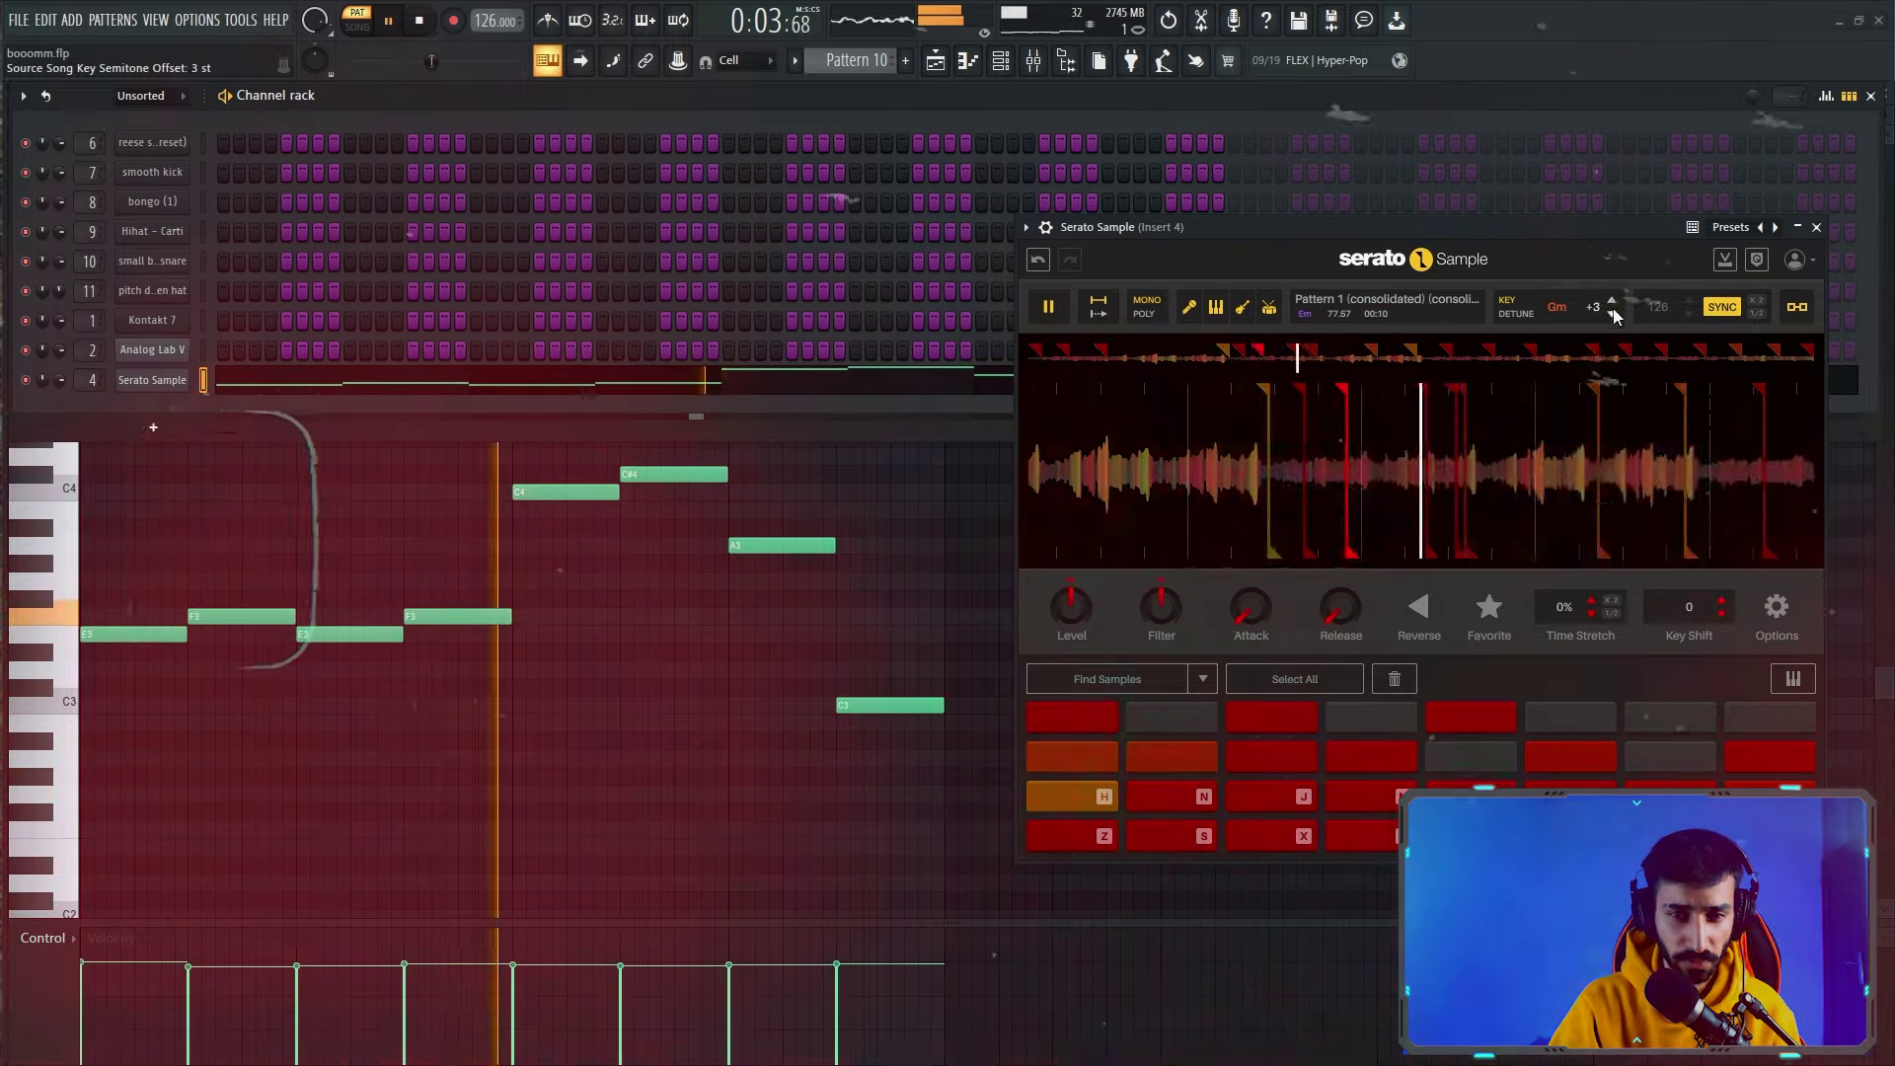
pyautogui.press('Escape')
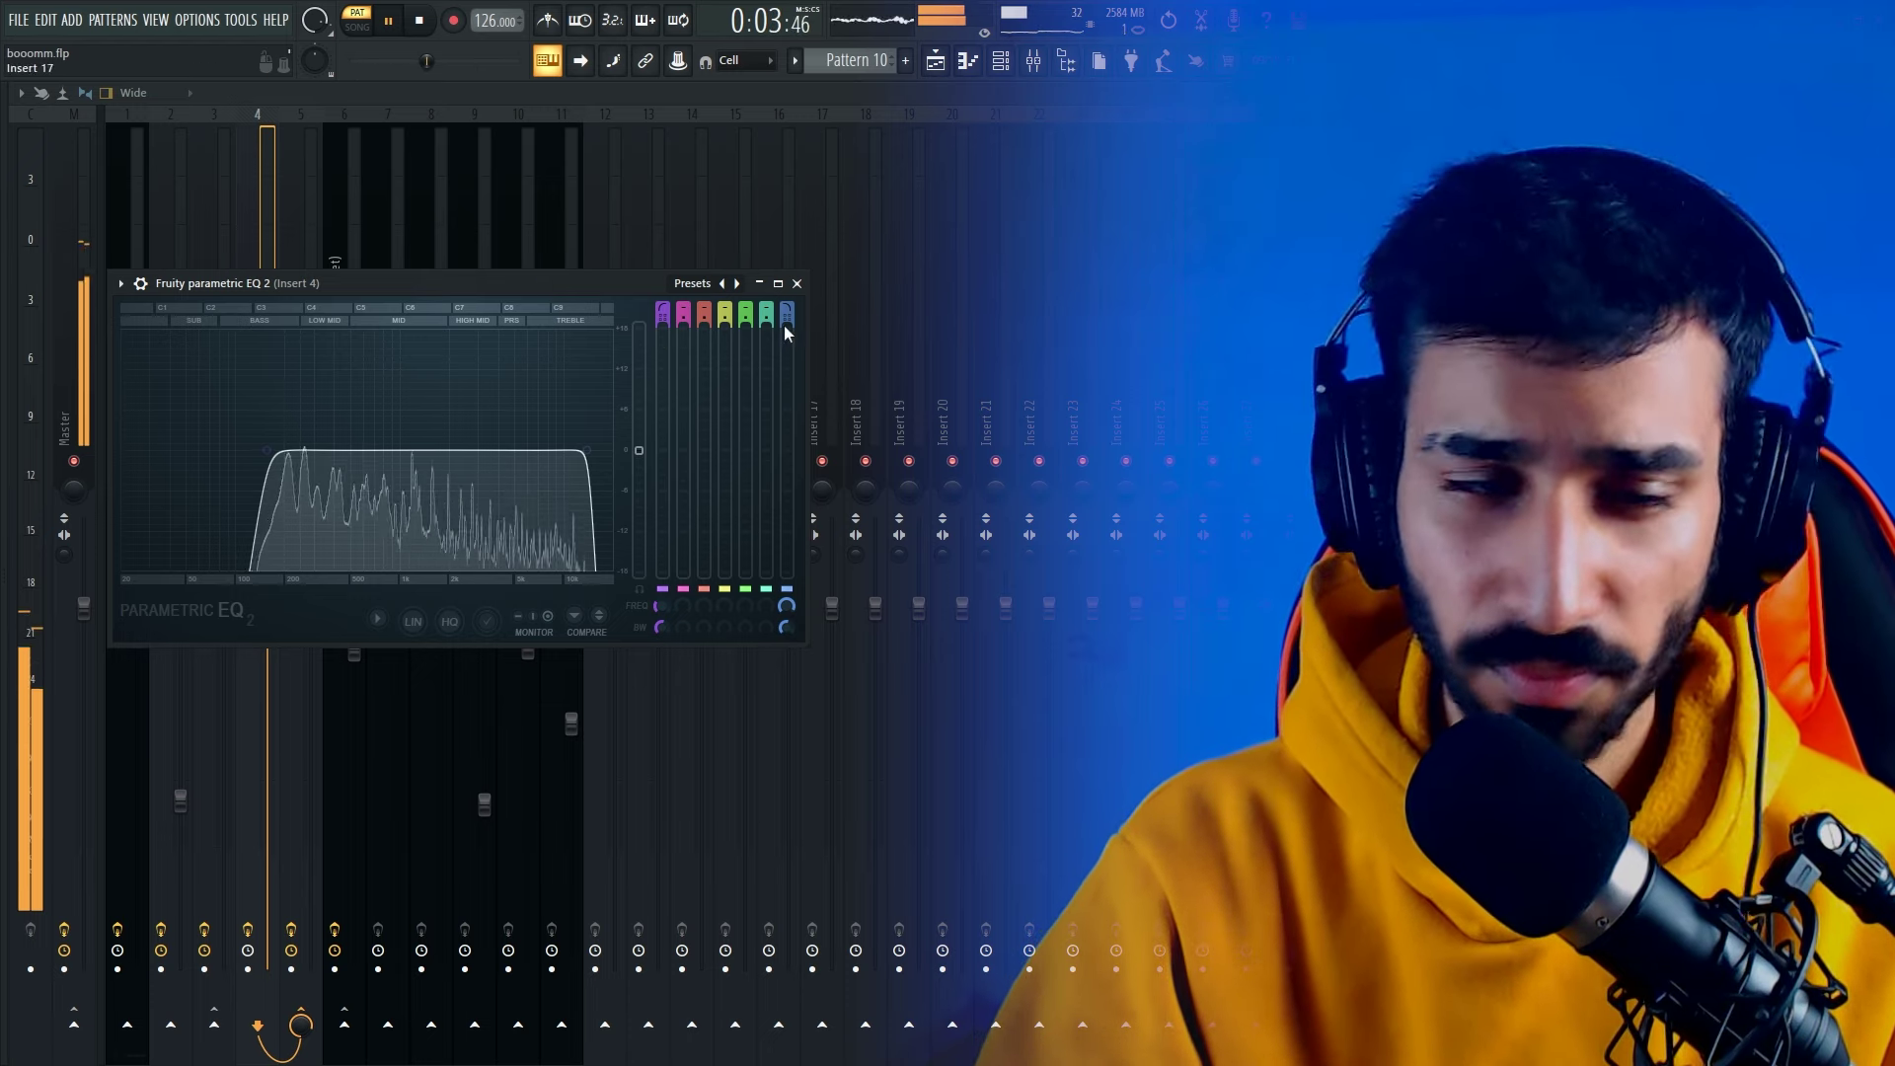
# Examine the first Parametric EQ 2 and ValhallaVintageVerb on Insert 4, including the reverb's mode setting, while listening to the pattern
pyautogui.press('space')
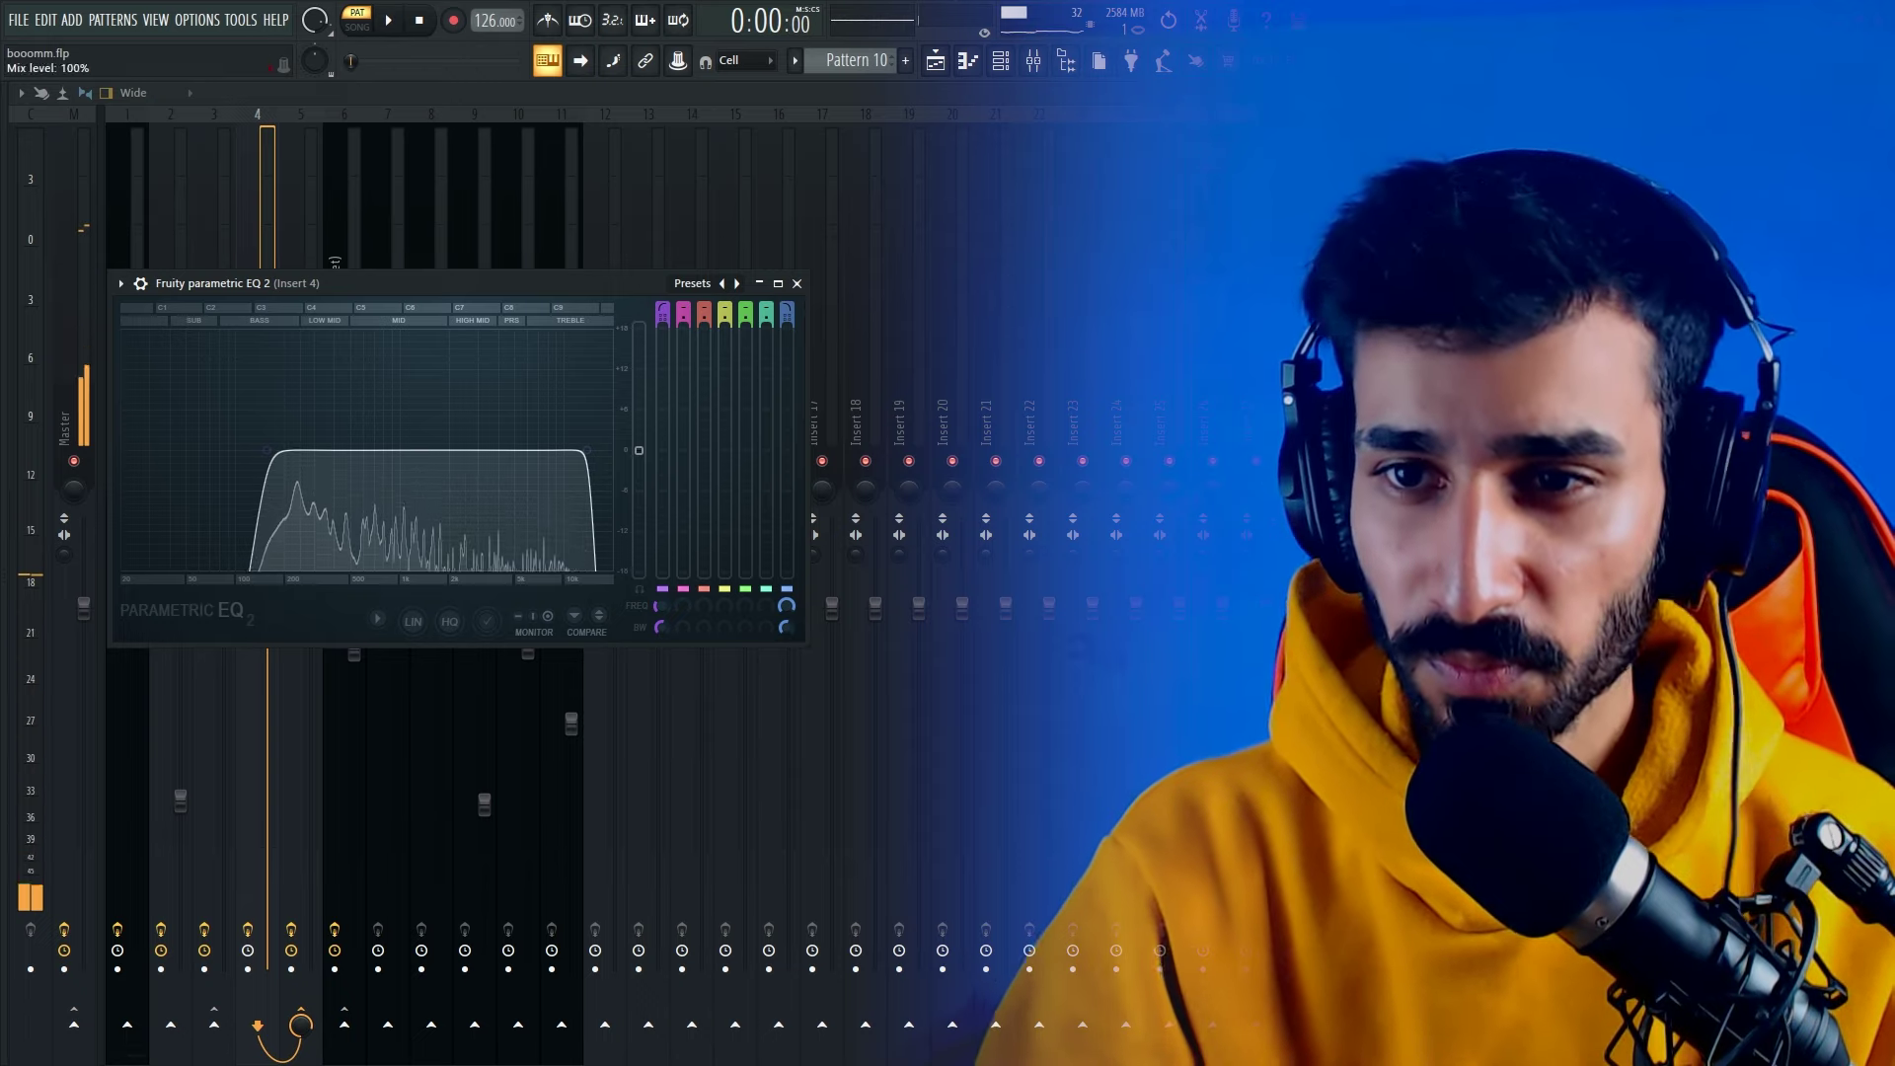
pyautogui.press('Escape')
pyautogui.click(1737, 194)
pyautogui.press('space')
pyautogui.moveTo(616, 295); pyautogui.dragTo(588, 290)
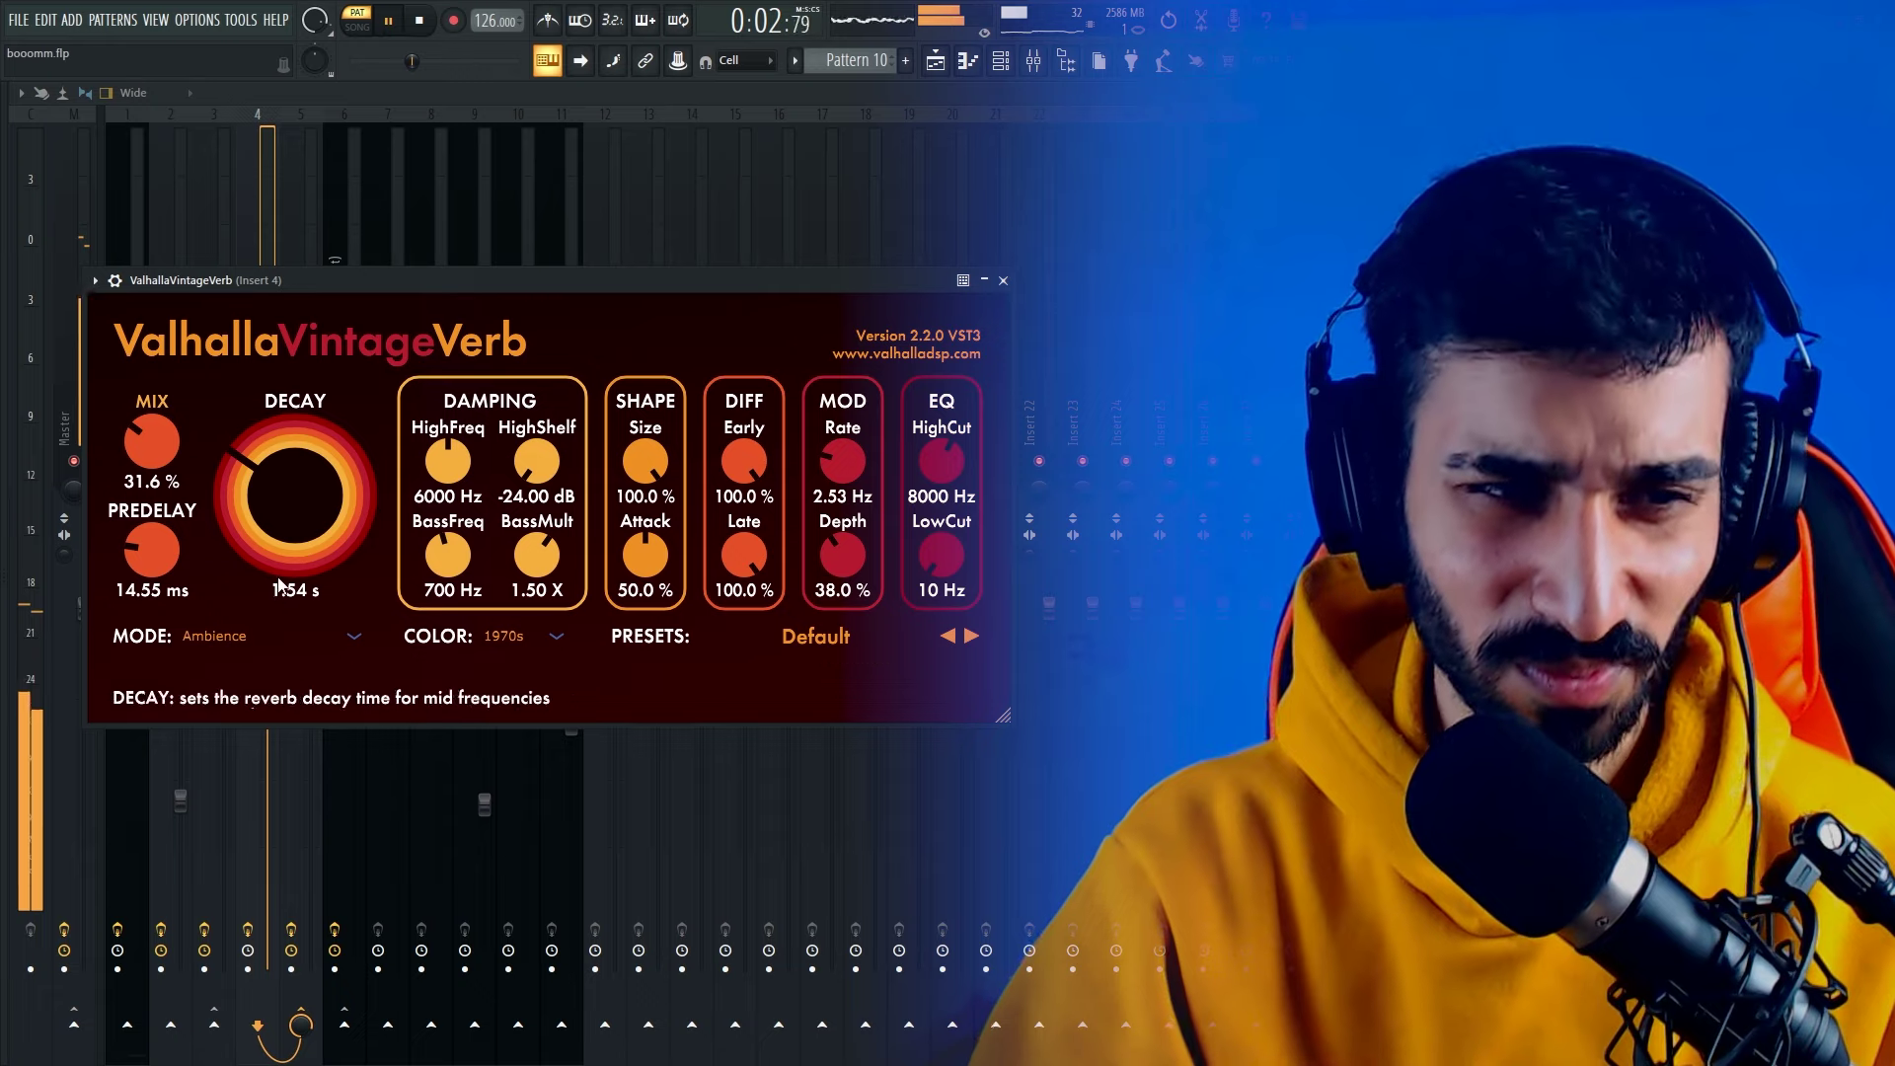
pyautogui.click(247, 637)
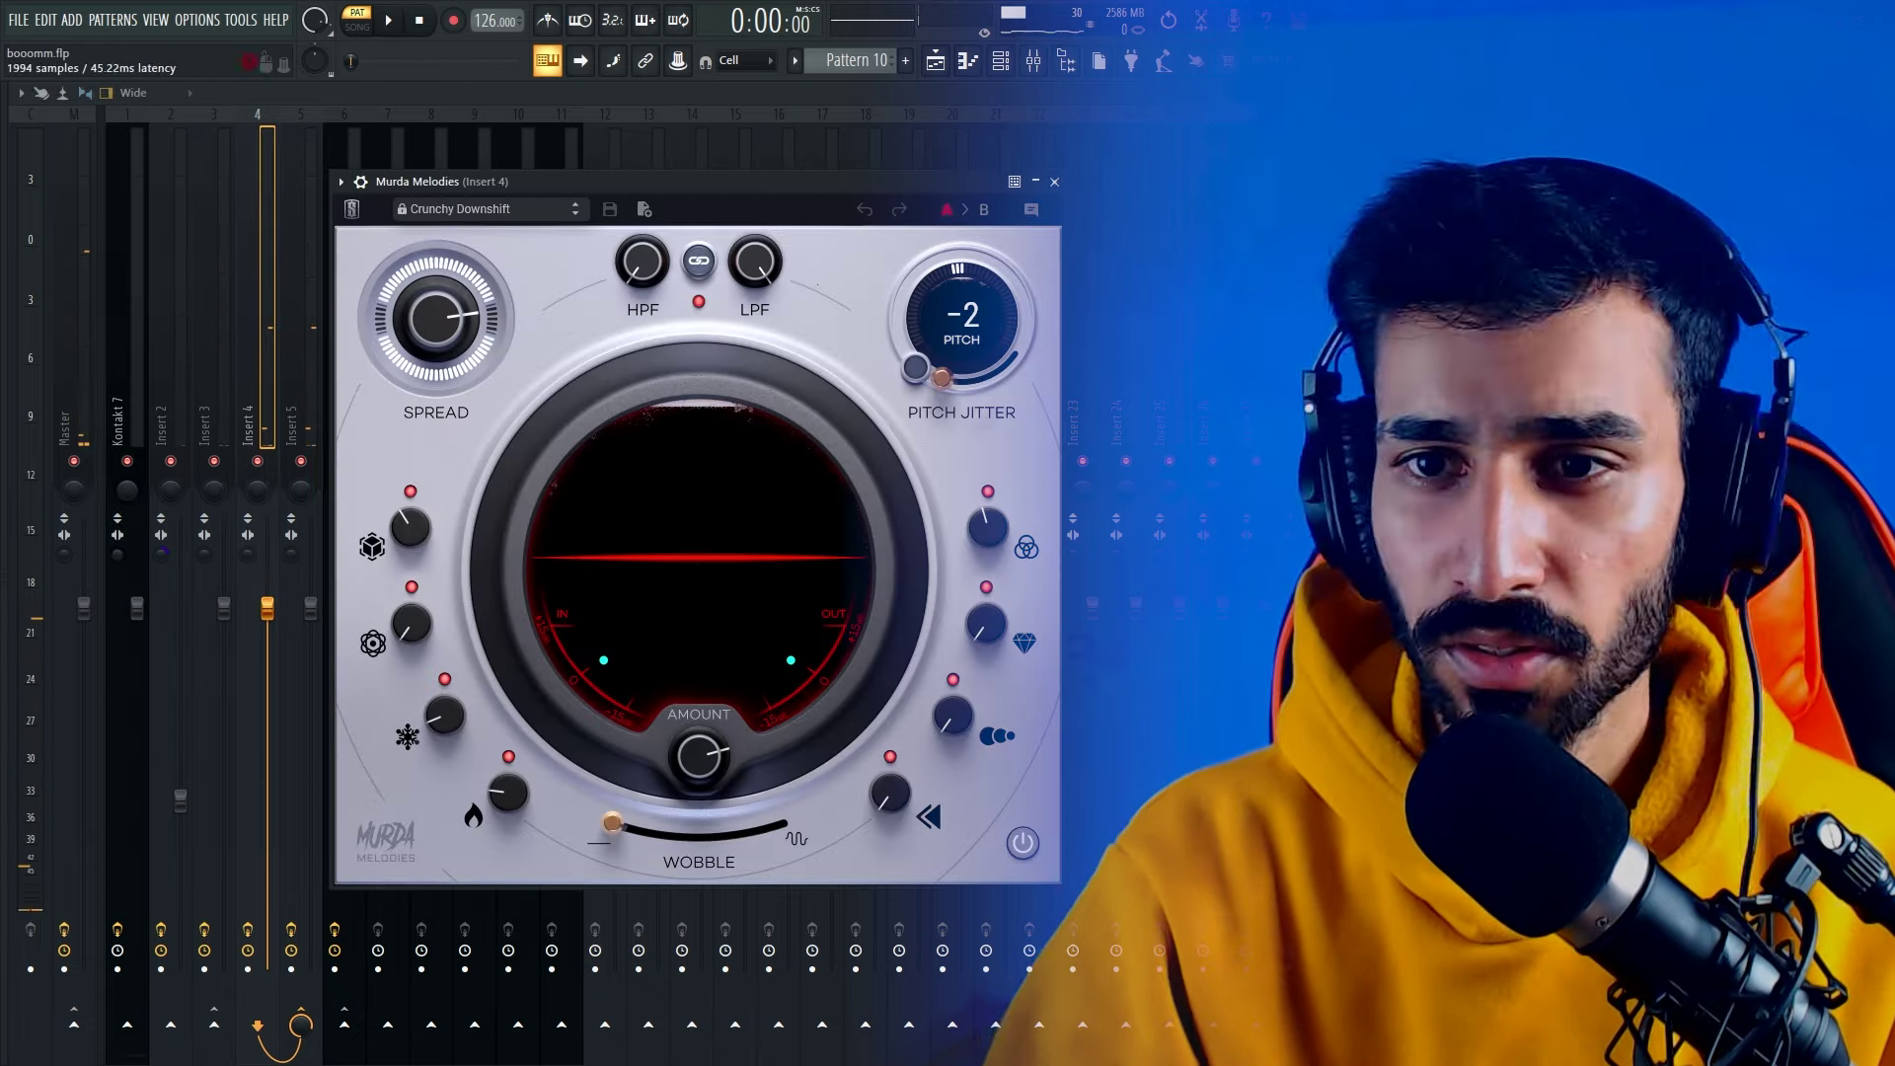
# Examine Murda Melodies with the Crunchy Downshift preset and the Pro-C 2 compressor on Insert 4, closing each effect
pyautogui.moveTo(711, 187); pyautogui.dragTo(640, 191)
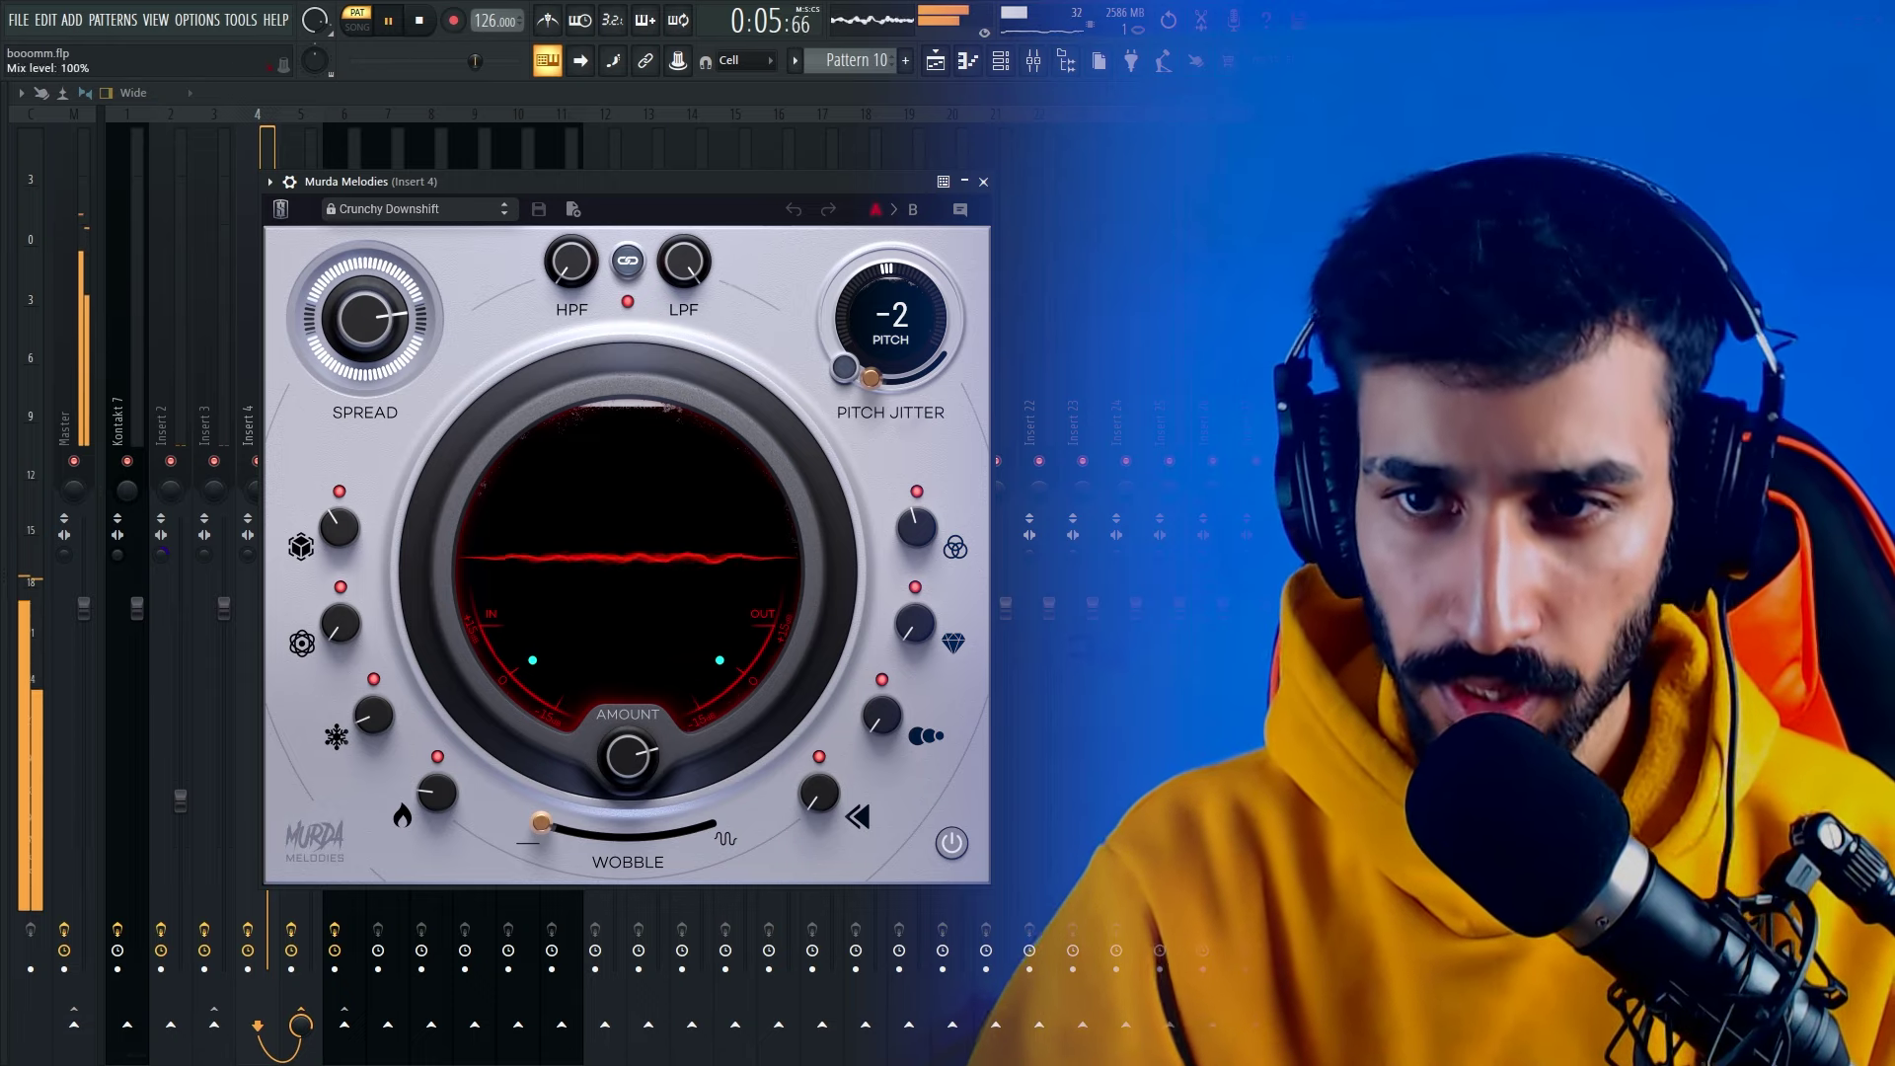
pyautogui.click(1737, 227)
pyautogui.click(1737, 262)
pyautogui.click(1737, 262)
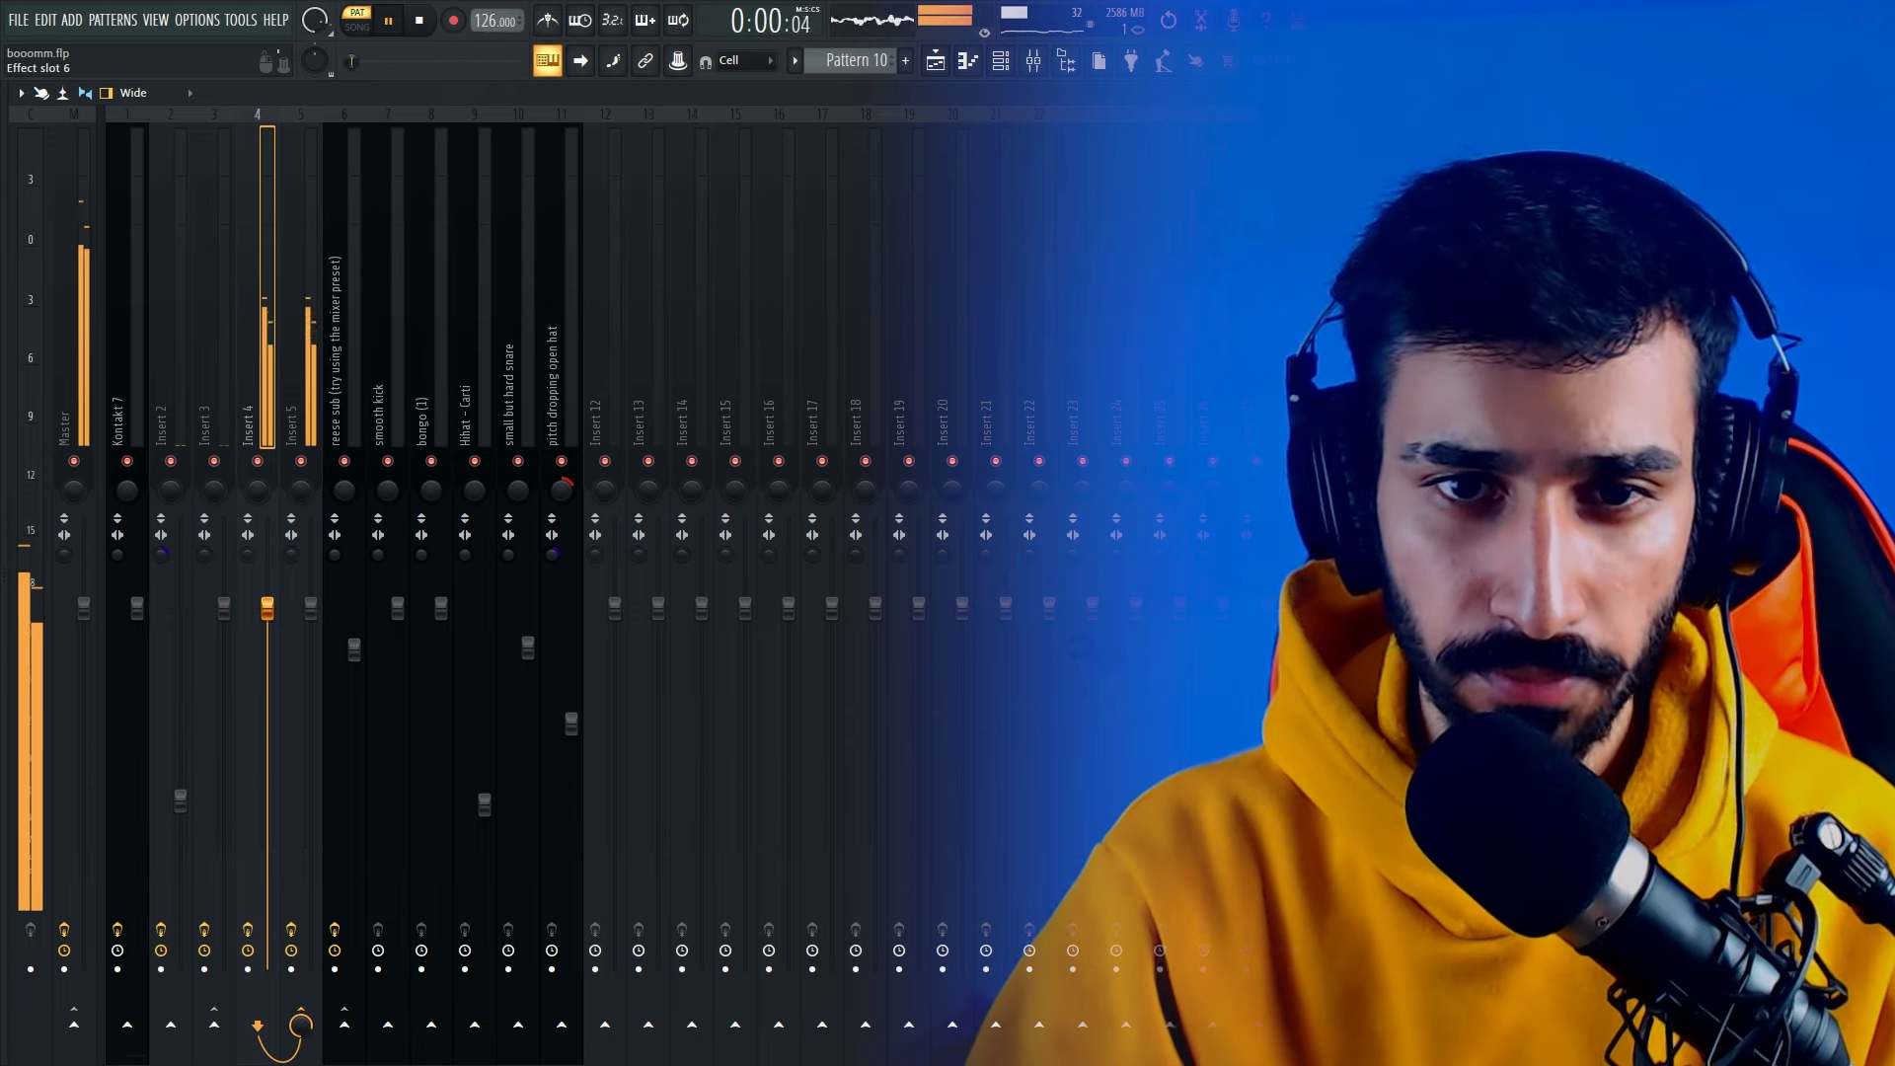
pyautogui.click(1737, 261)
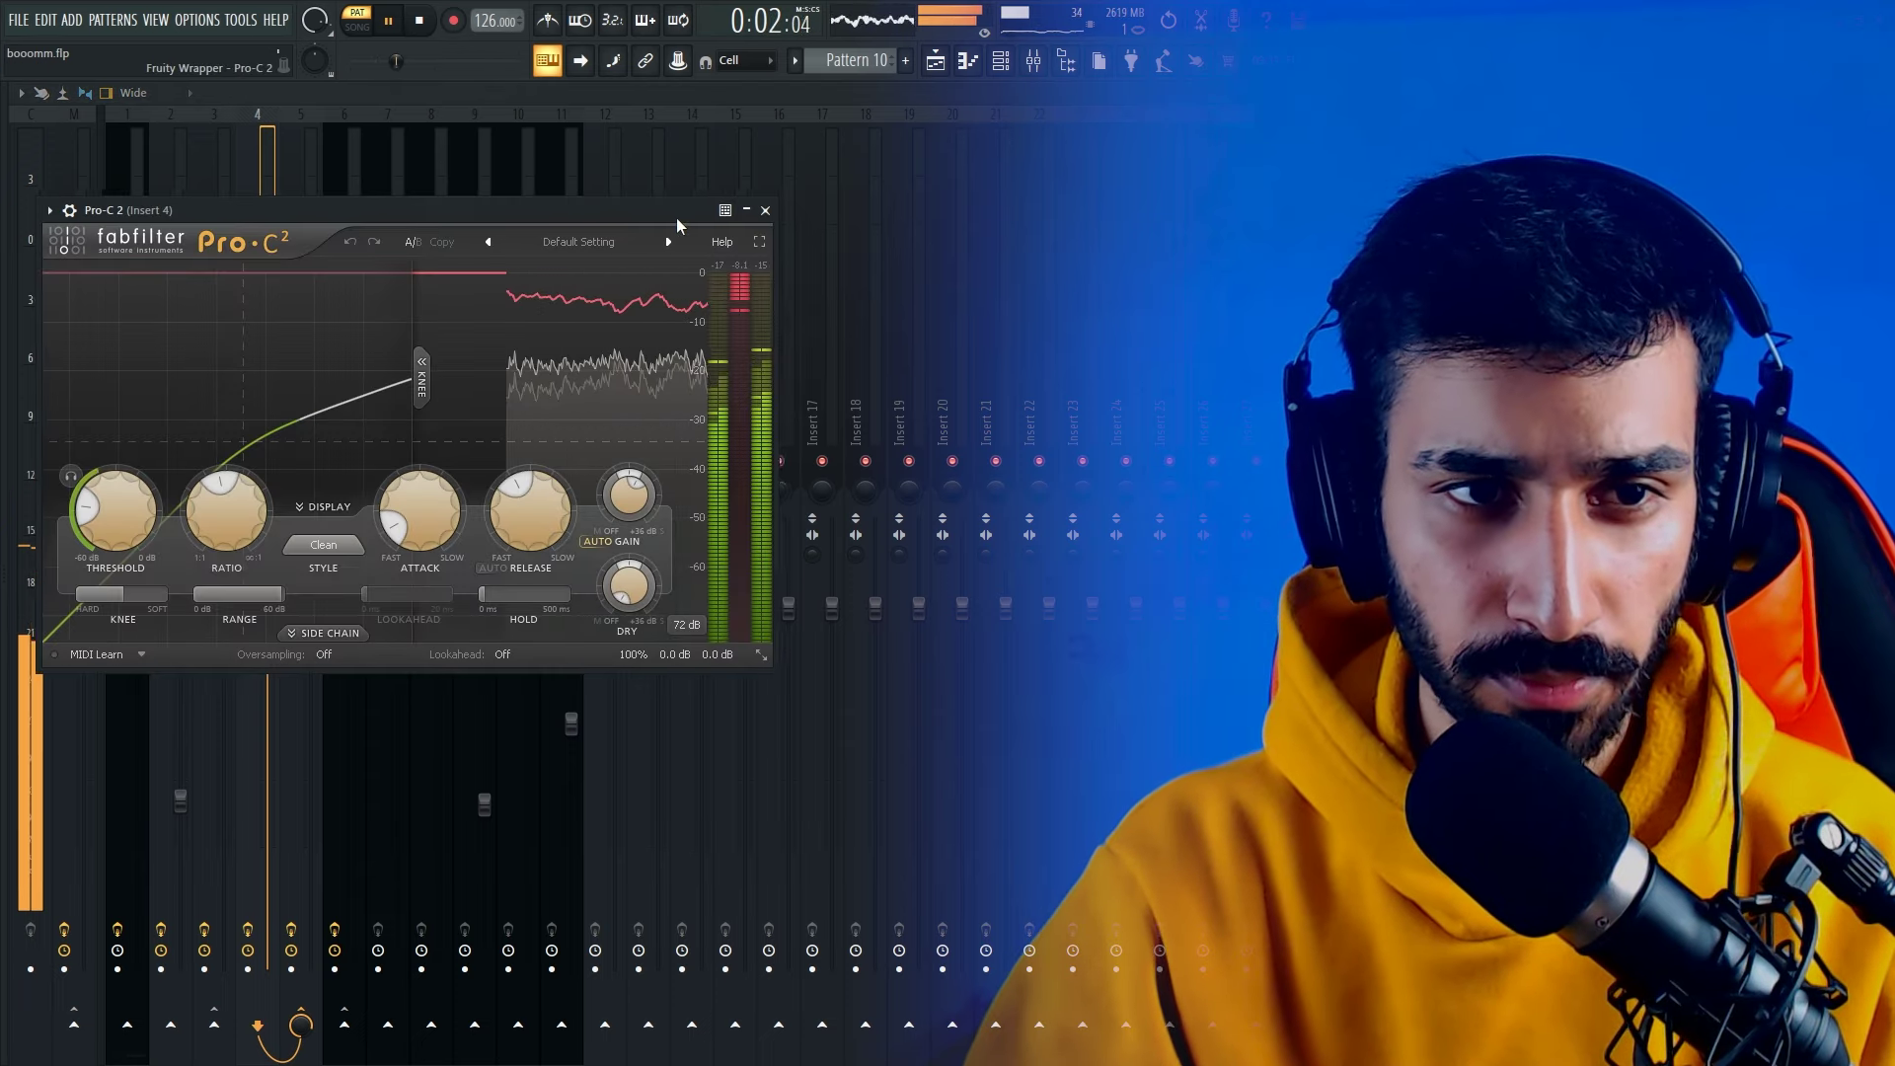
pyautogui.moveTo(678, 212)
pyautogui.mouseDown()
pyautogui.moveTo(644, 212)
pyautogui.moveTo(676, 212)
pyautogui.mouseUp()
pyautogui.click(763, 212)
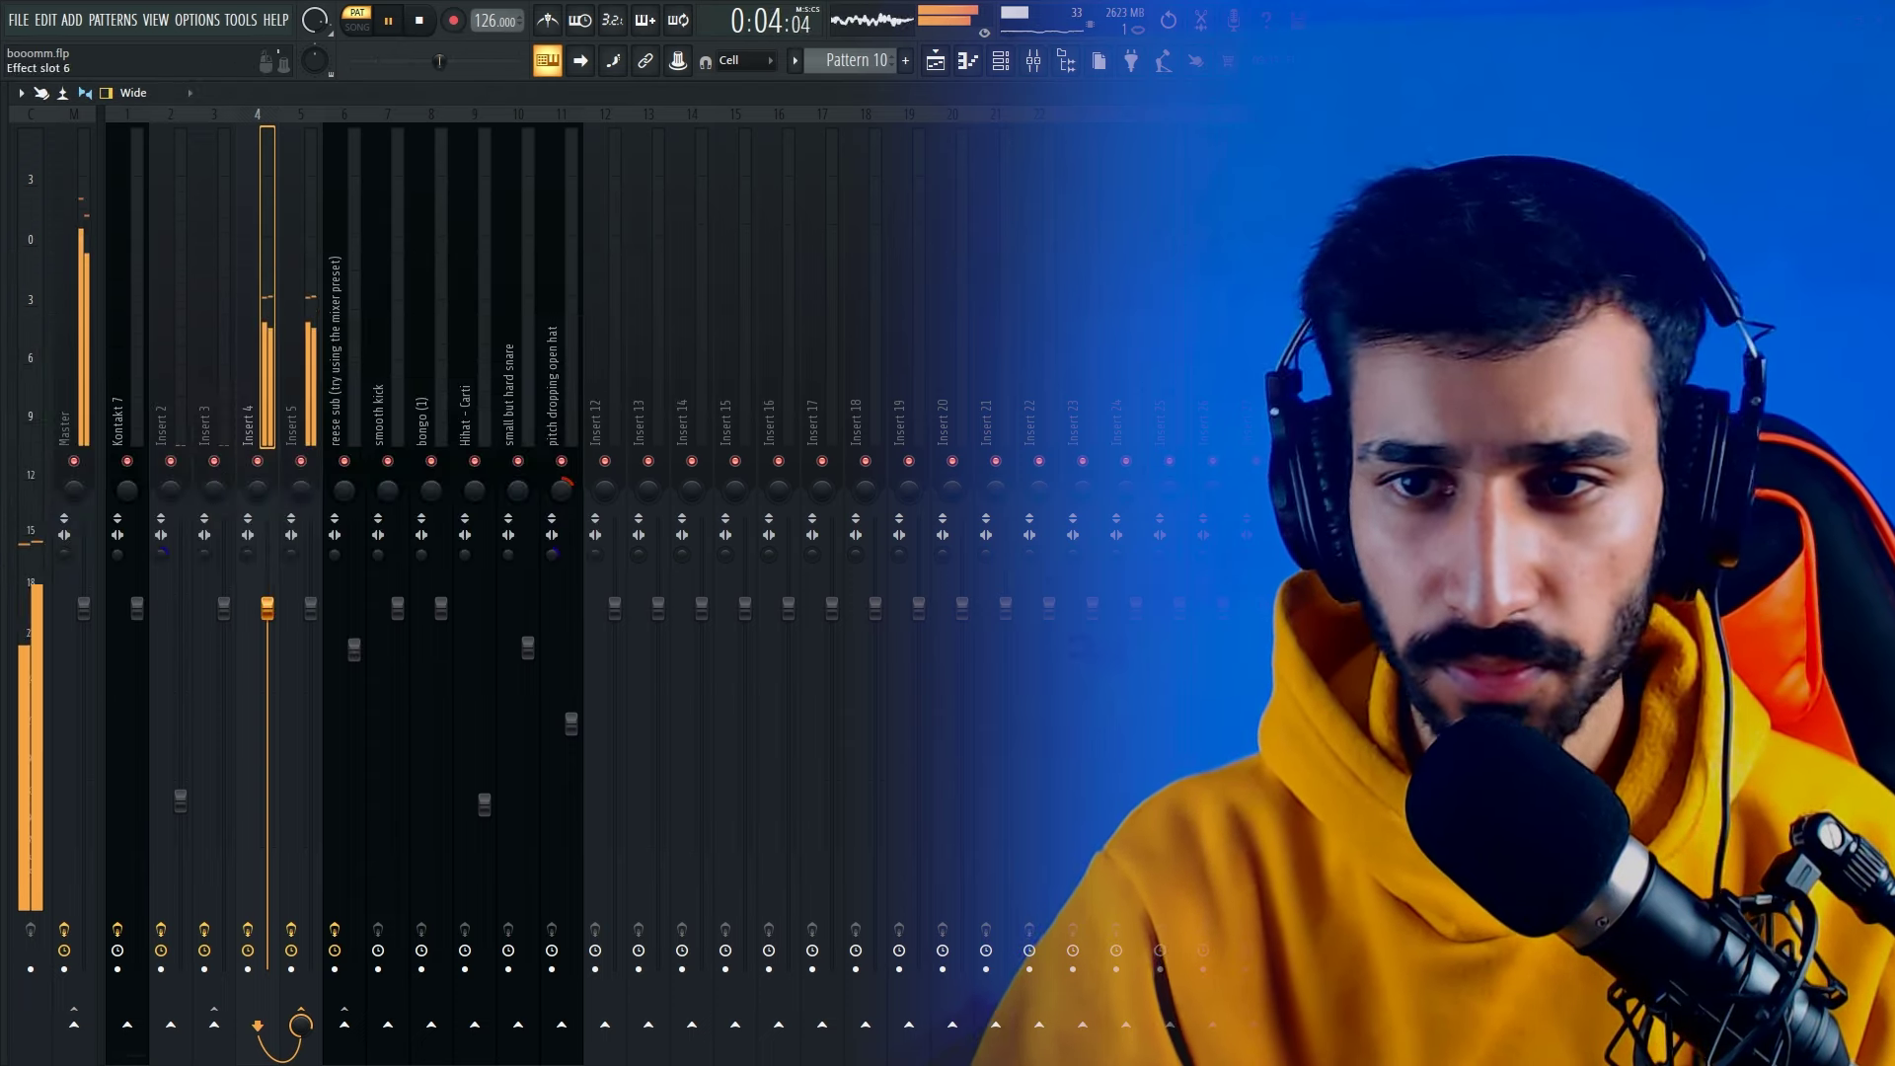
# Examine the second Parametric EQ 2, the second ValhallaVintageVerb and PanMan on Insert 4, closing each effect
pyautogui.click(1737, 321)
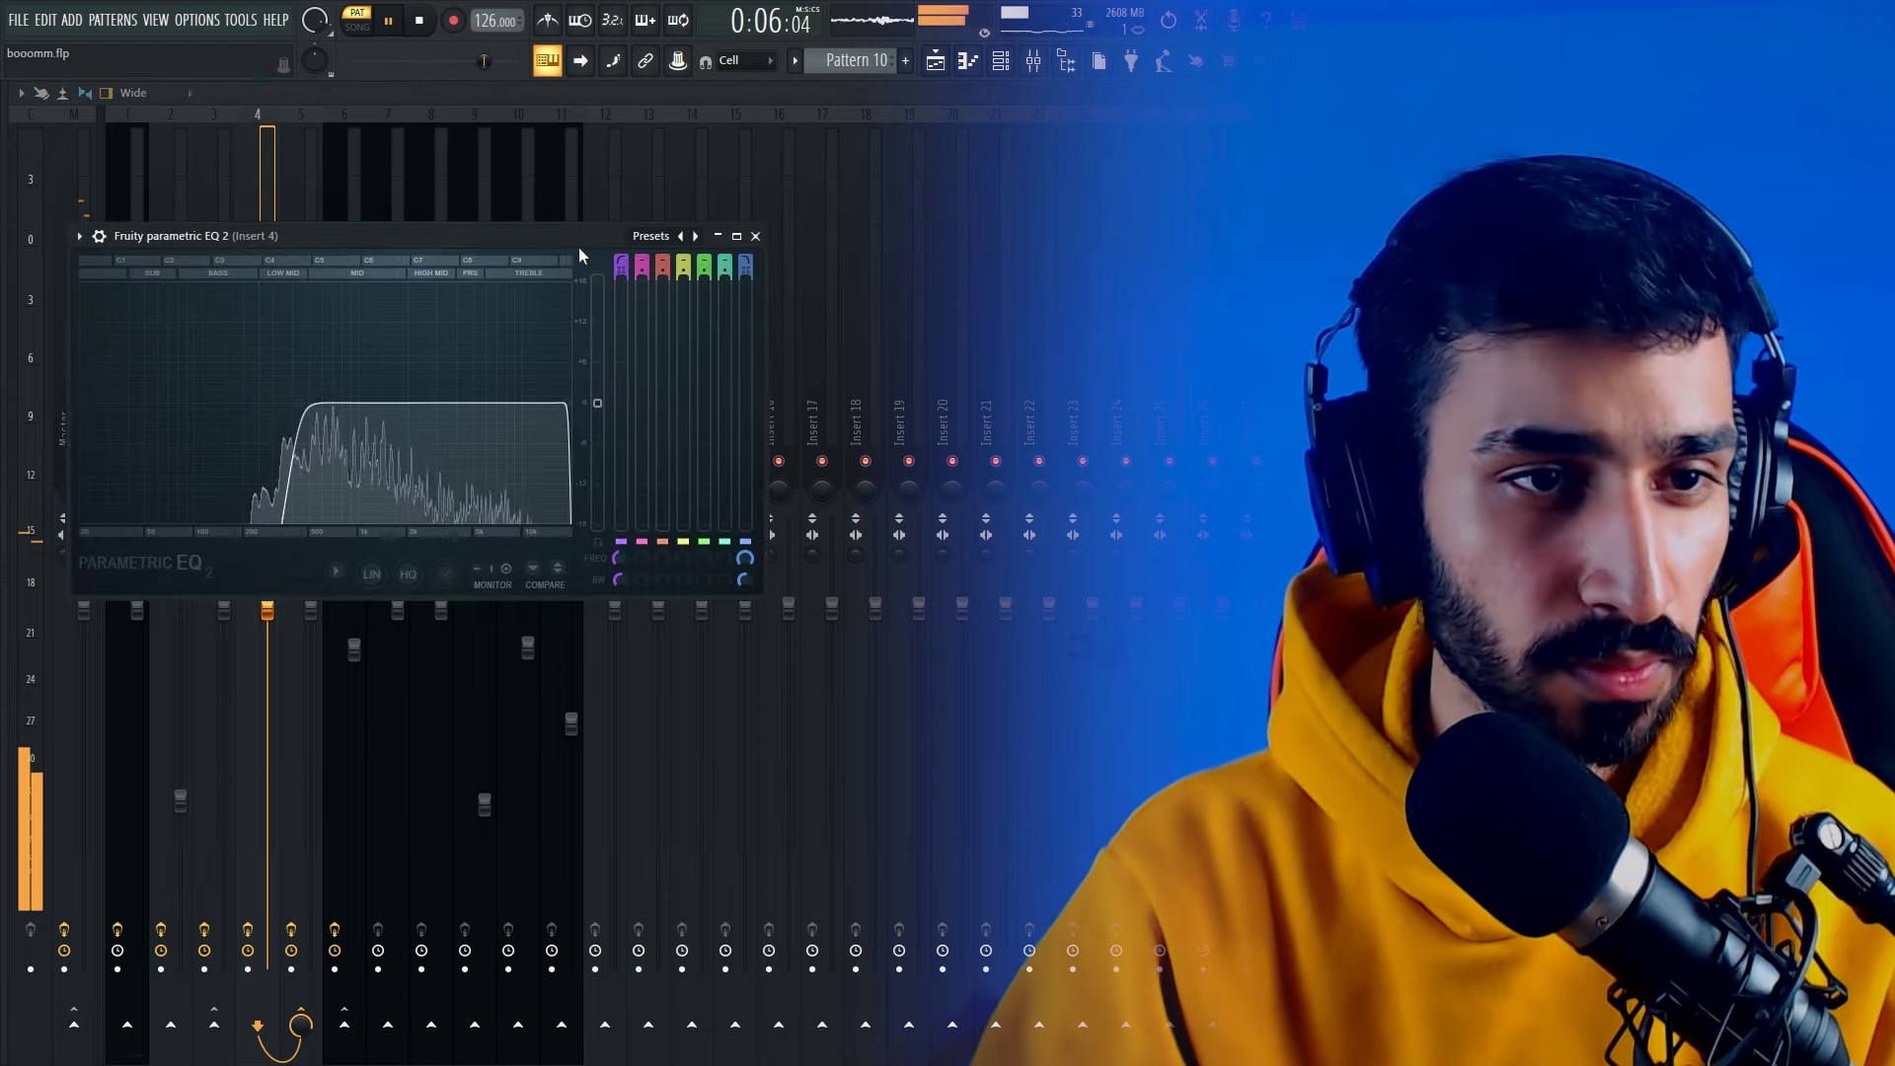
pyautogui.moveTo(578, 245); pyautogui.dragTo(546, 239)
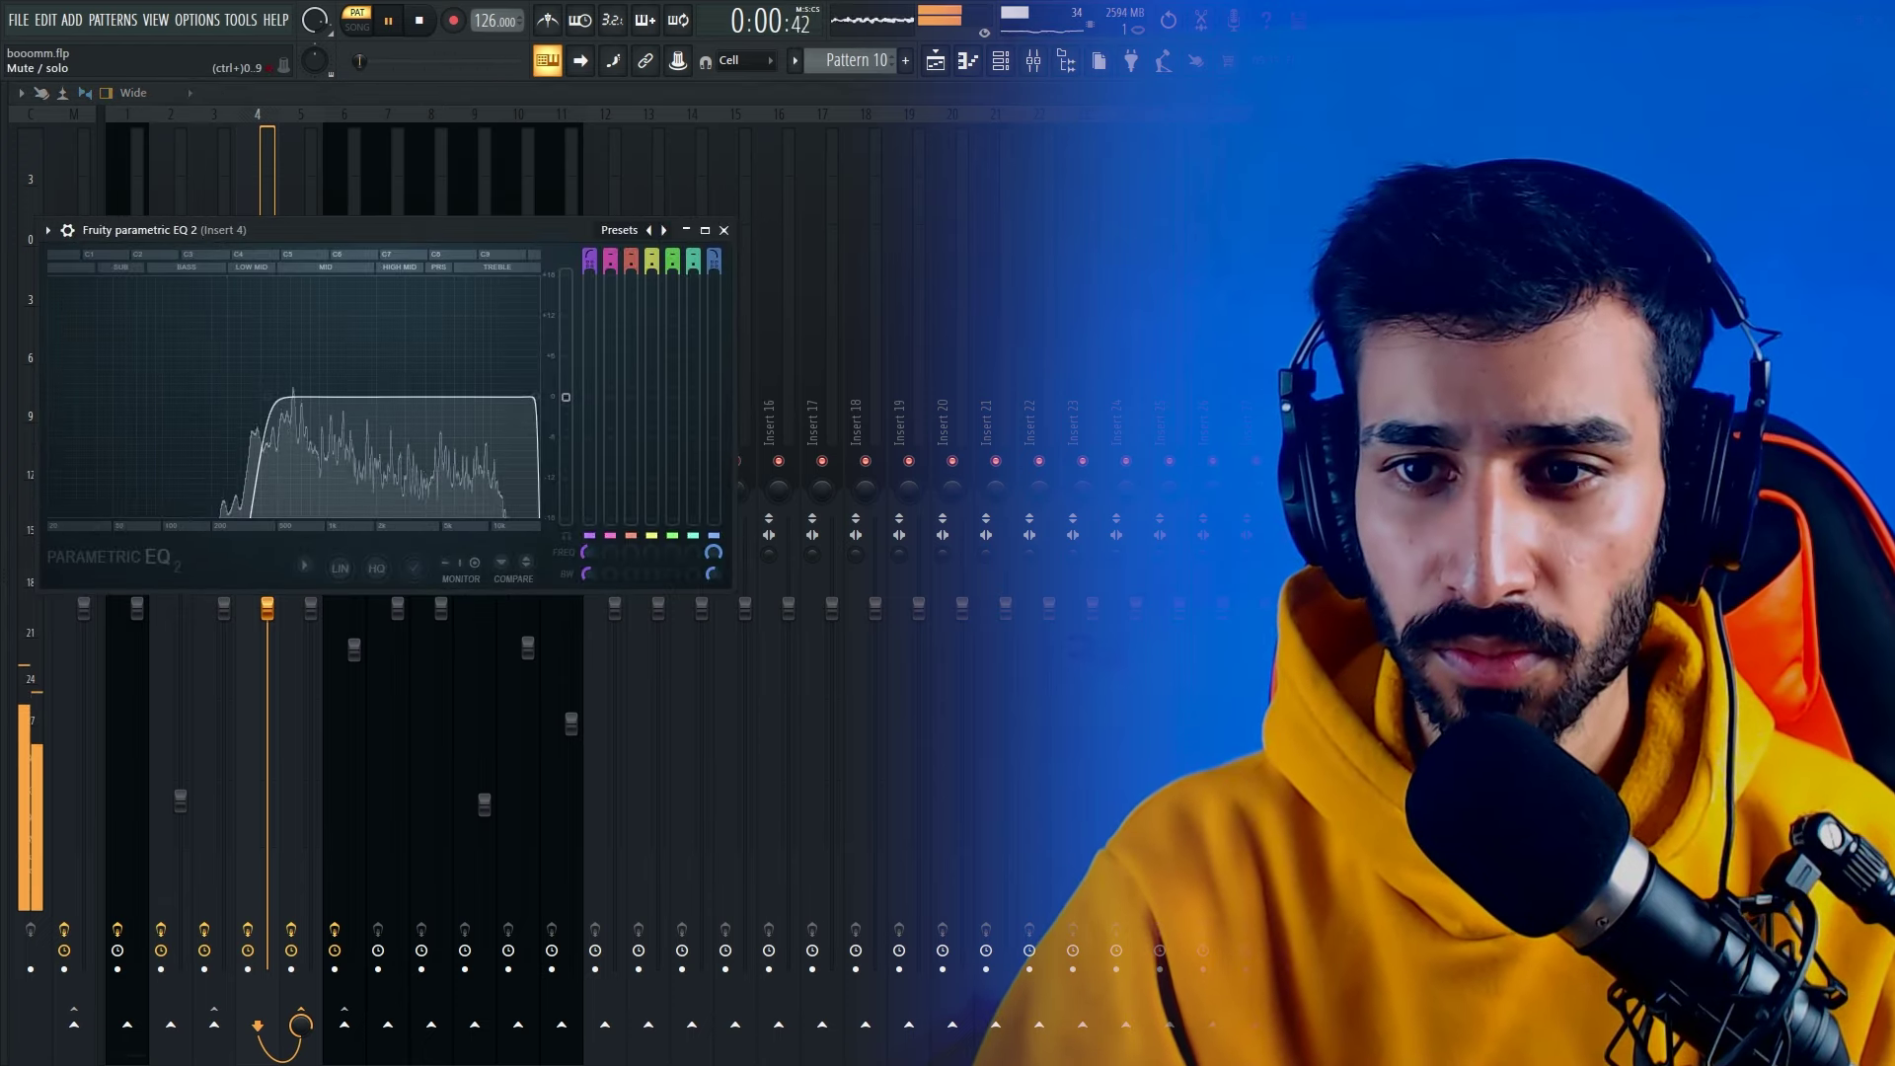
pyautogui.click(724, 230)
pyautogui.click(1737, 350)
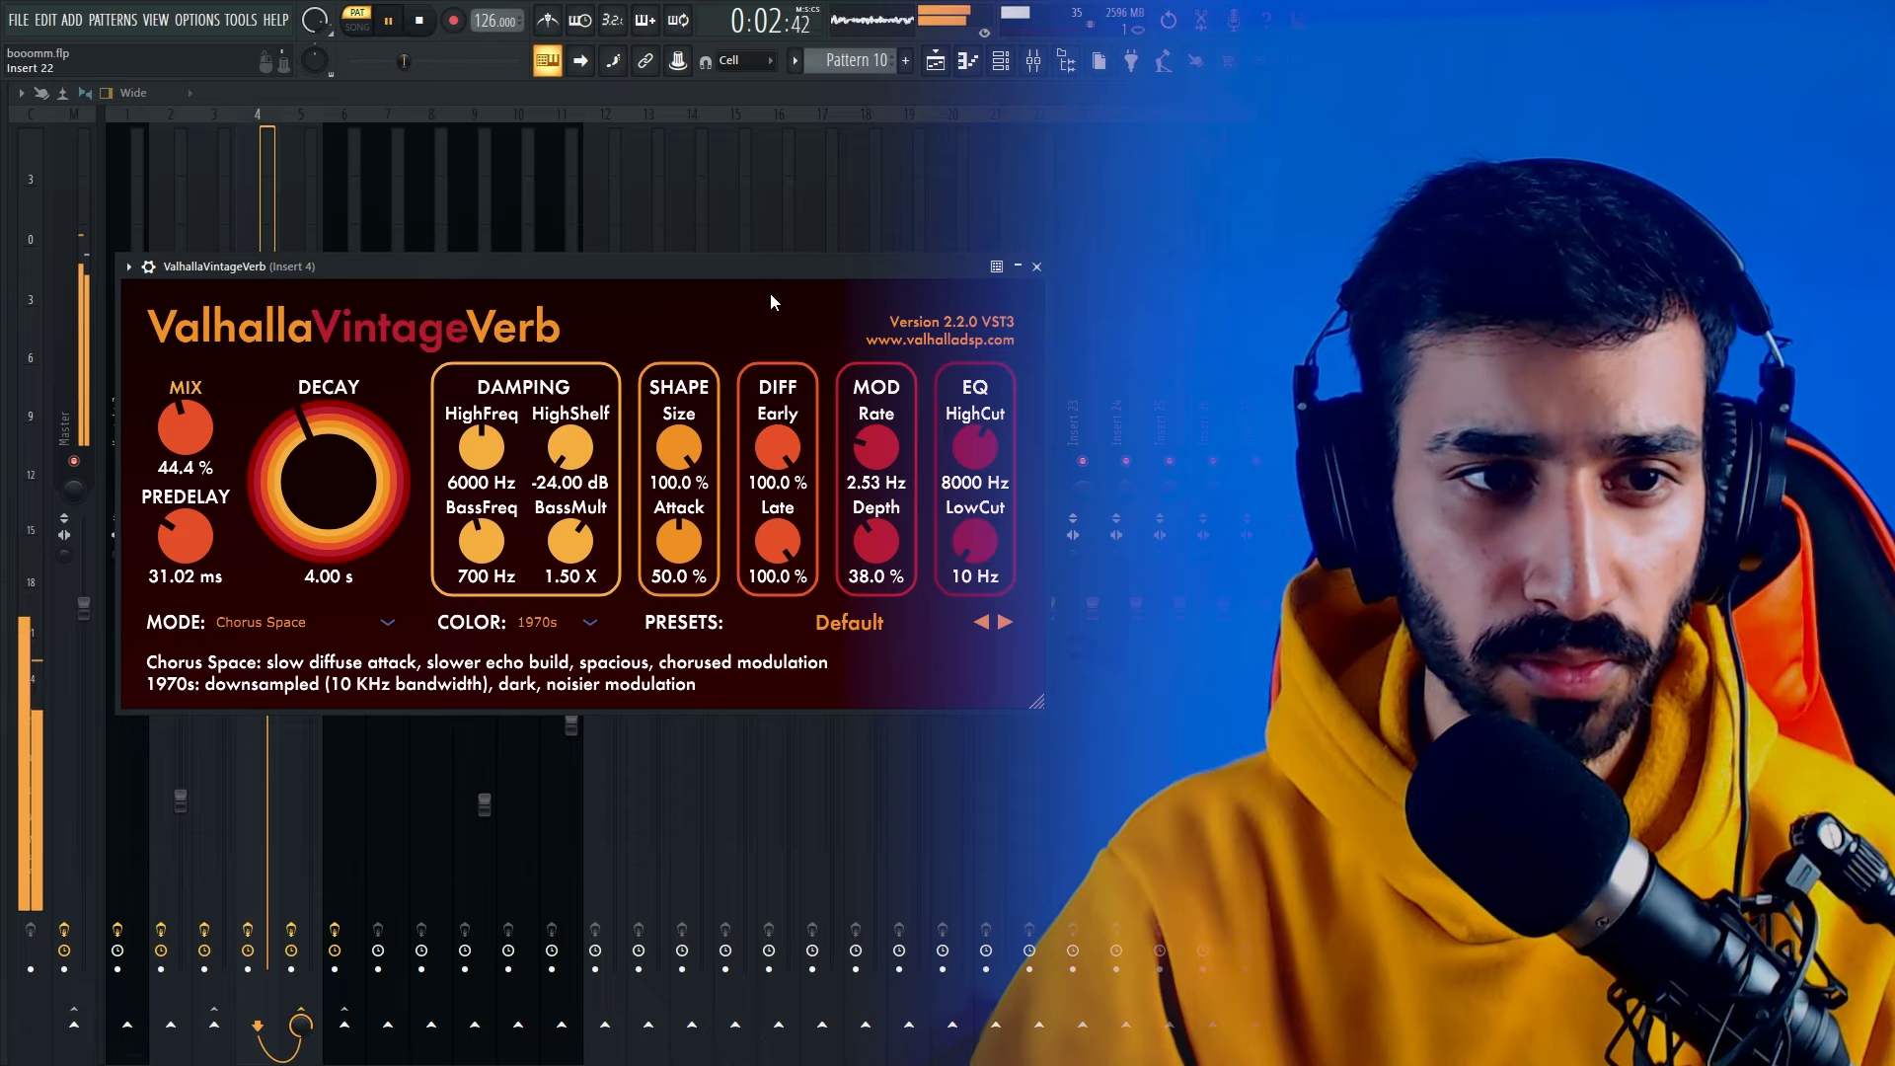
pyautogui.moveTo(770, 266); pyautogui.dragTo(745, 258)
pyautogui.press('Escape')
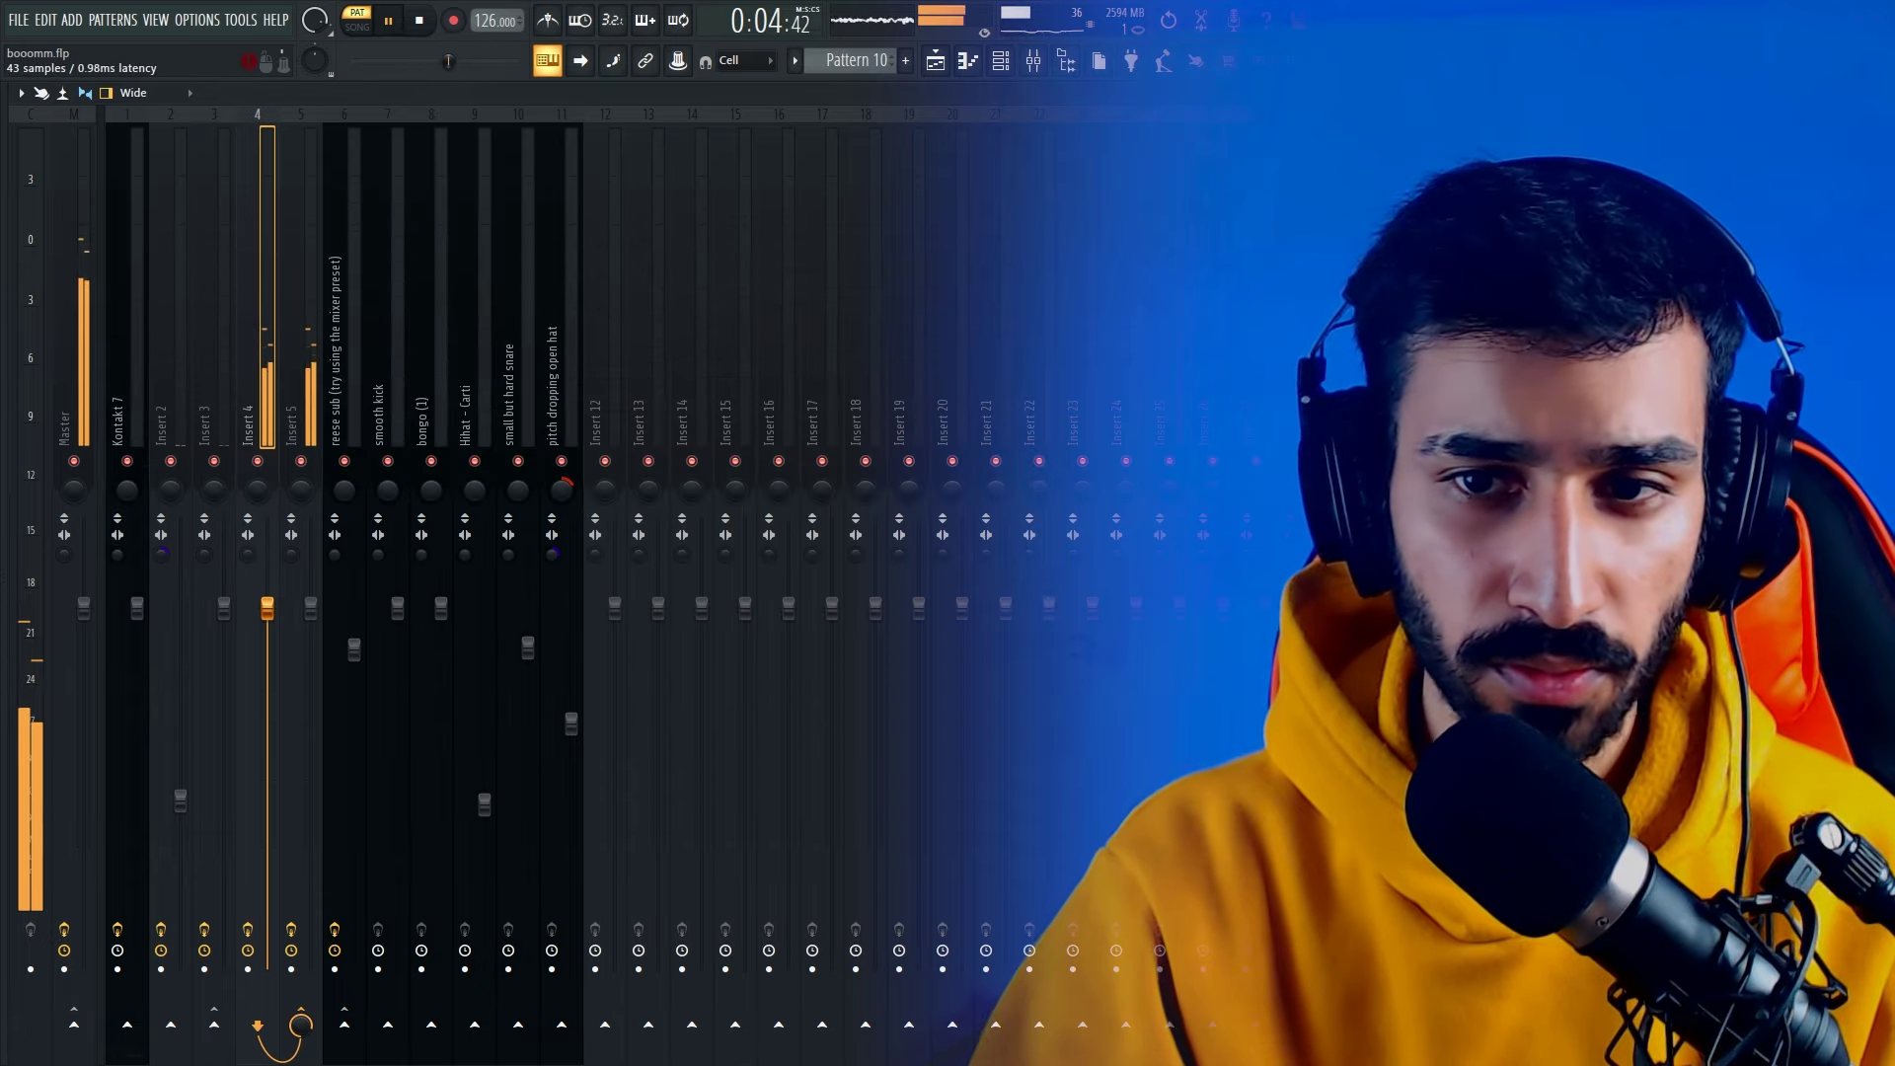
pyautogui.click(1738, 381)
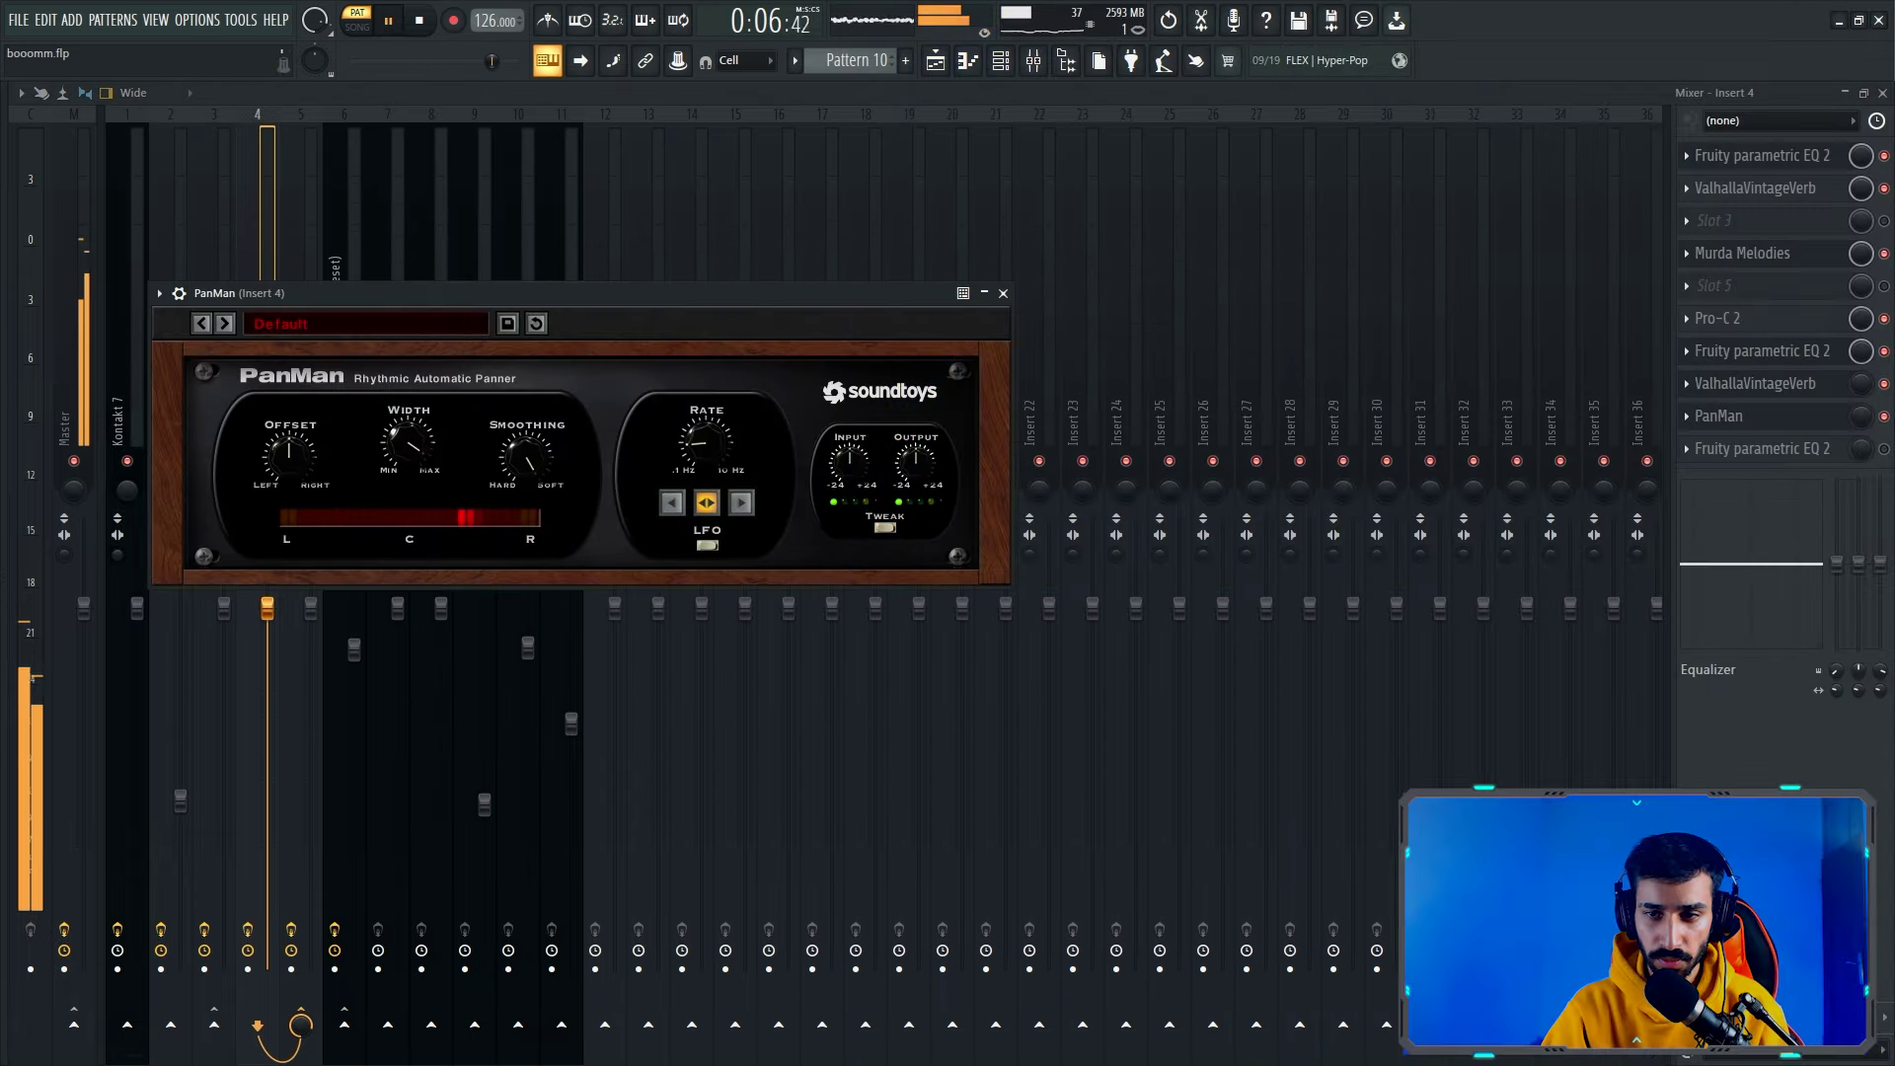
pyautogui.press('Escape')
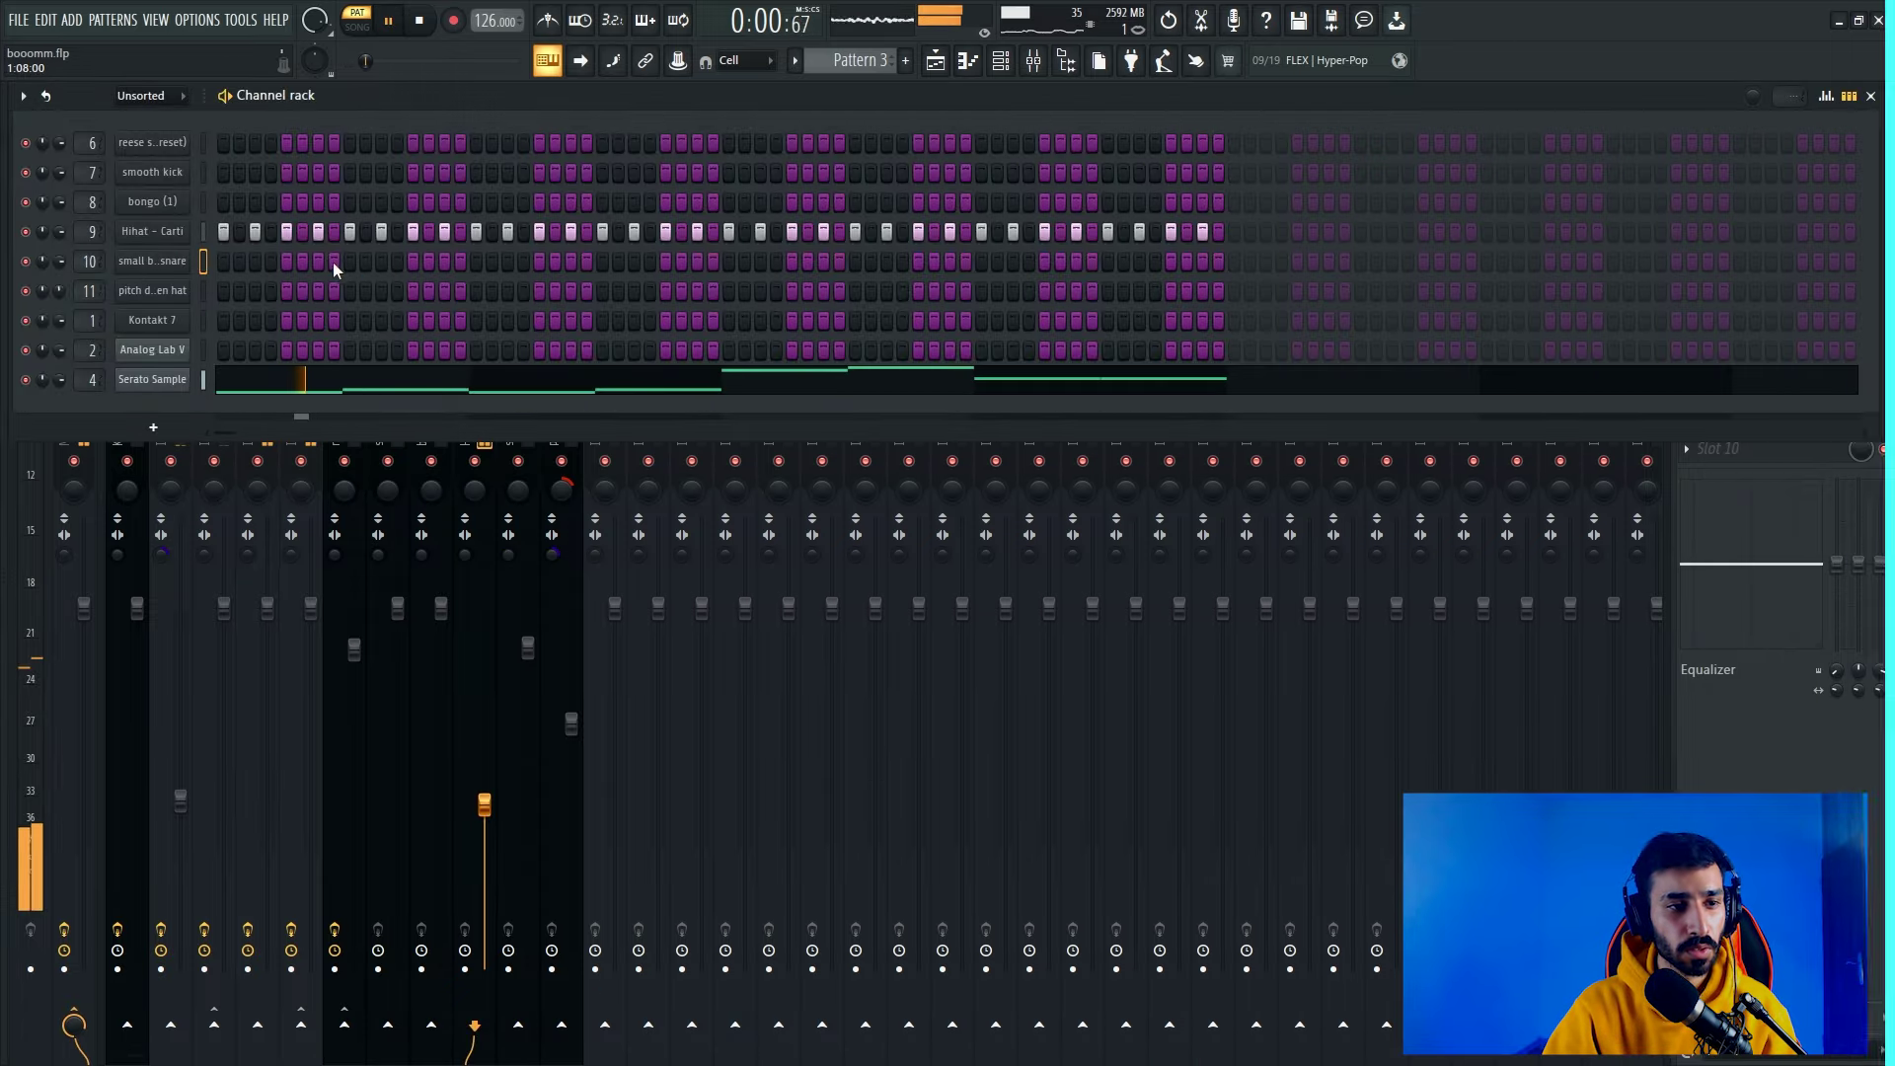
pyautogui.click(342, 260)
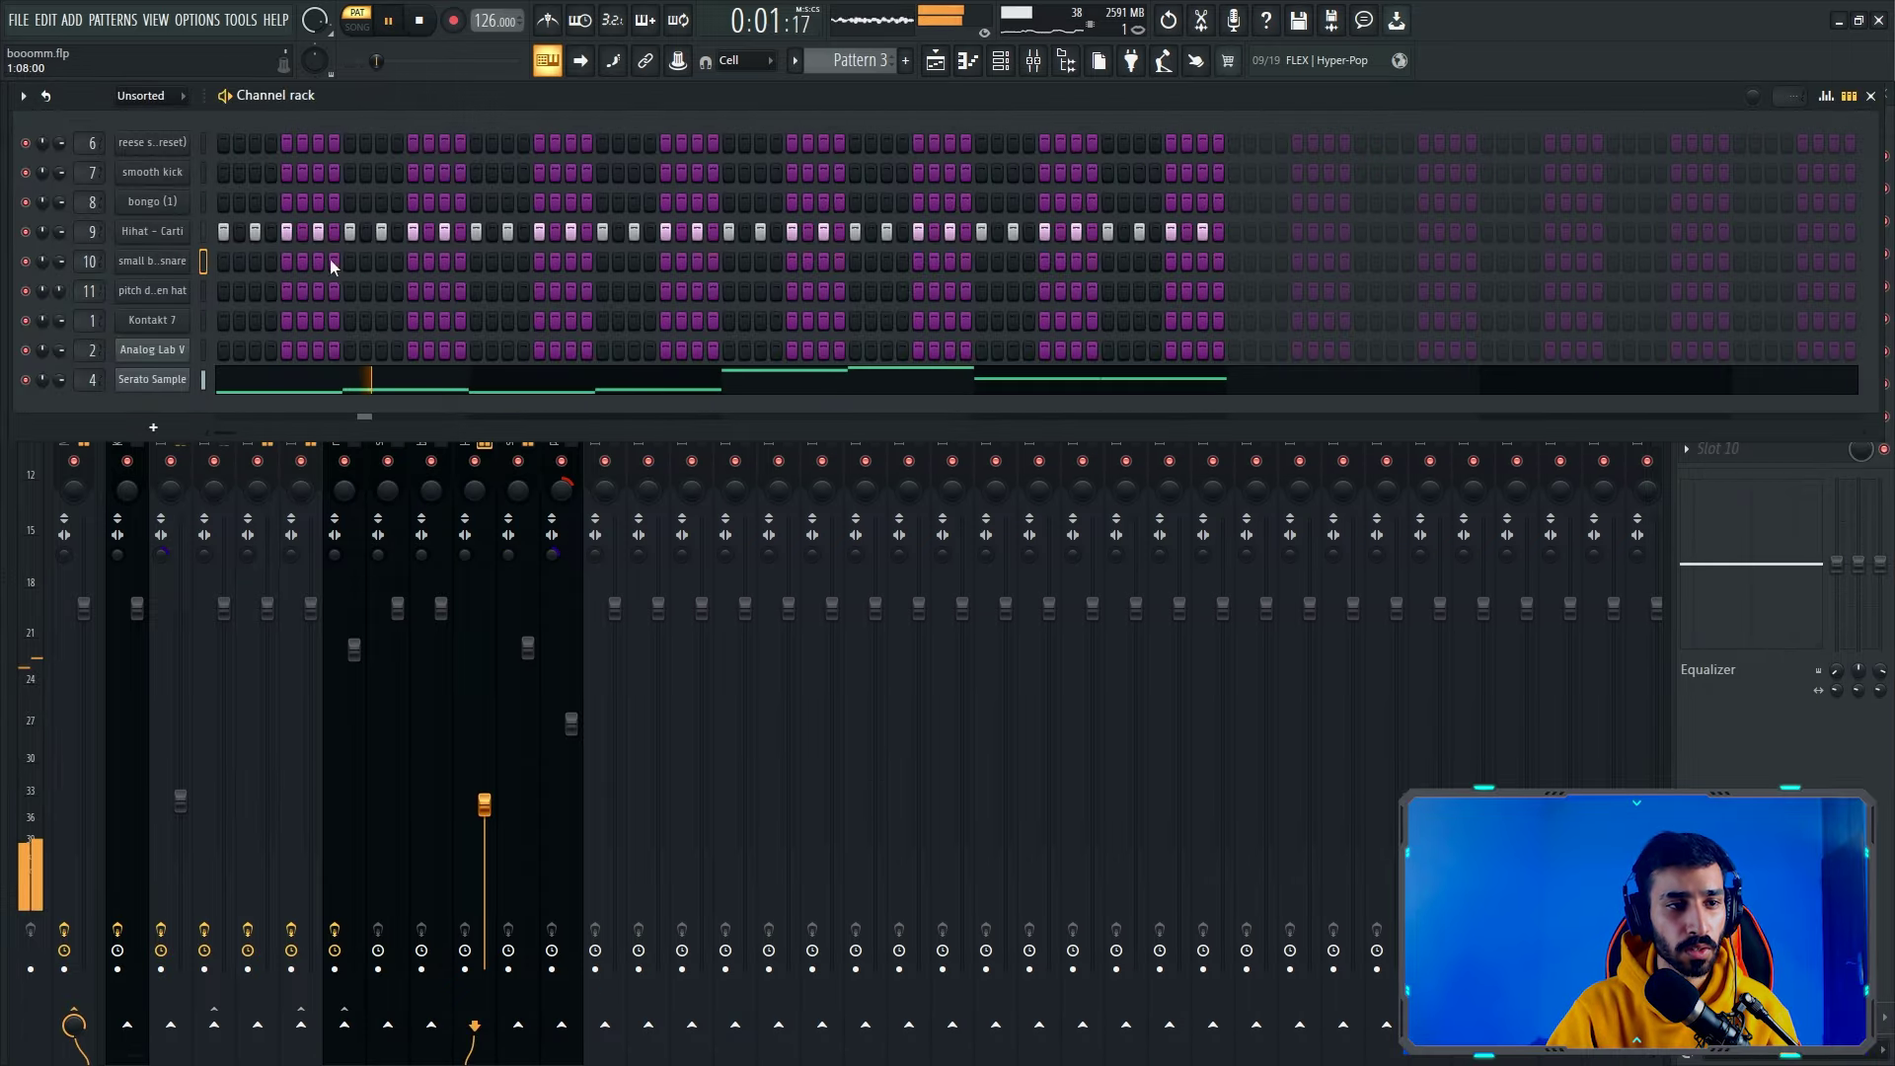
# Add snare hits on steps 9, 25, 41 and 57 and one pitched open hat hit on step 53 while the pattern plays
pyautogui.press('space')
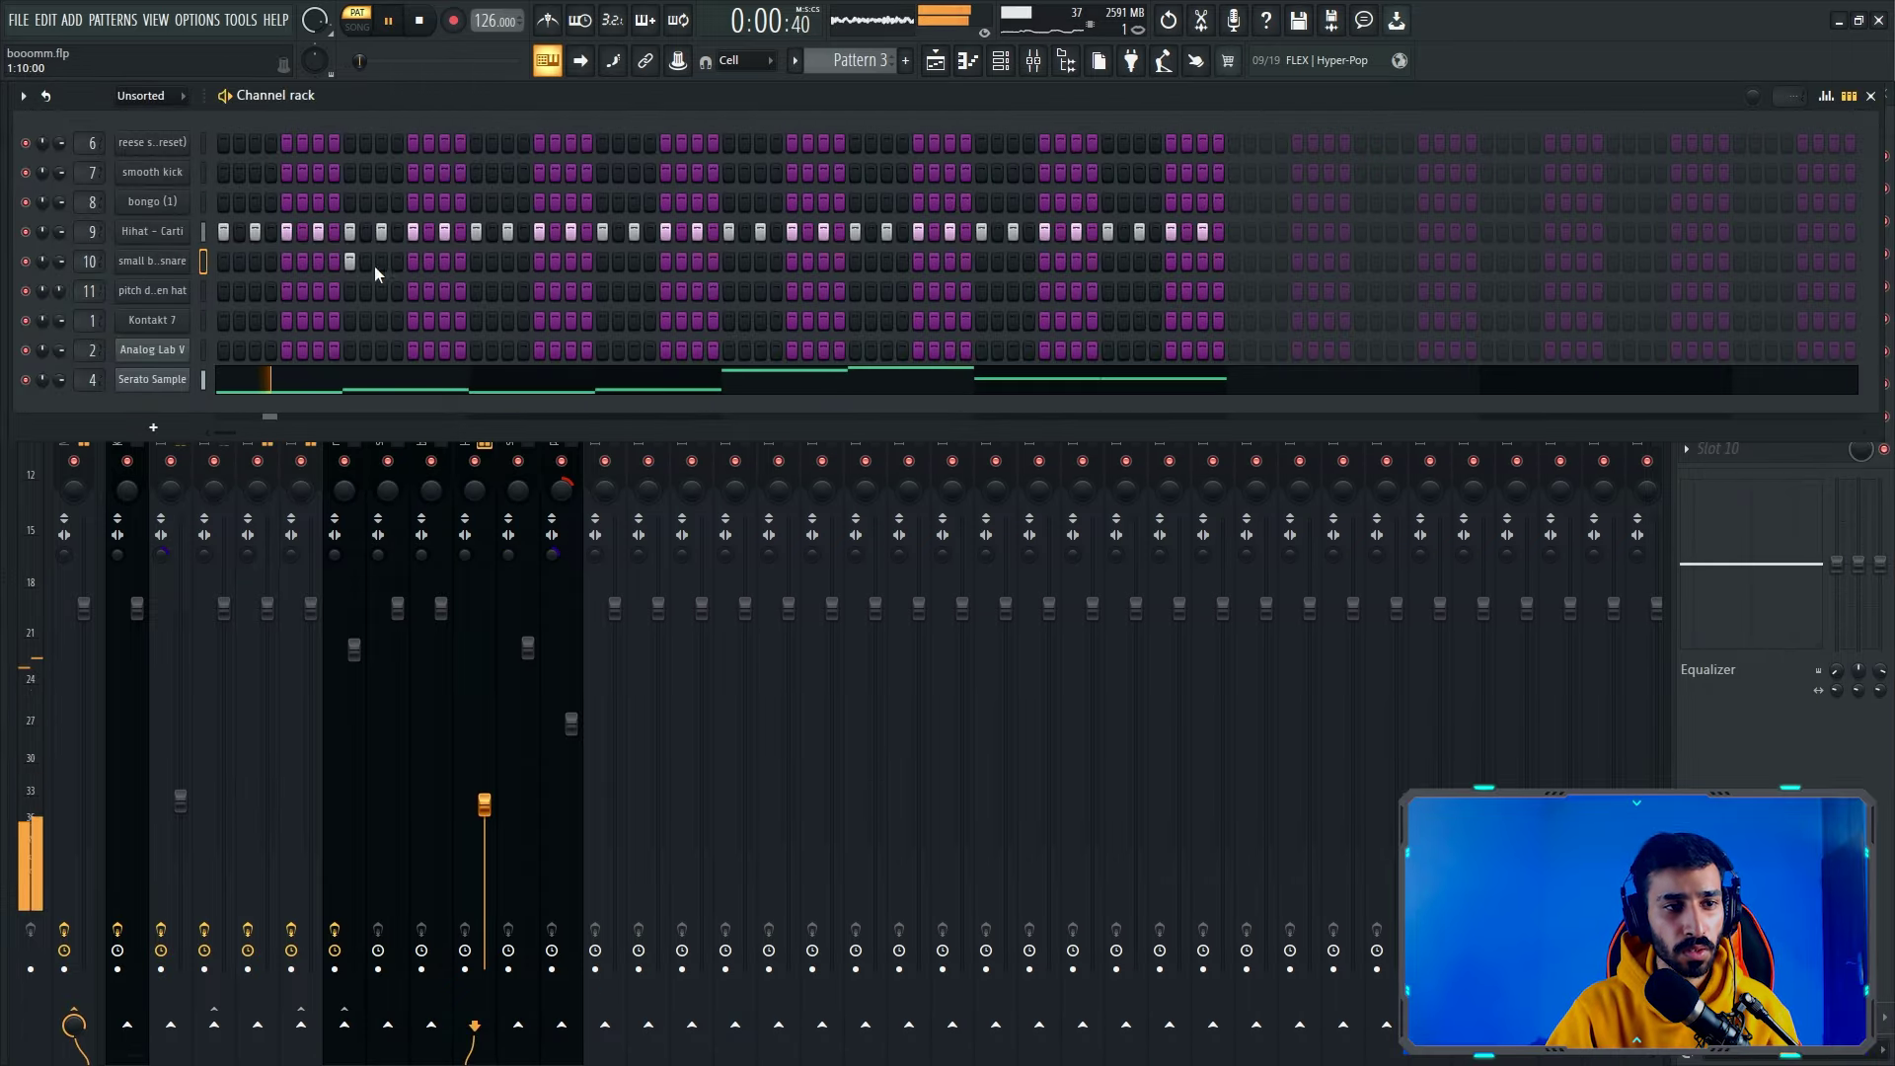
pyautogui.click(602, 260)
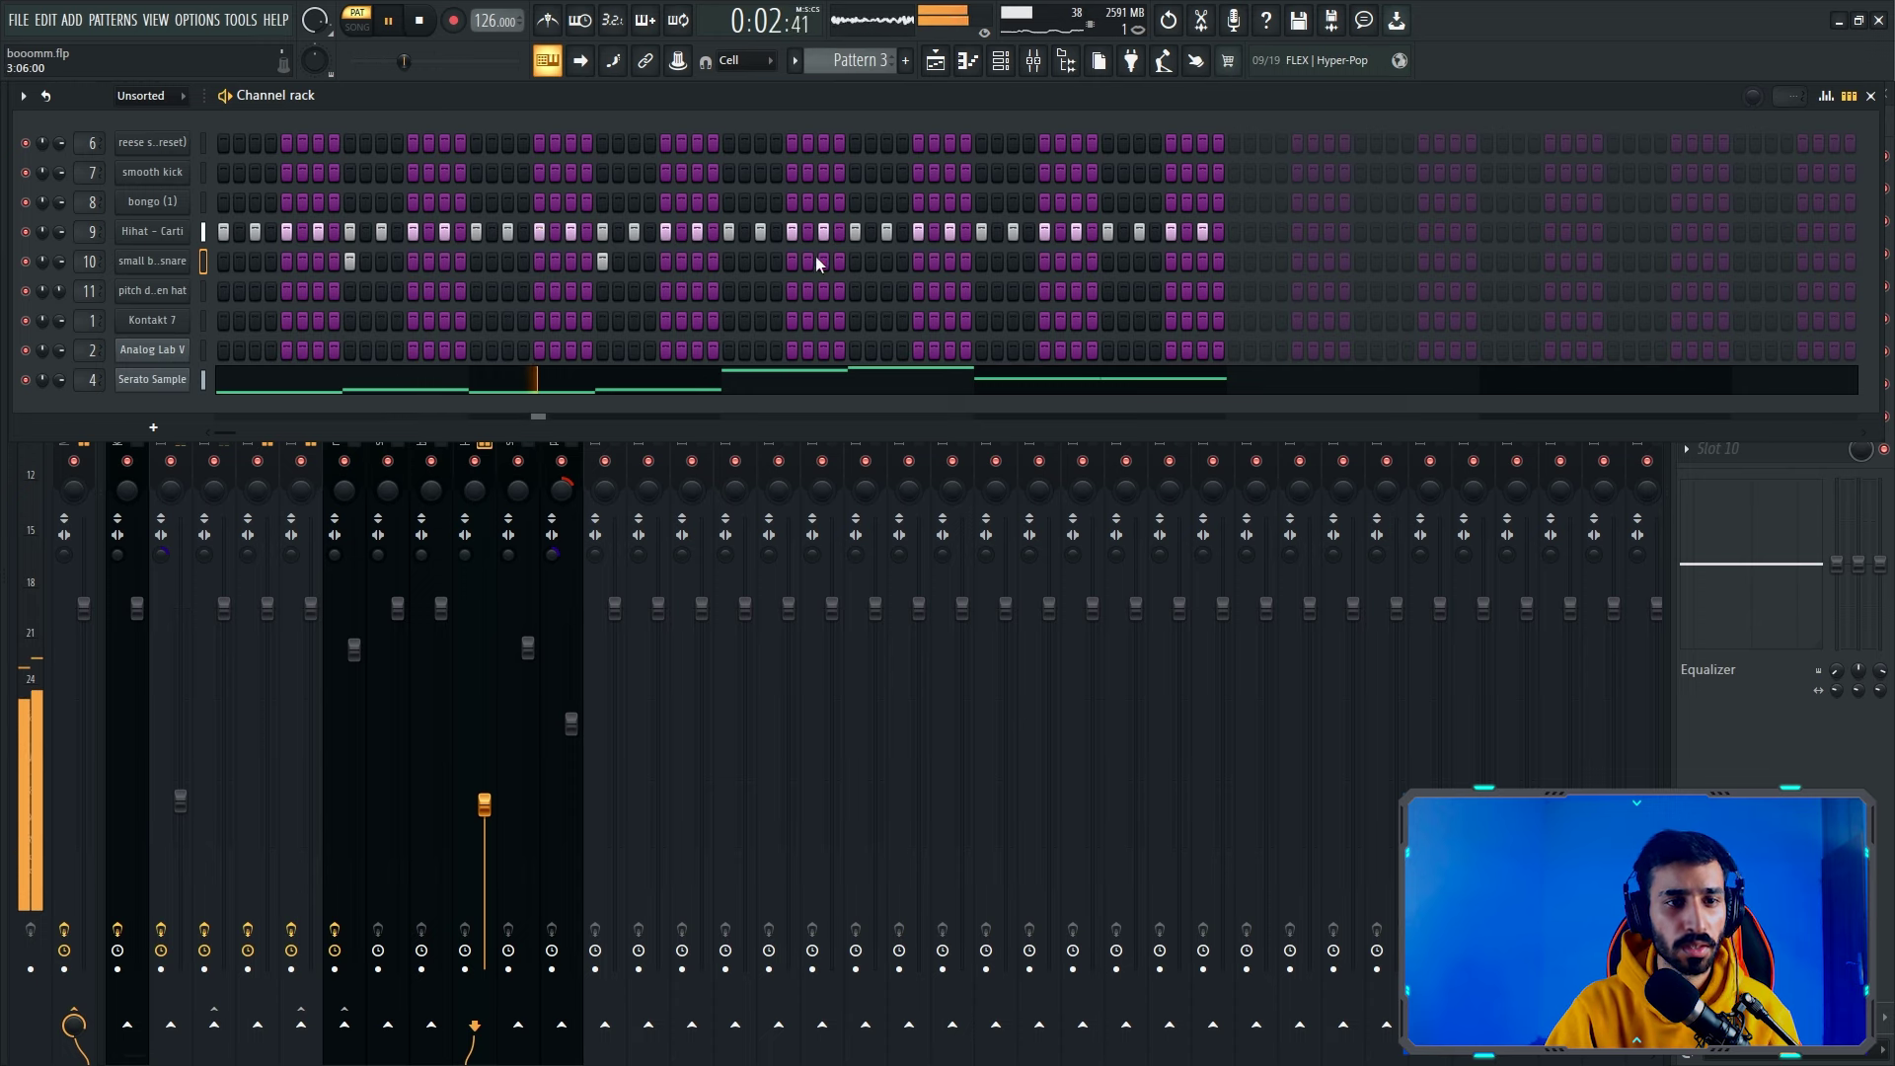
pyautogui.click(855, 261)
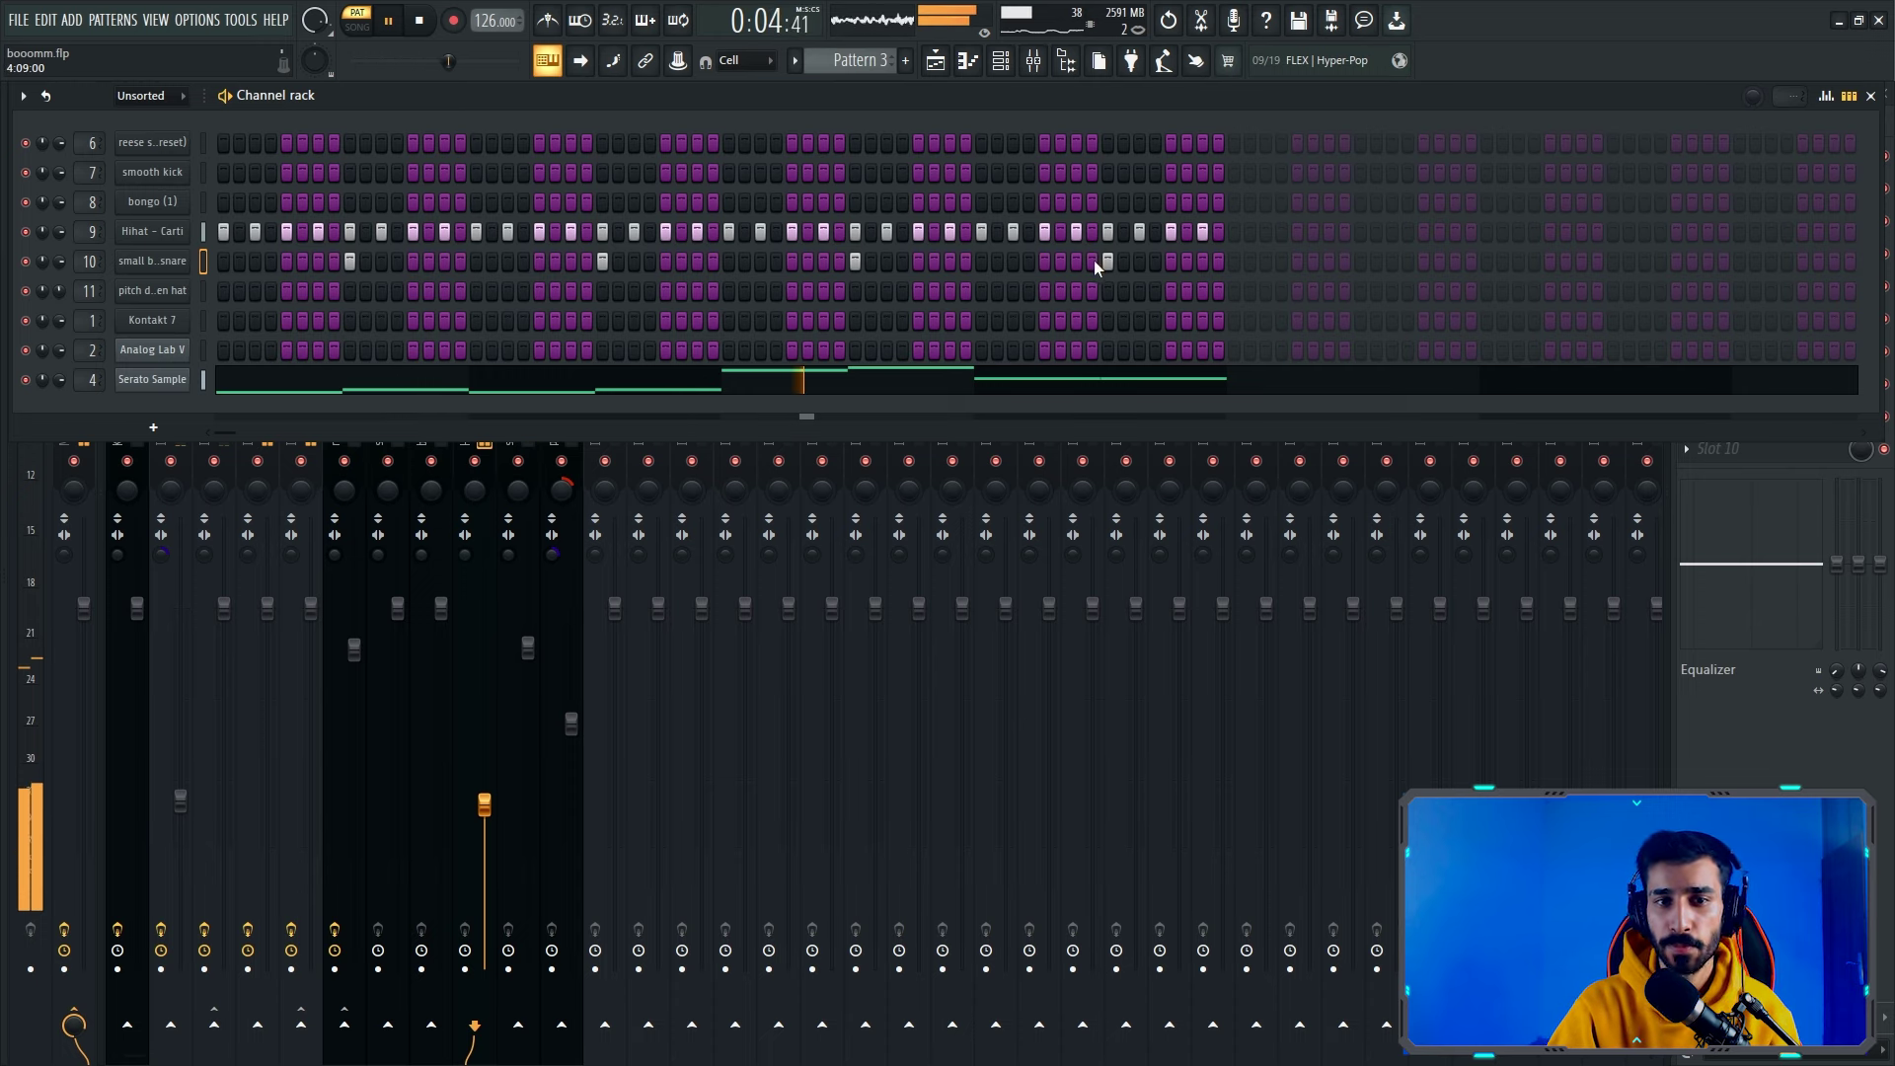
pyautogui.click(203, 292)
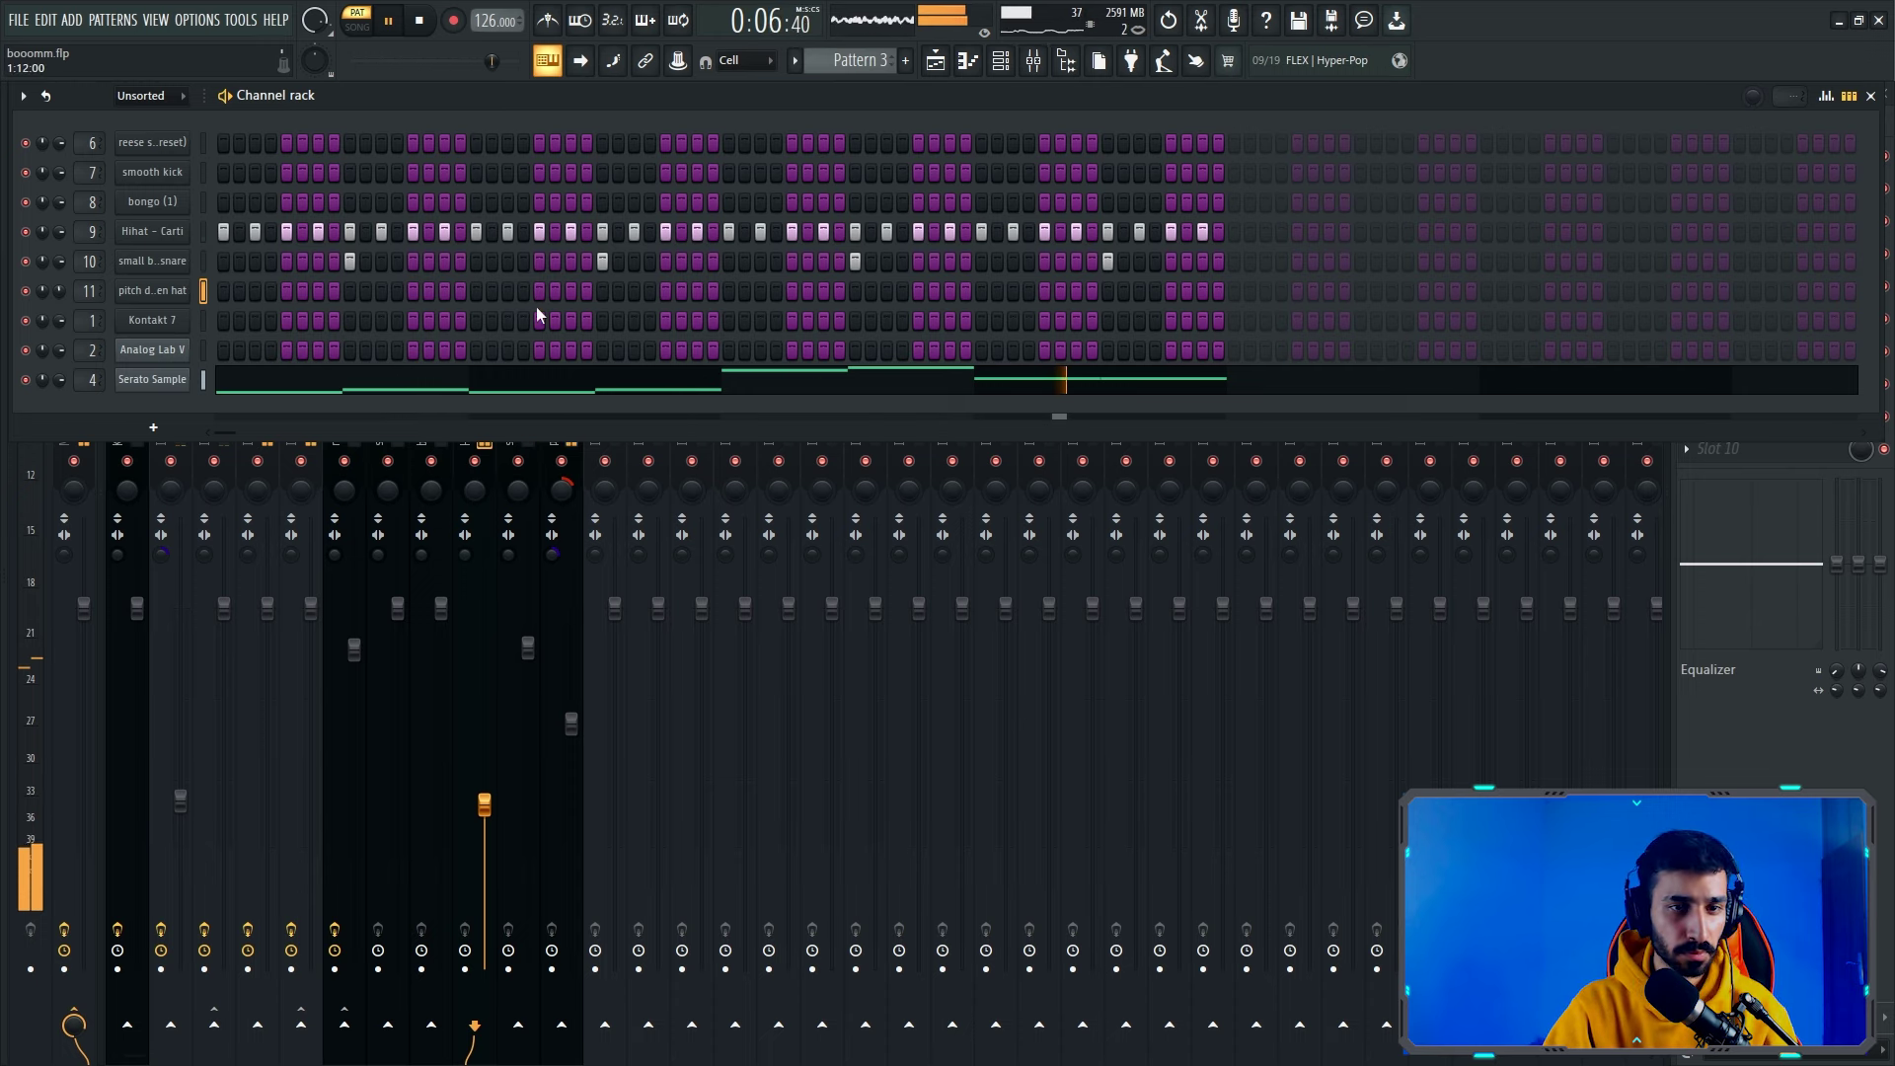
pyautogui.click(1045, 293)
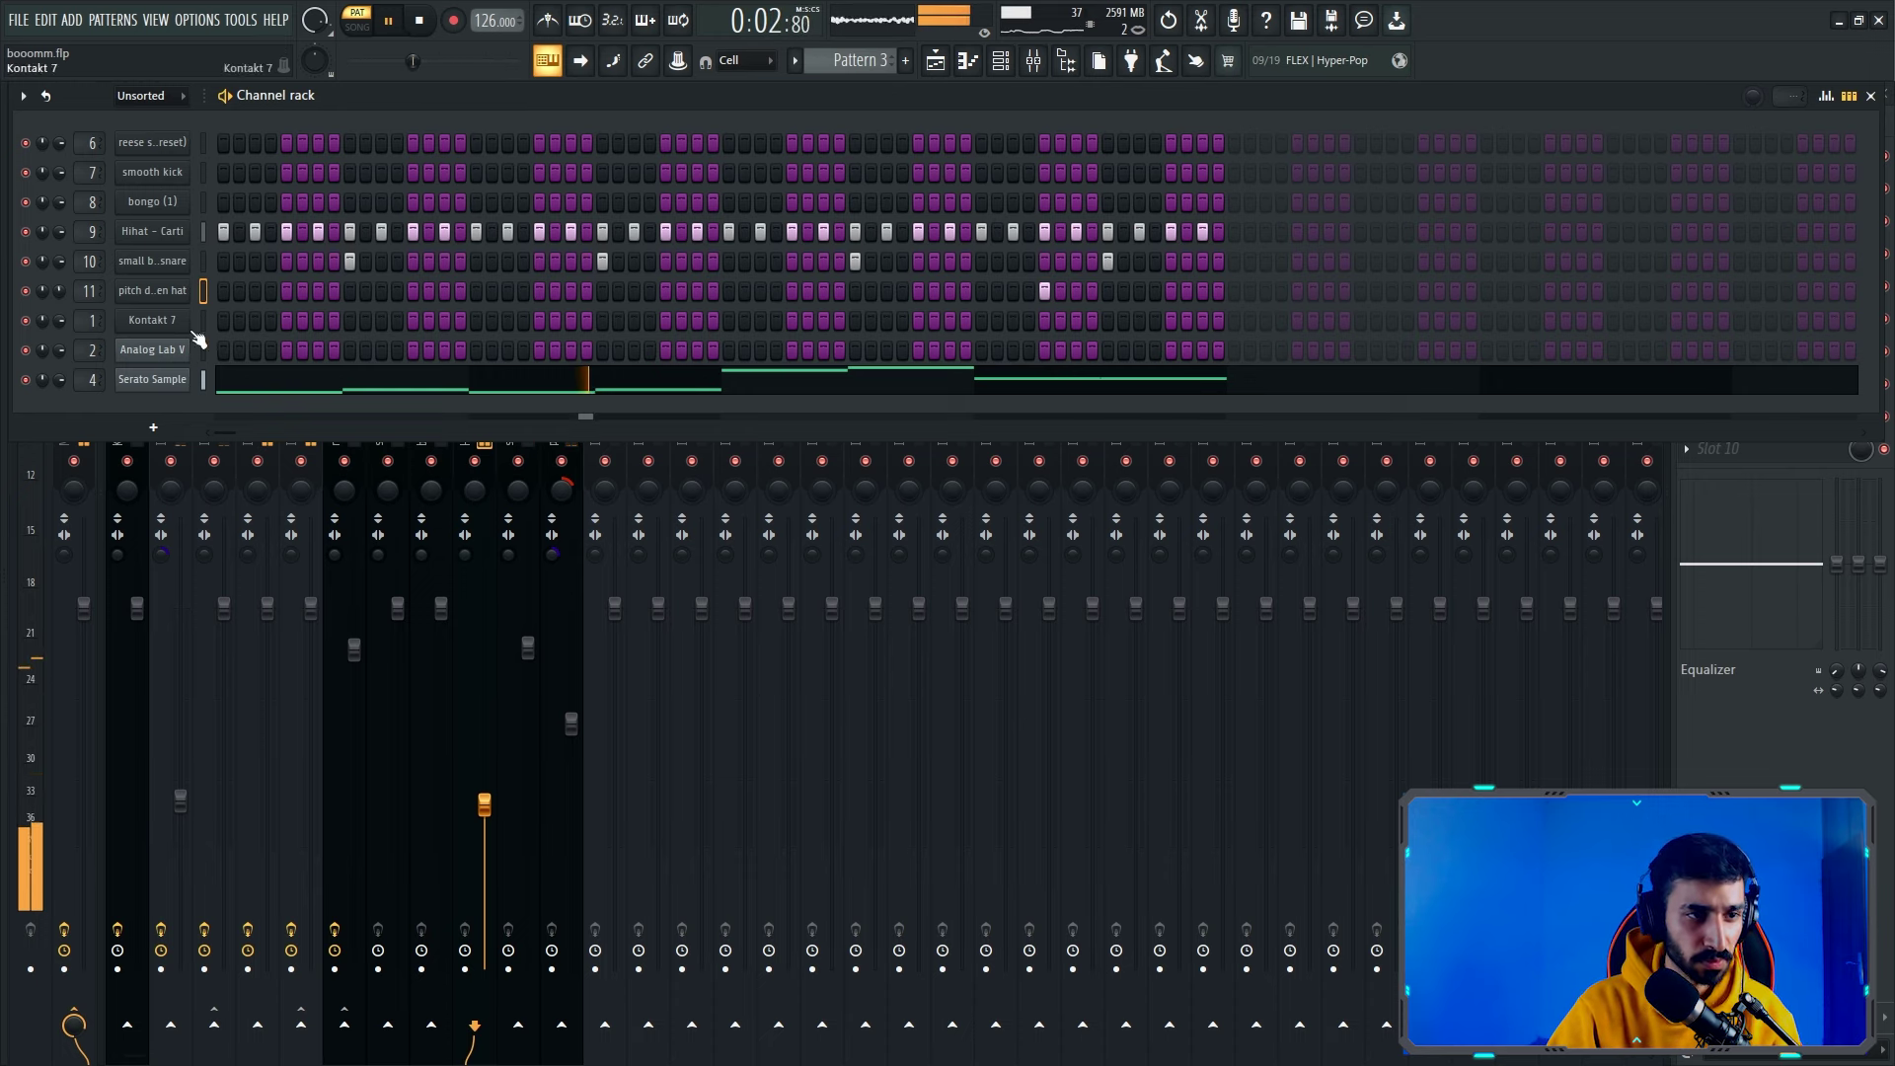
# Program the smooth kick hits in Pattern 3 and show all four bars of them in the piano roll
pyautogui.click(203, 203)
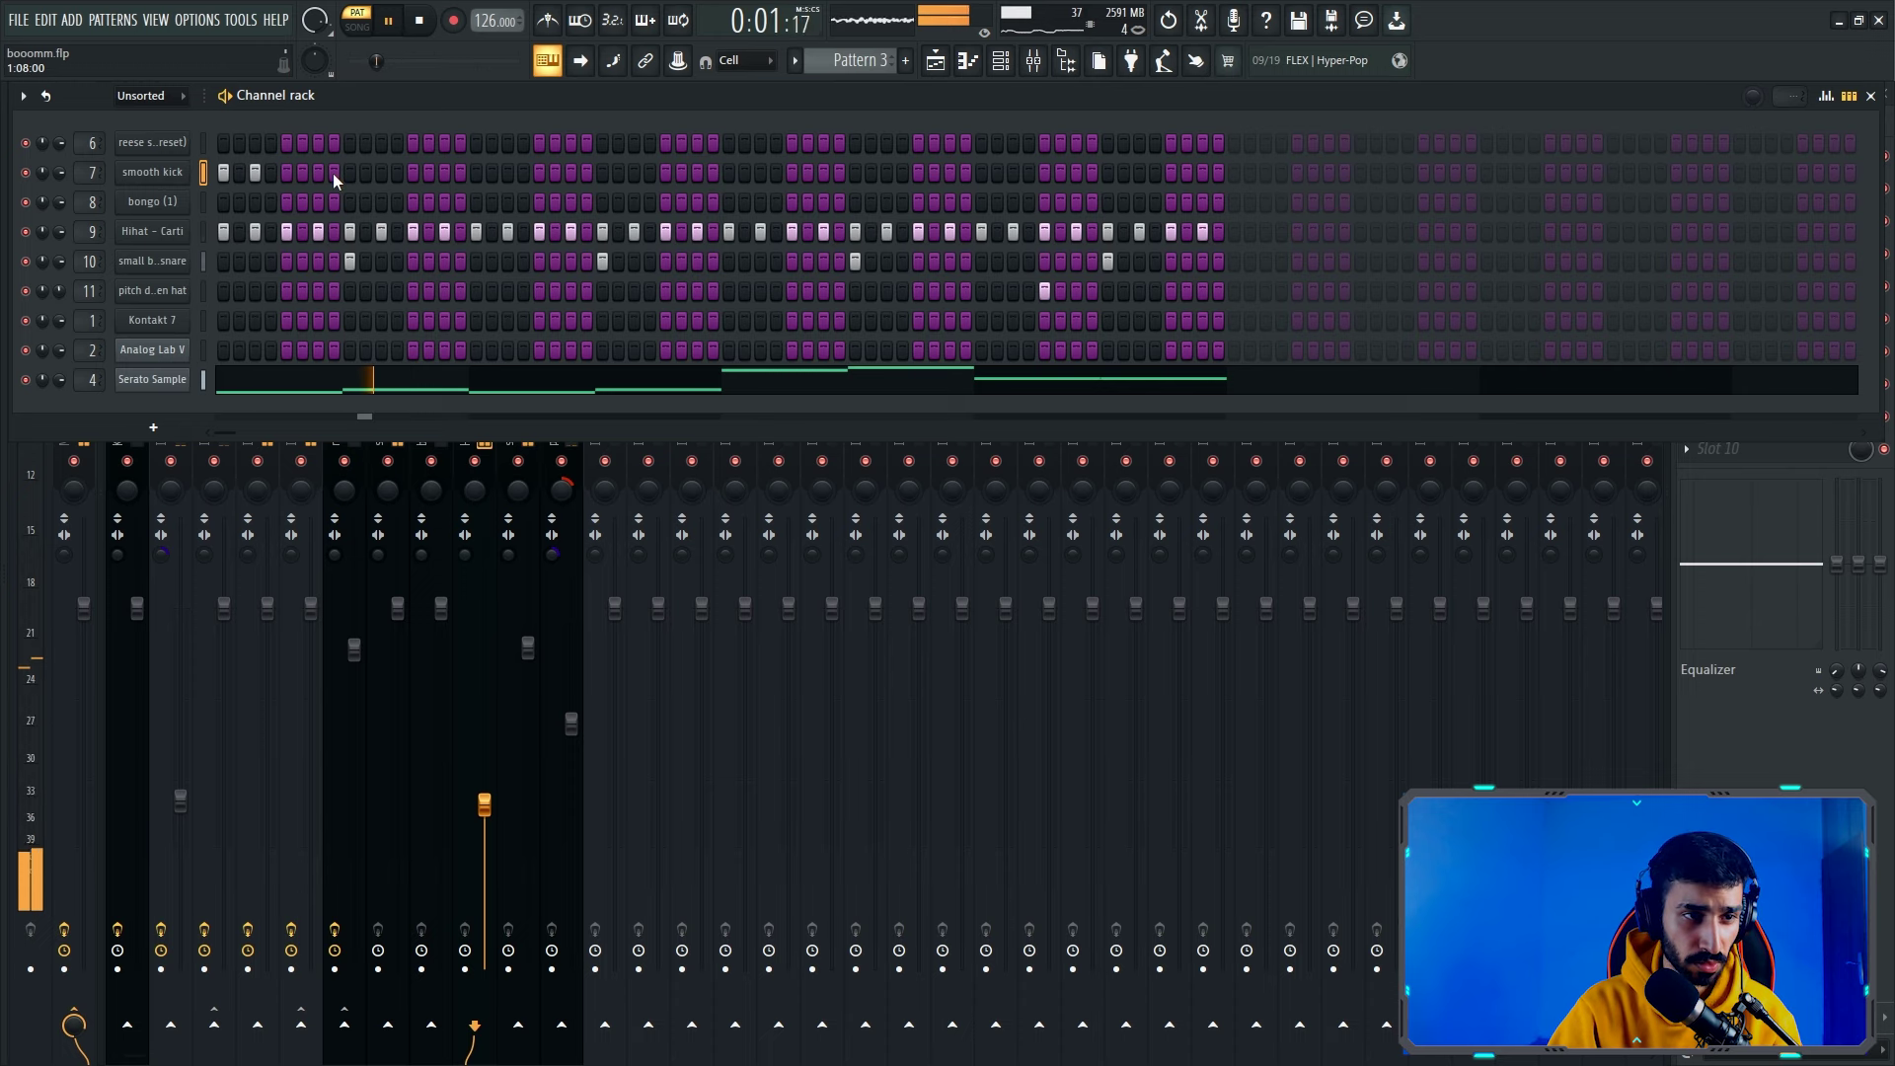
pyautogui.click(383, 172)
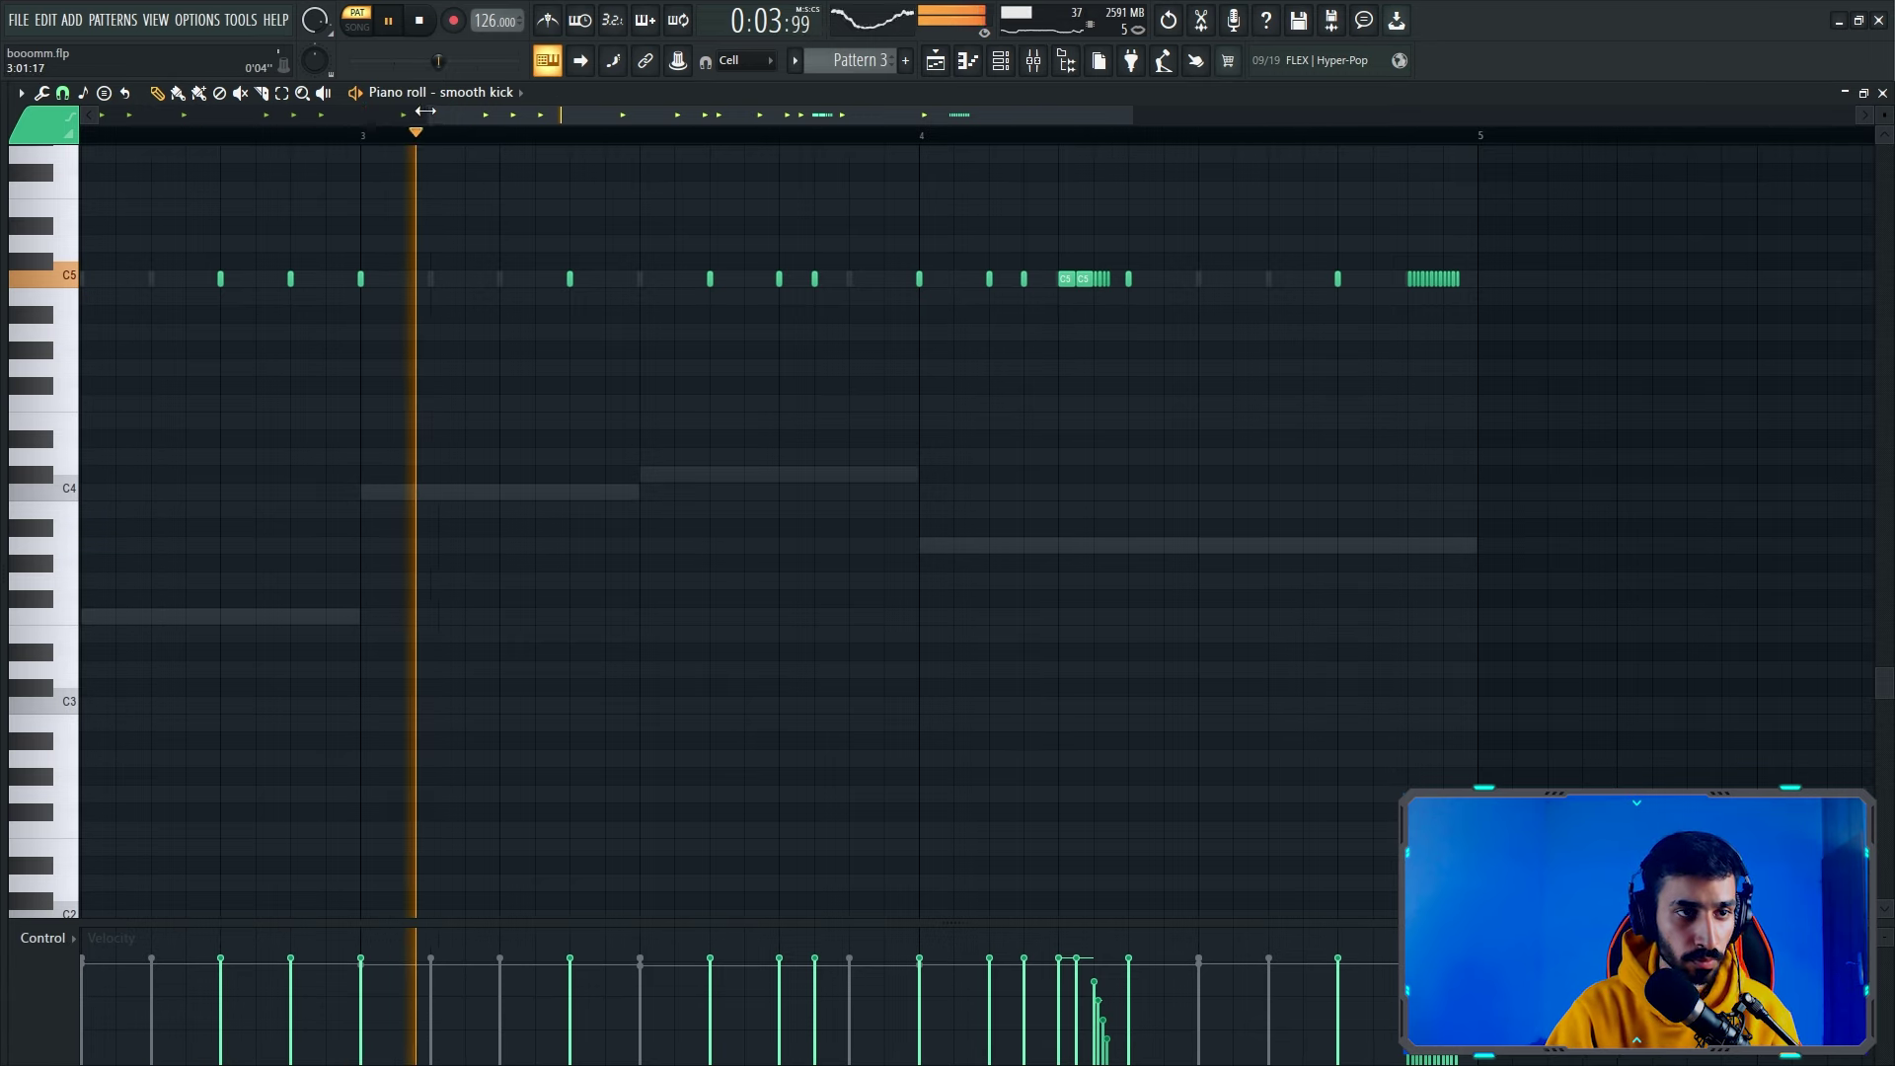
pyautogui.moveTo(431, 115); pyautogui.dragTo(81, 116)
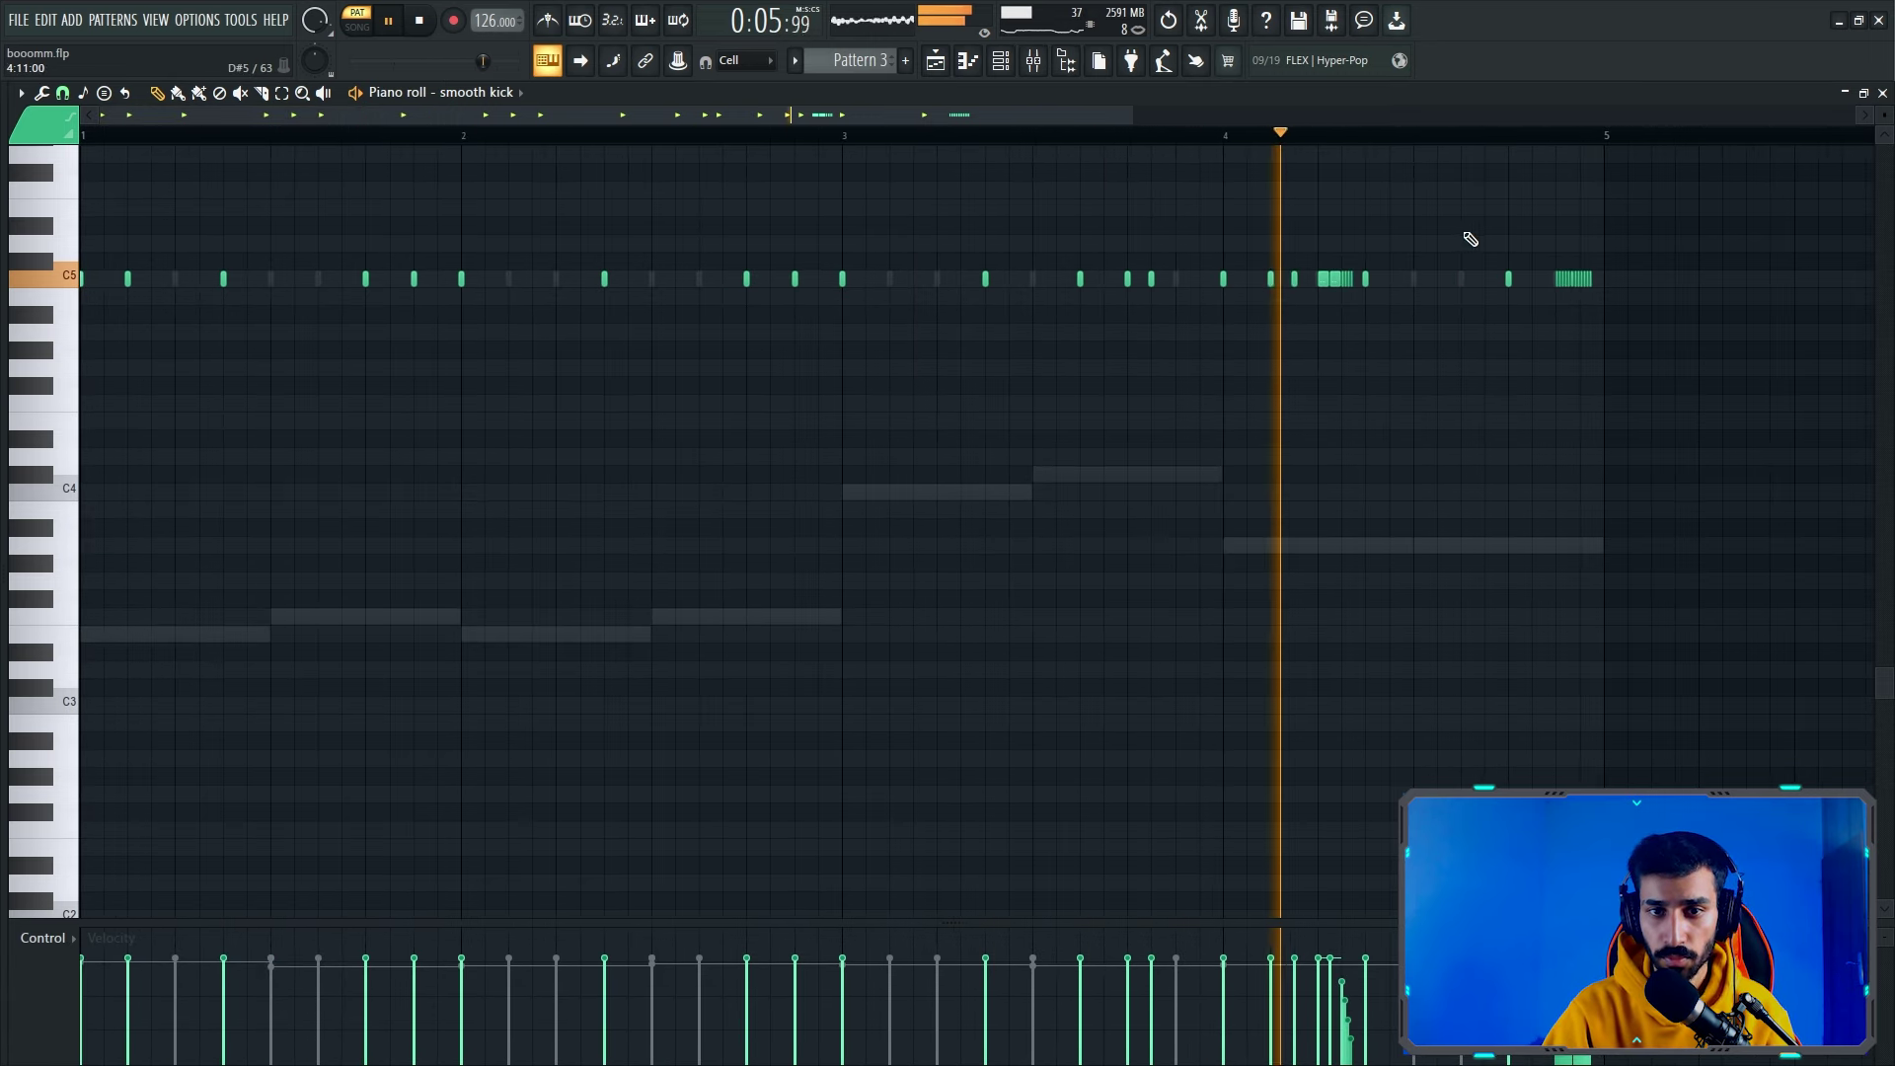
# Select the fast kick notes at the end of bar 4, apply the chopper with the Default pattern, and deselect them
pyautogui.moveTo(1607, 266); pyautogui.dragTo(1548, 308)
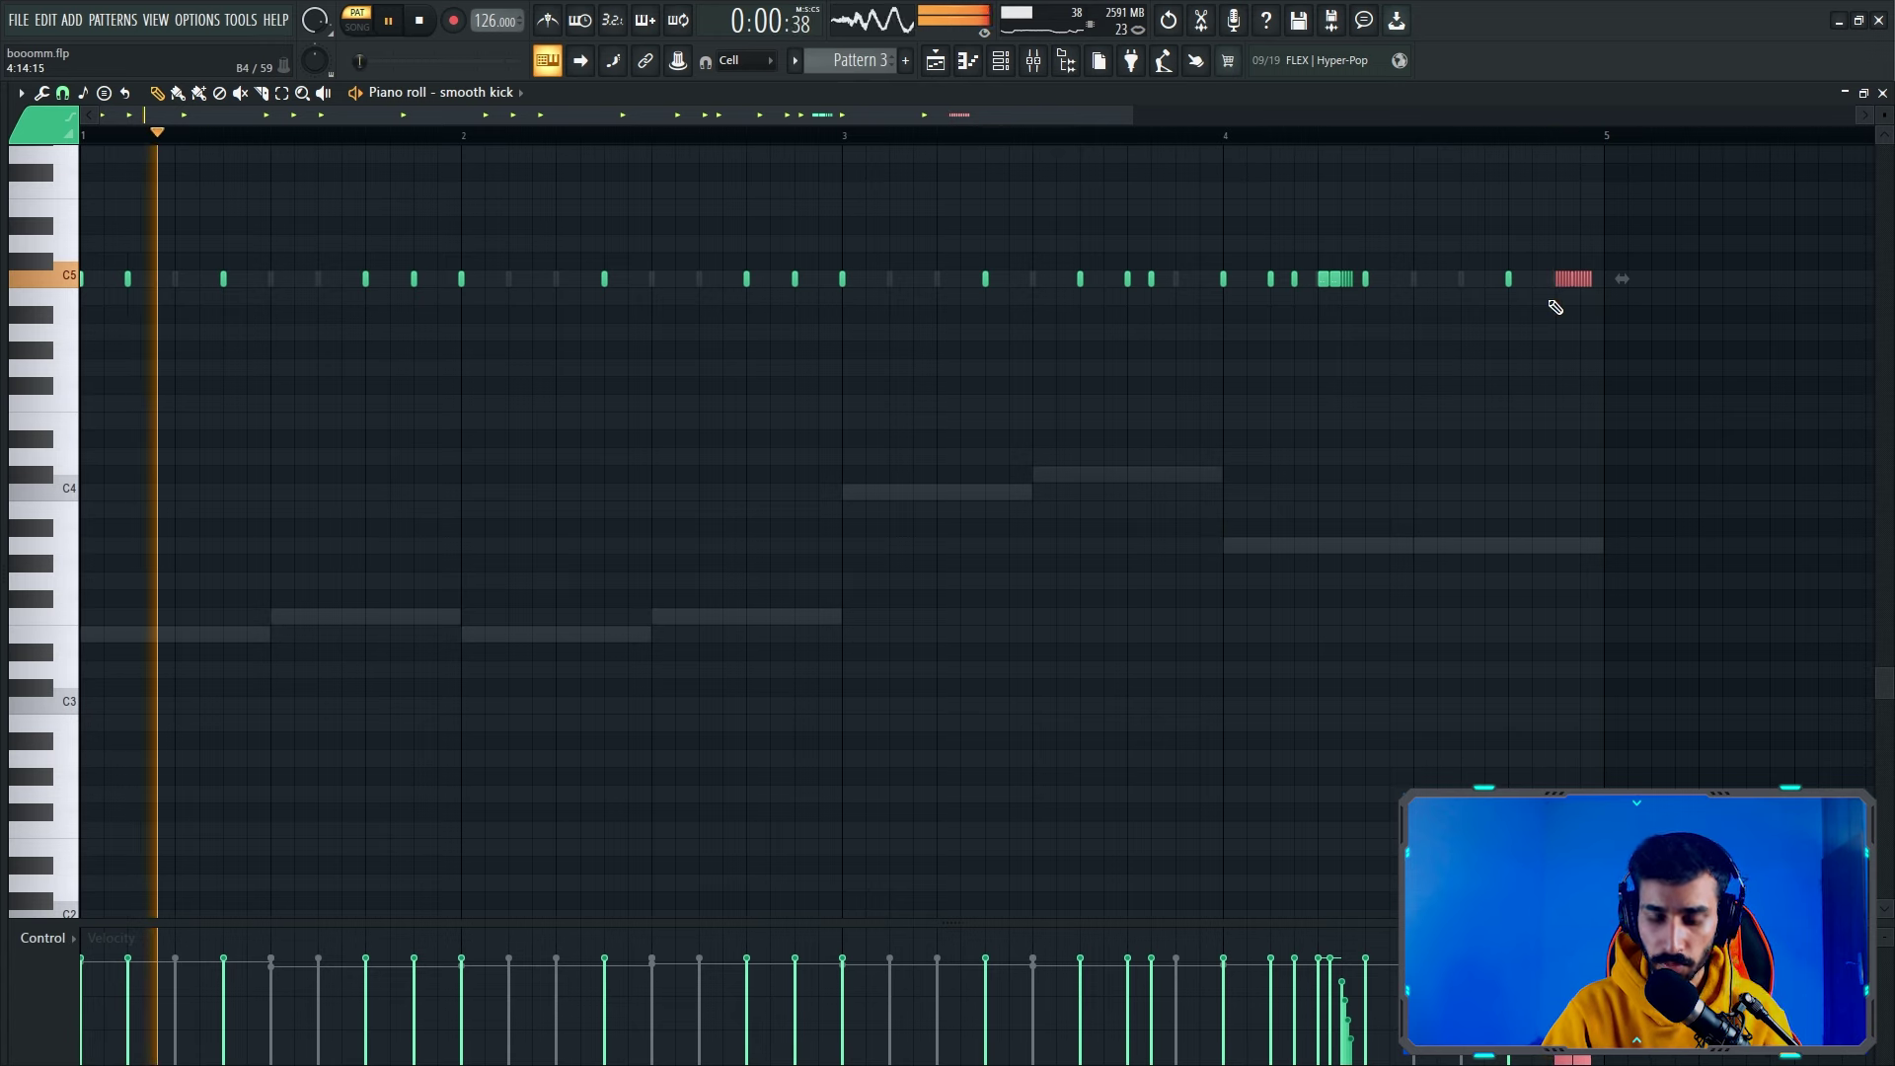
pyautogui.hotkey('alt', 'u')
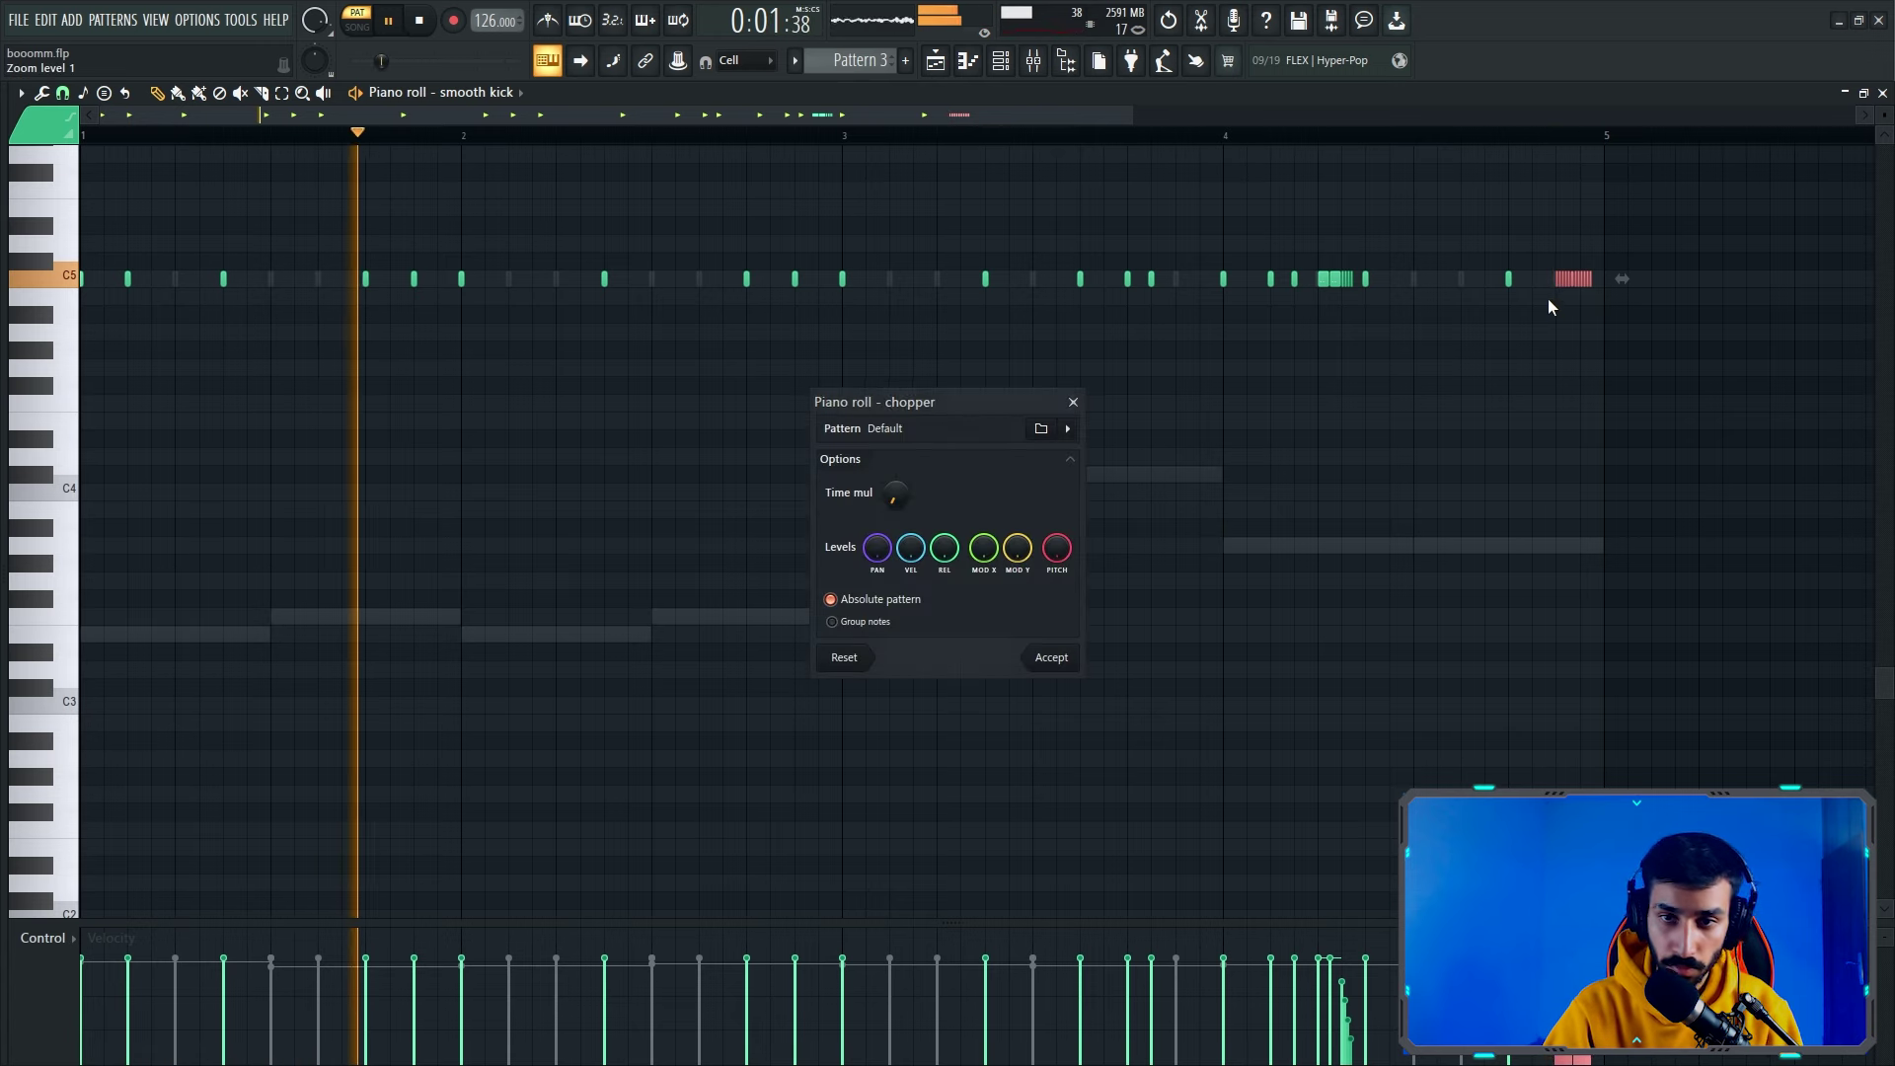
pyautogui.click(1059, 659)
pyautogui.hotkey('ctrl', 'd')
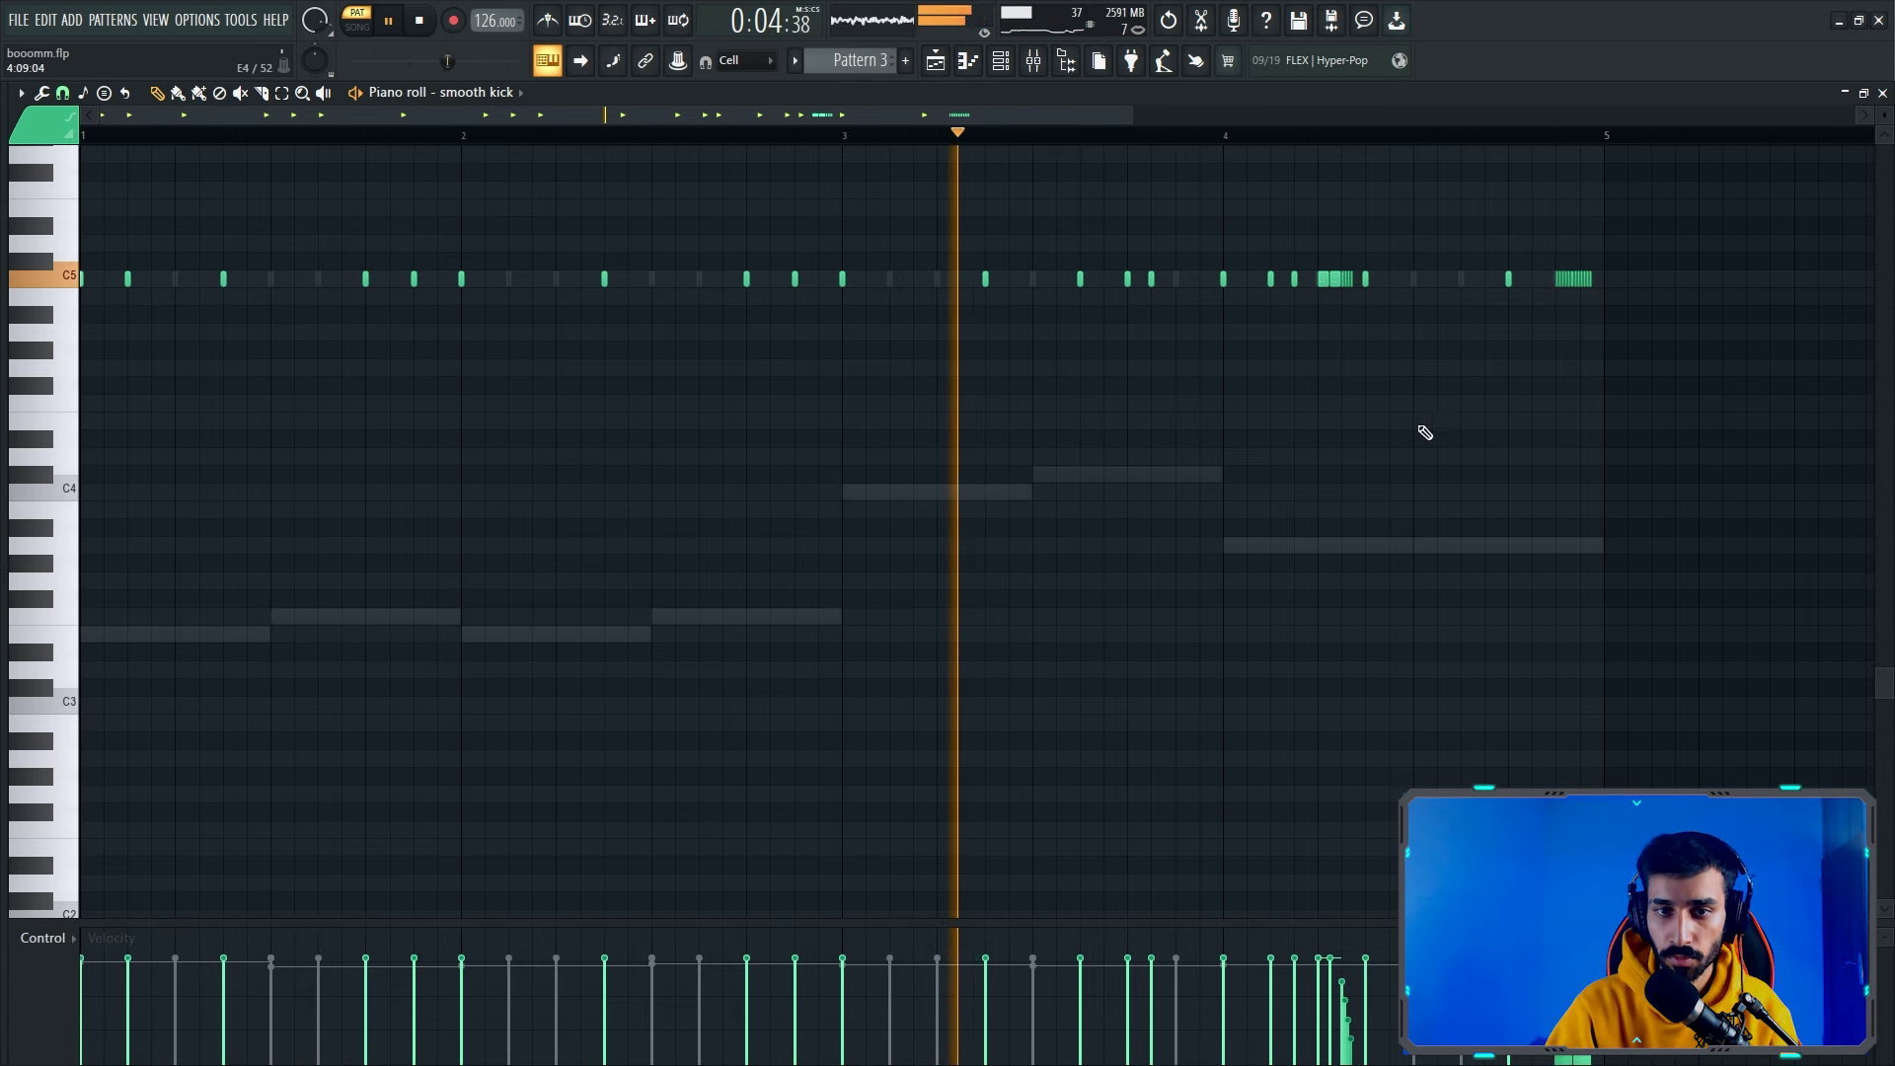
# Draw a G#4 kick note at the end of bar 4 and chop it into a fast roll
pyautogui.click(1569, 353)
pyautogui.moveTo(1648, 352); pyautogui.dragTo(1552, 378)
pyautogui.hotkey('alt', 'u')
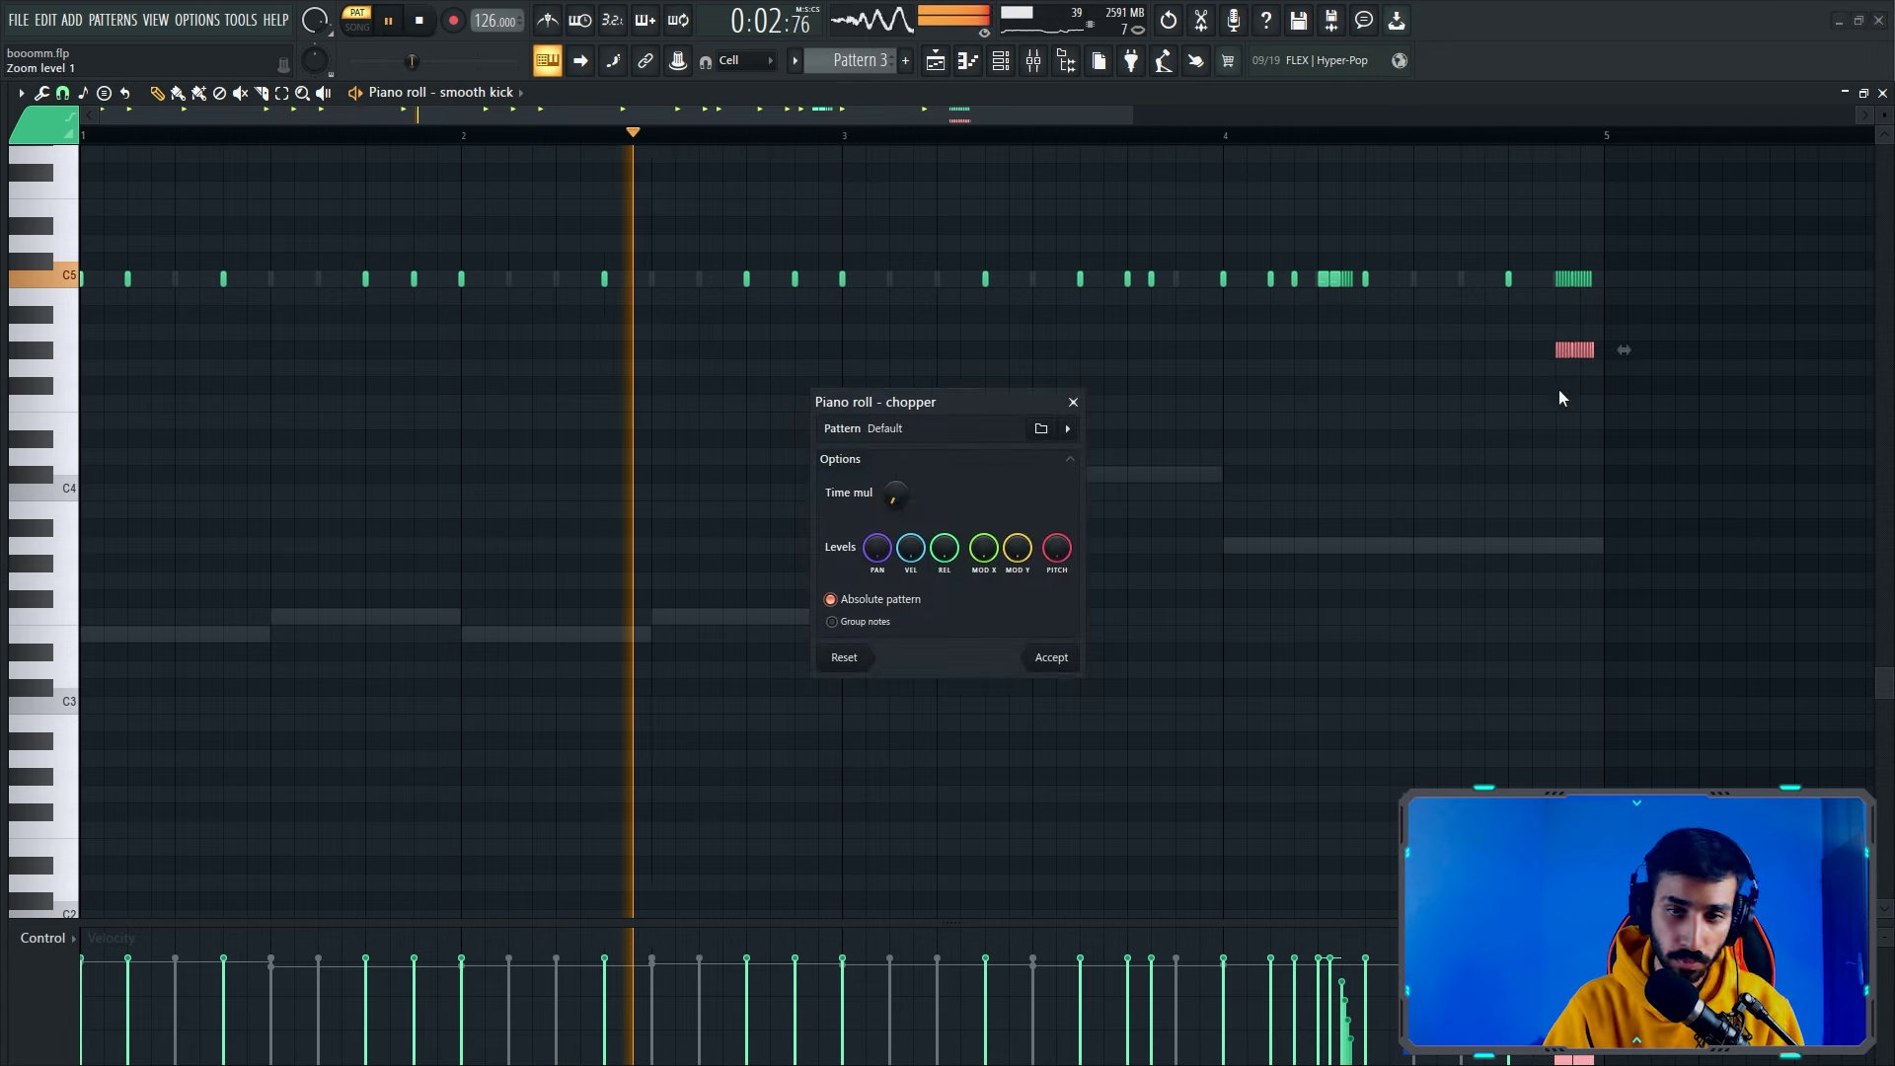
pyautogui.press('Escape')
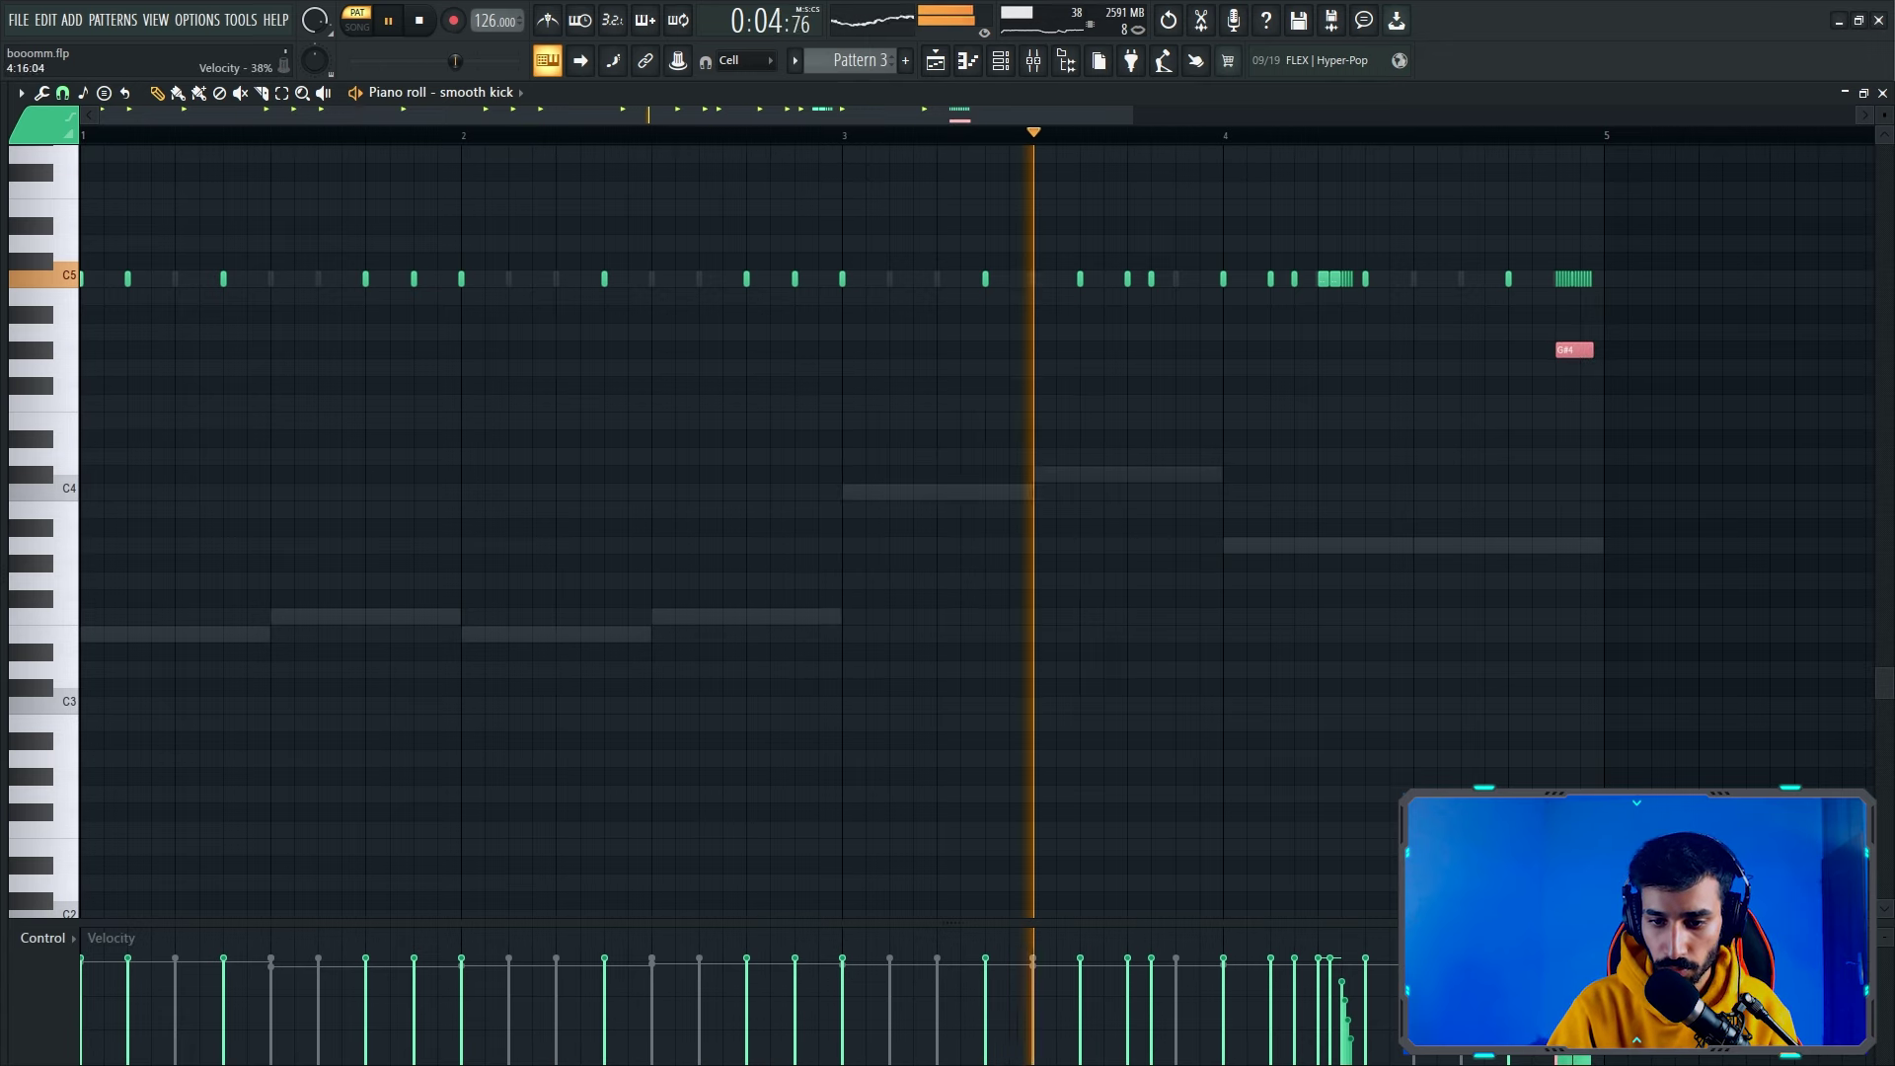
pyautogui.hotkey('alt', 'u')
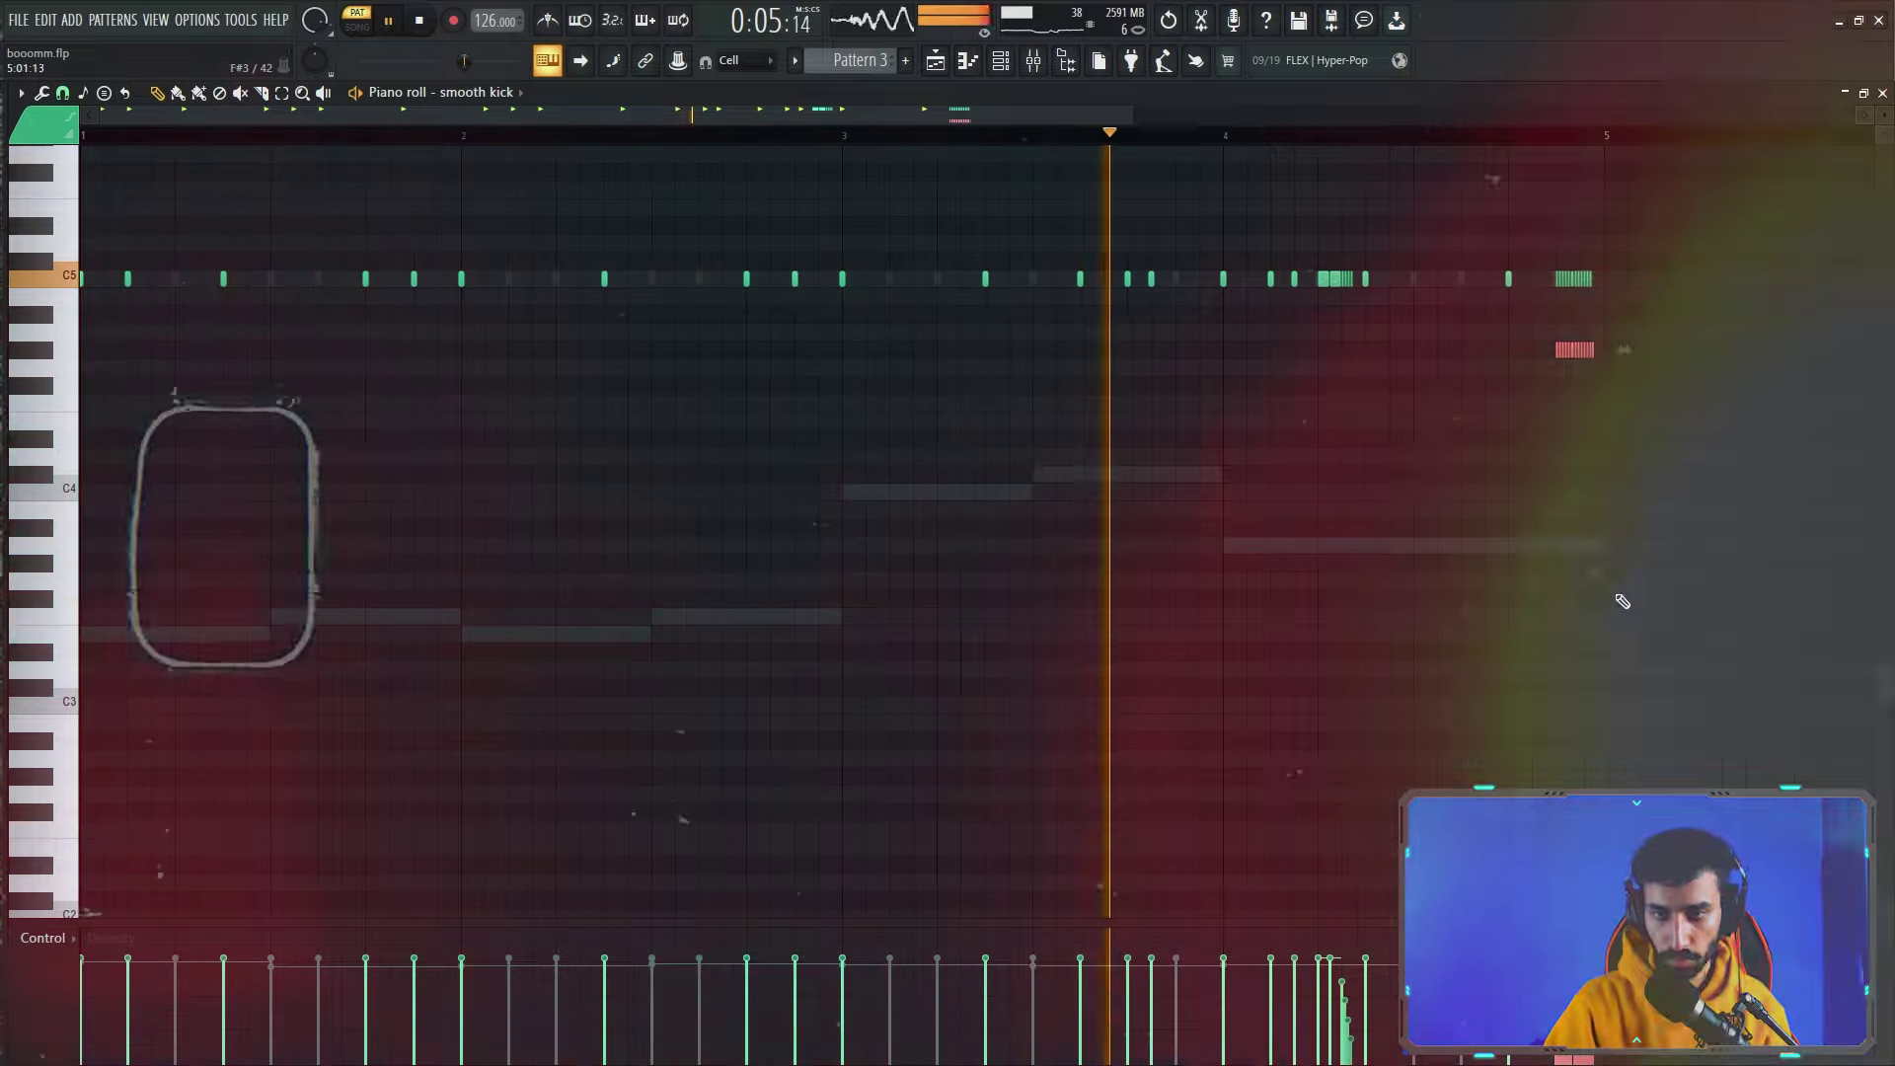
# Transpose the added roll at the end of bar 4 down to F#4 and back up to E5
pyautogui.hotkey('shift', 'Down')
pyautogui.hotkey('shift', 'Down')
pyautogui.hotkey('shift', 'Down')
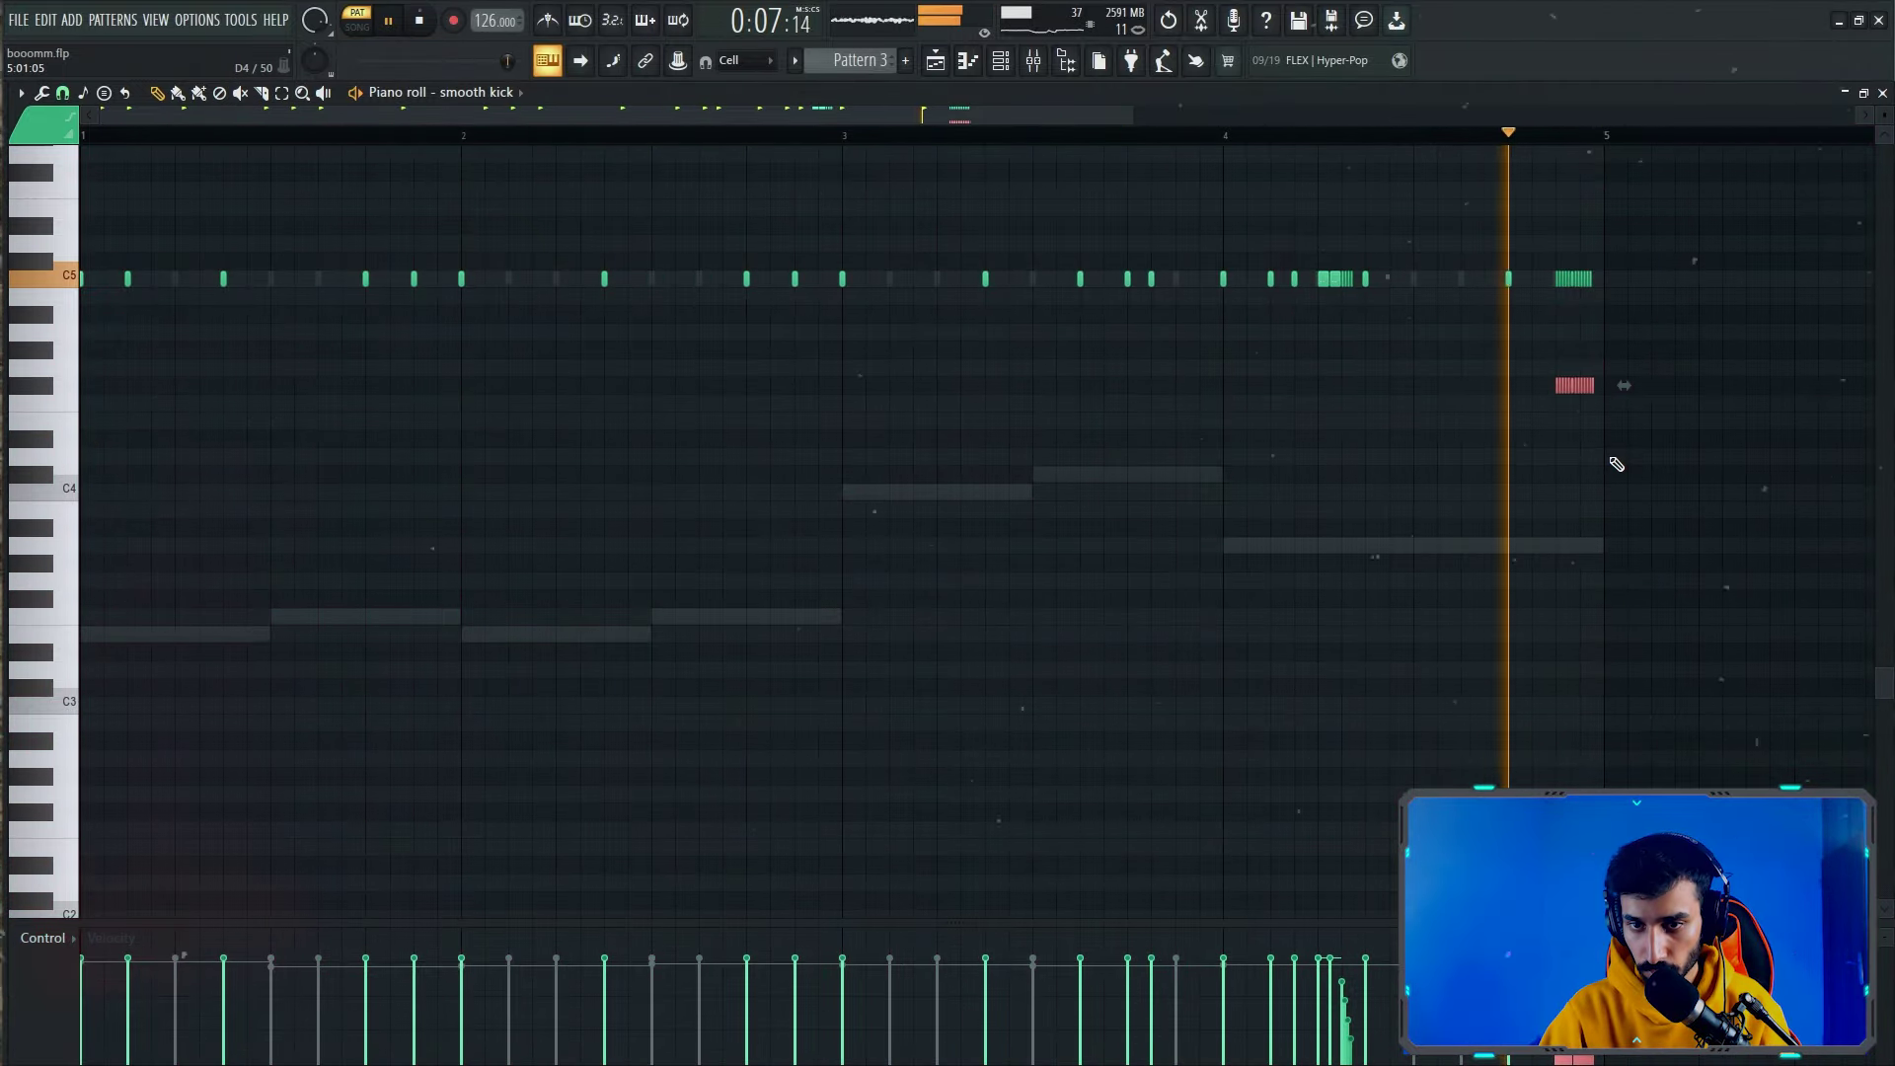
pyautogui.hotkey('shift', 'Up')
pyautogui.hotkey('shift', 'Up')
pyautogui.hotkey('shift', 'Up')
pyautogui.hotkey('shift', 'Up')
pyautogui.hotkey('shift', 'Up')
pyautogui.hotkey('shift', 'Up')
pyautogui.hotkey('shift', 'Up')
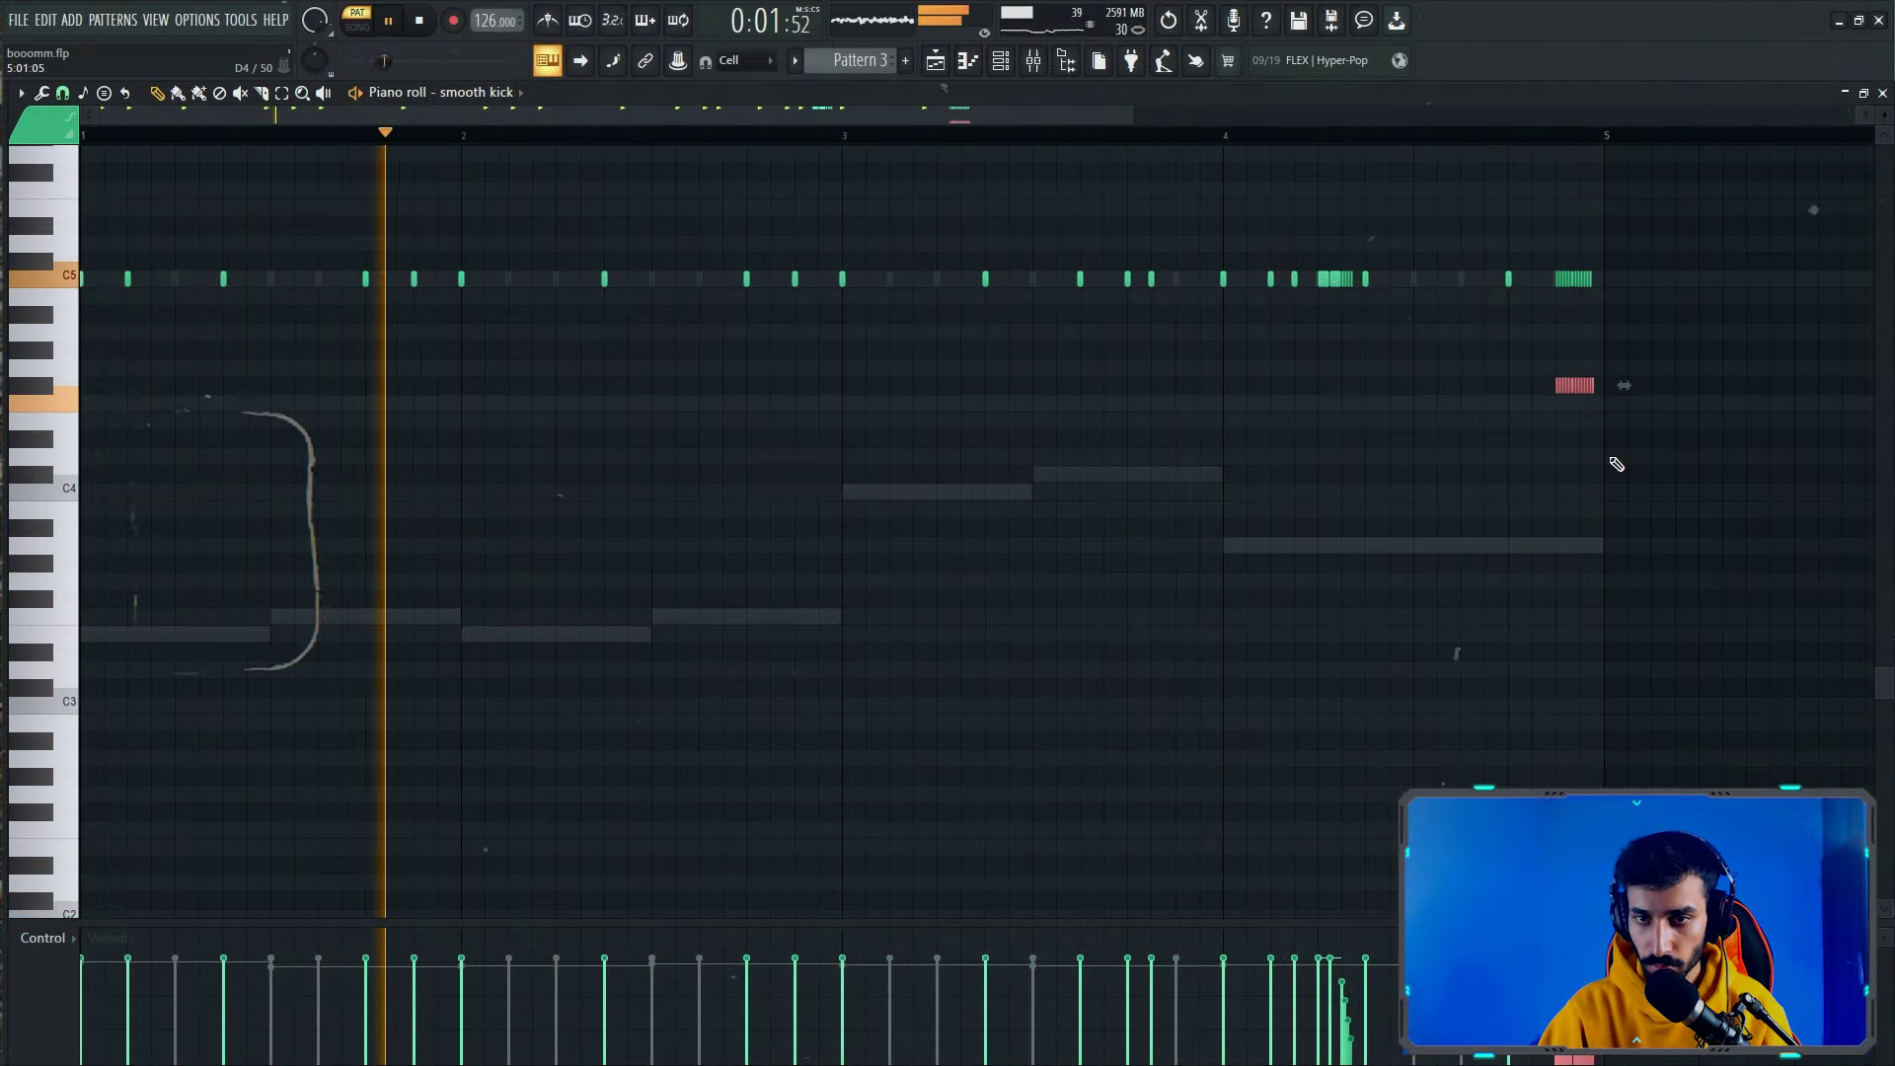
pyautogui.hotkey('shift', 'Up')
pyautogui.hotkey('shift', 'Up')
pyautogui.hotkey('shift', 'Up')
pyautogui.hotkey('shift', 'Up')
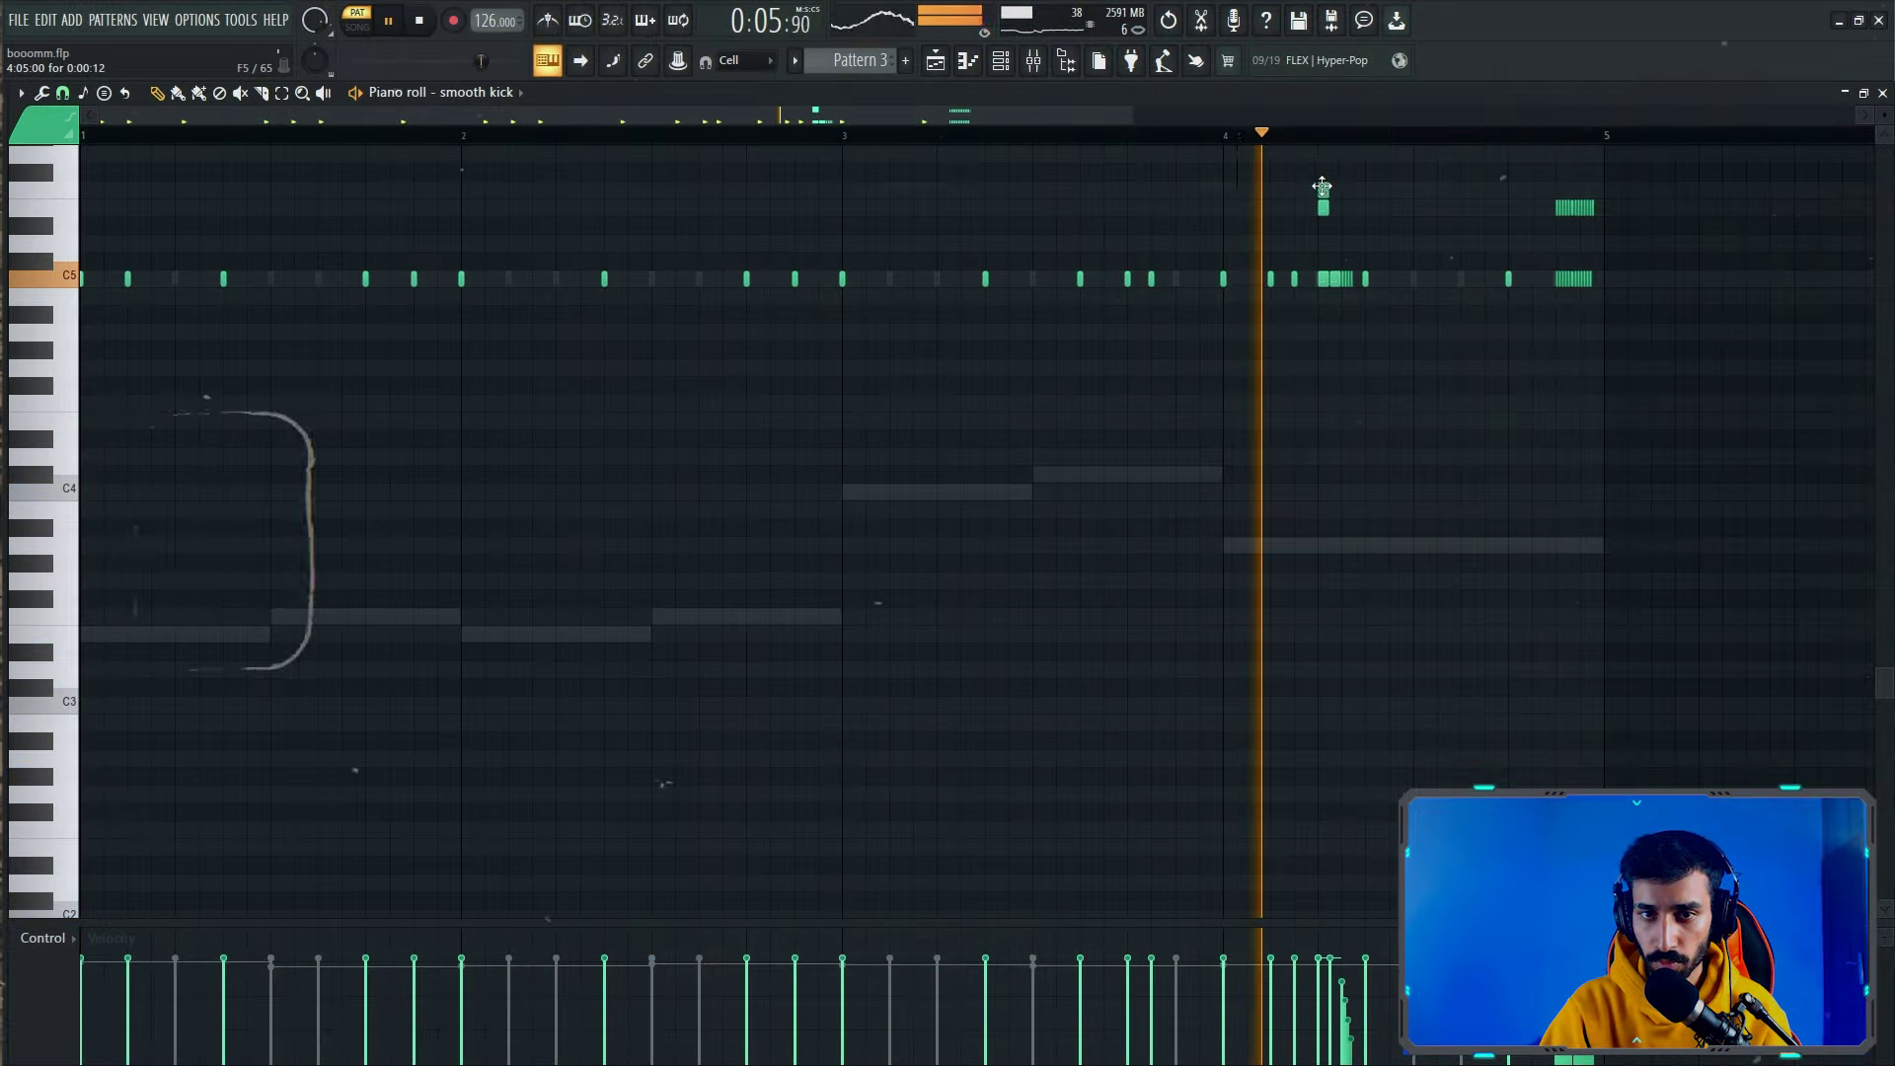
# Delete the extra E5 notes above the kick rolls in bar 4
pyautogui.rightClick(1343, 194)
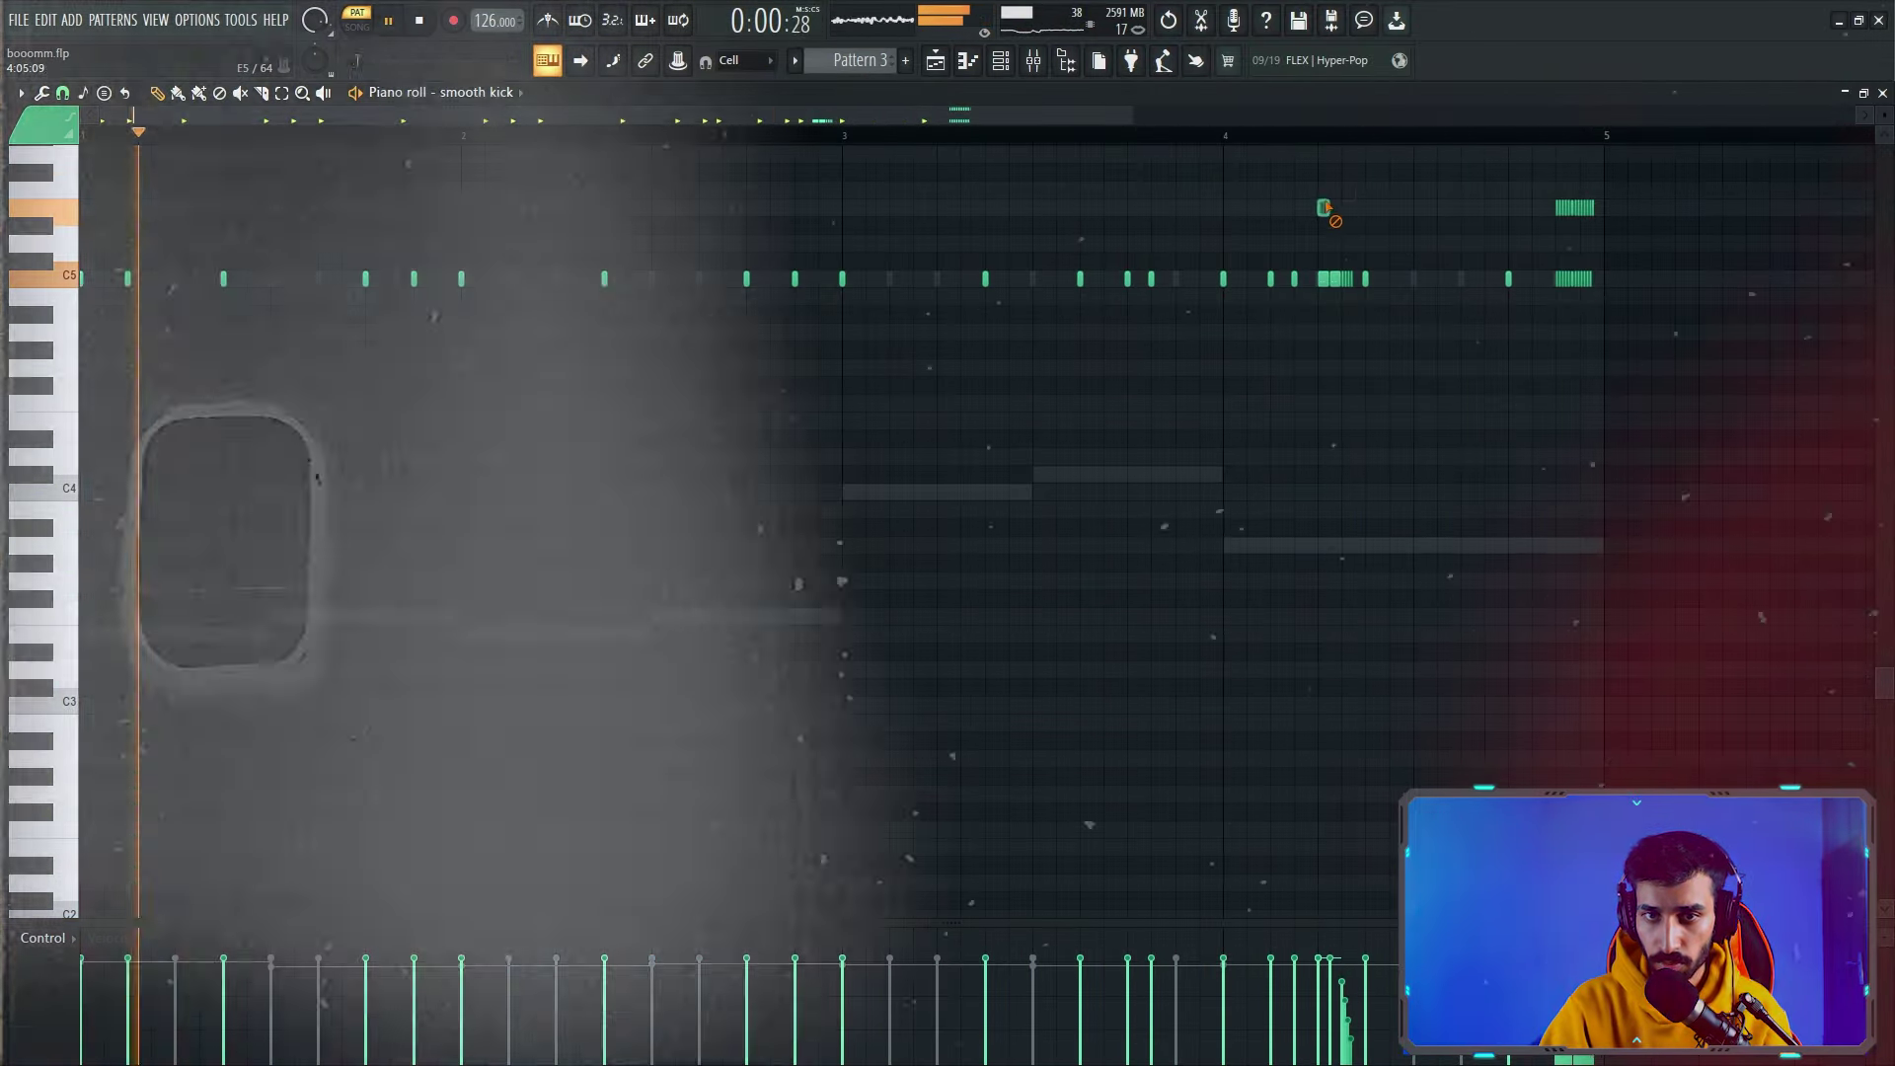
pyautogui.rightClick(1324, 208)
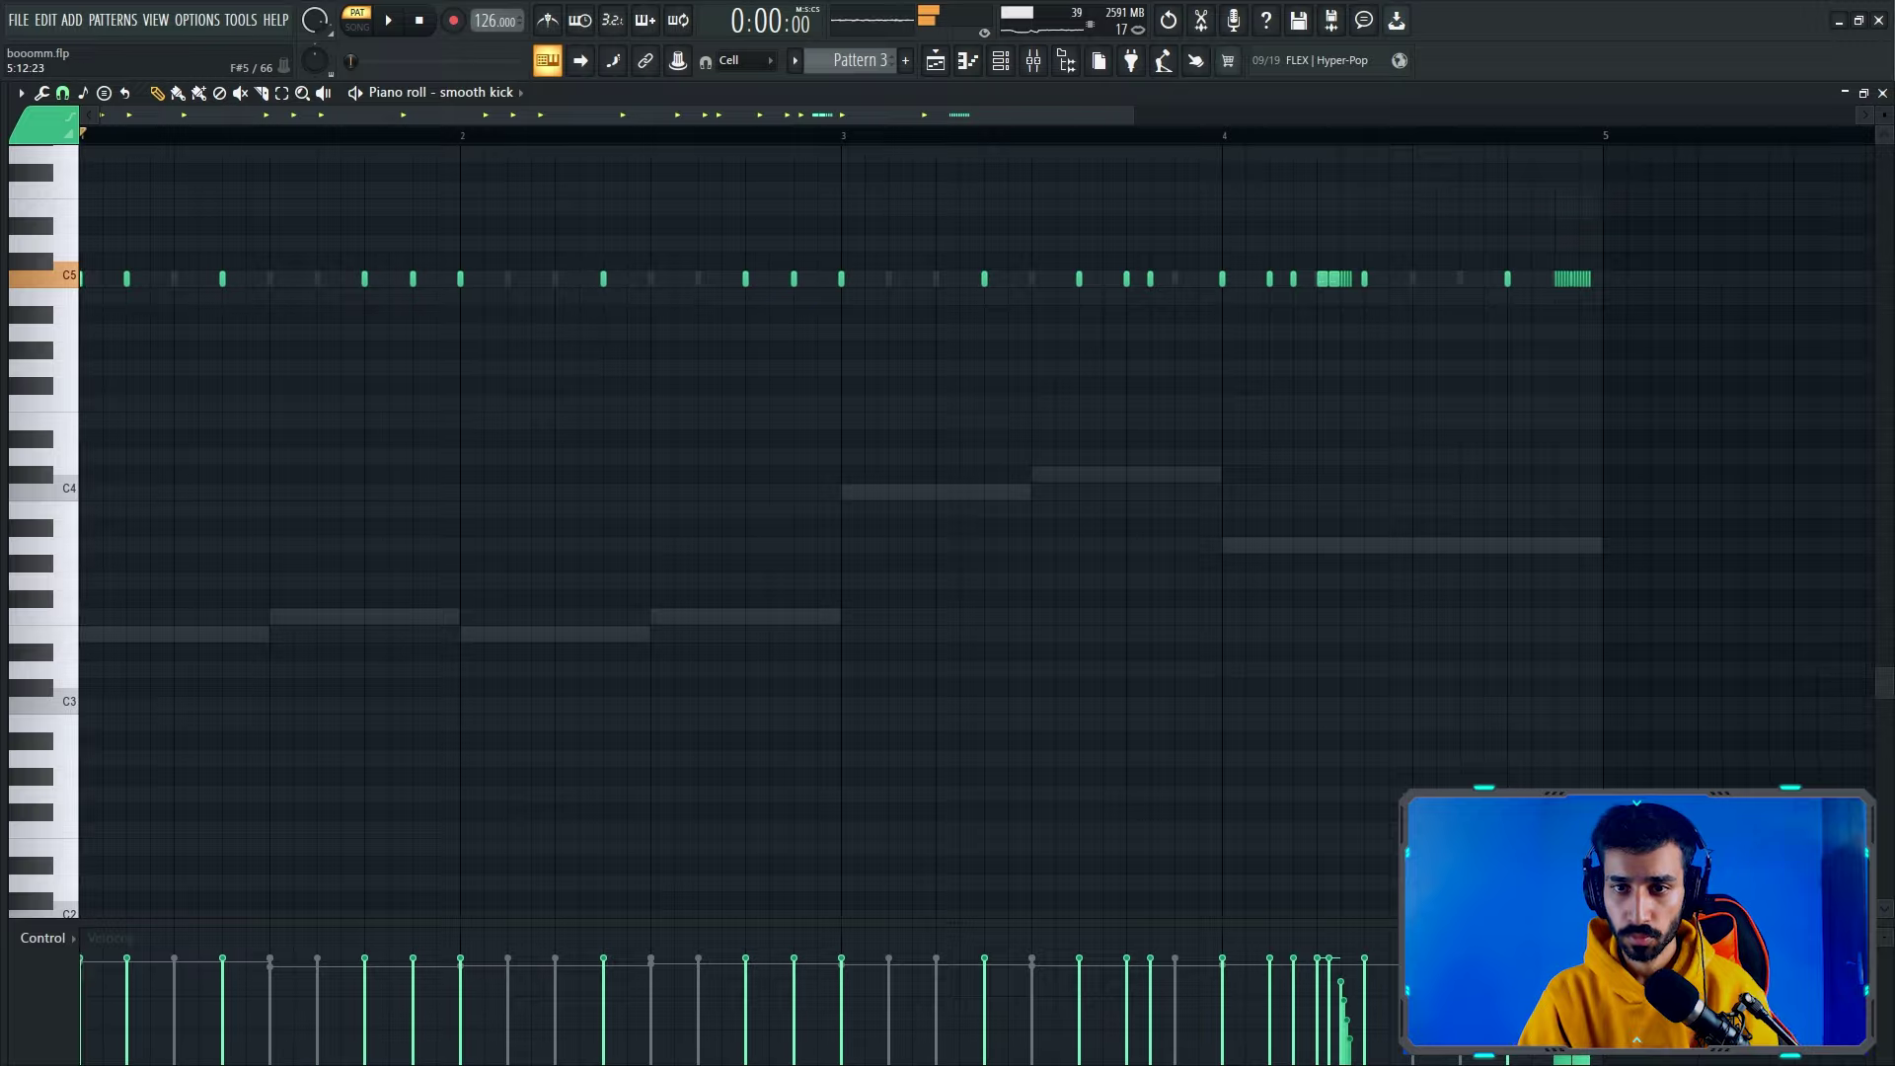